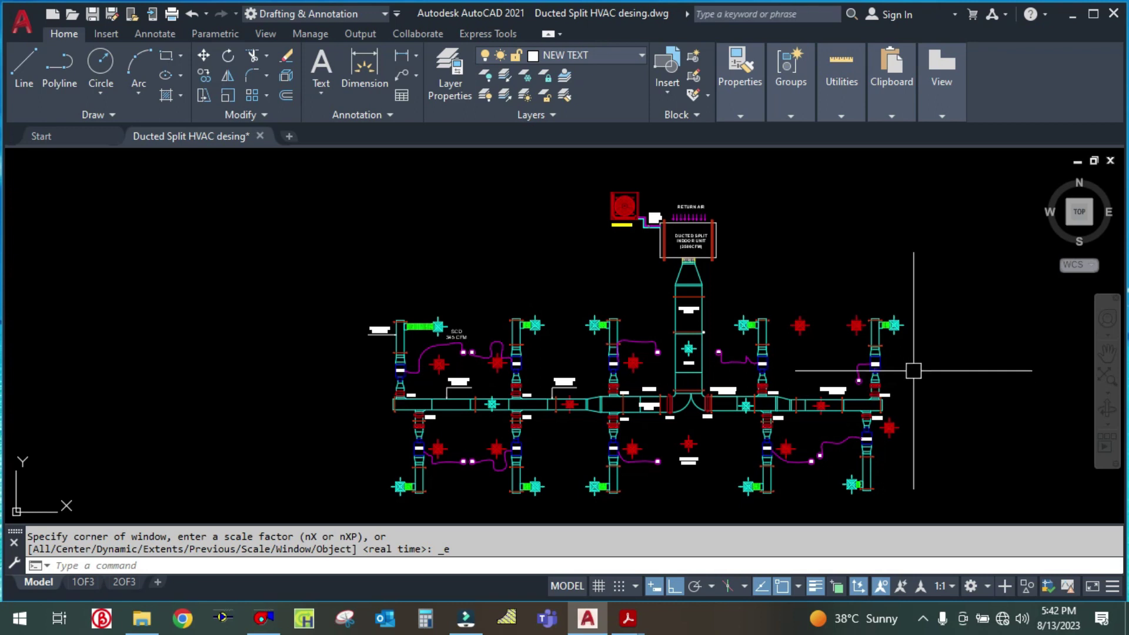
Copy the entire ducted split layout, including the indoor and outdoor units, horizontally into the empty space left of the original
drag(918, 393, 910, 373)
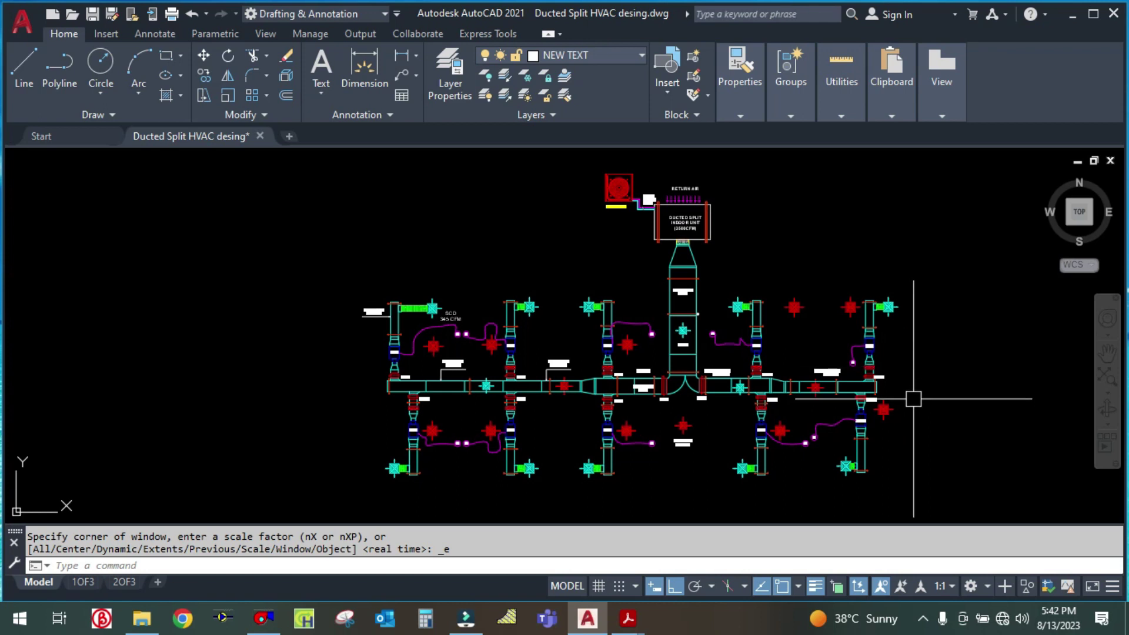
mouse_move(915, 390)
mouse_down()
mouse_move(893, 377)
mouse_move(915, 411)
mouse_move(915, 398)
mouse_up()
text(co)
key(Return)
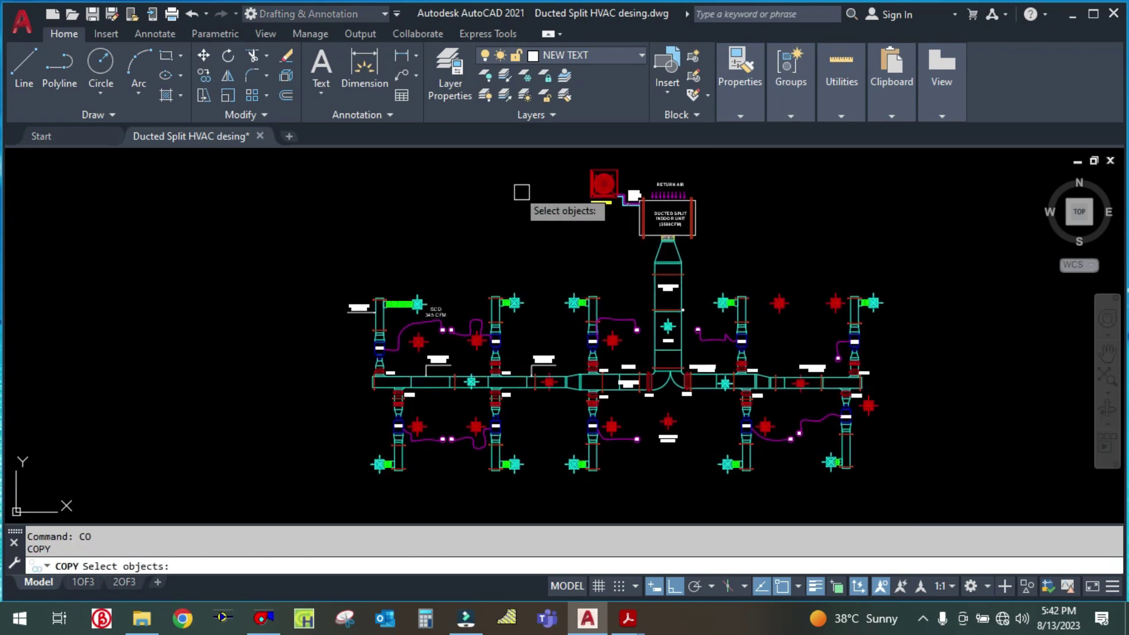
click(923, 484)
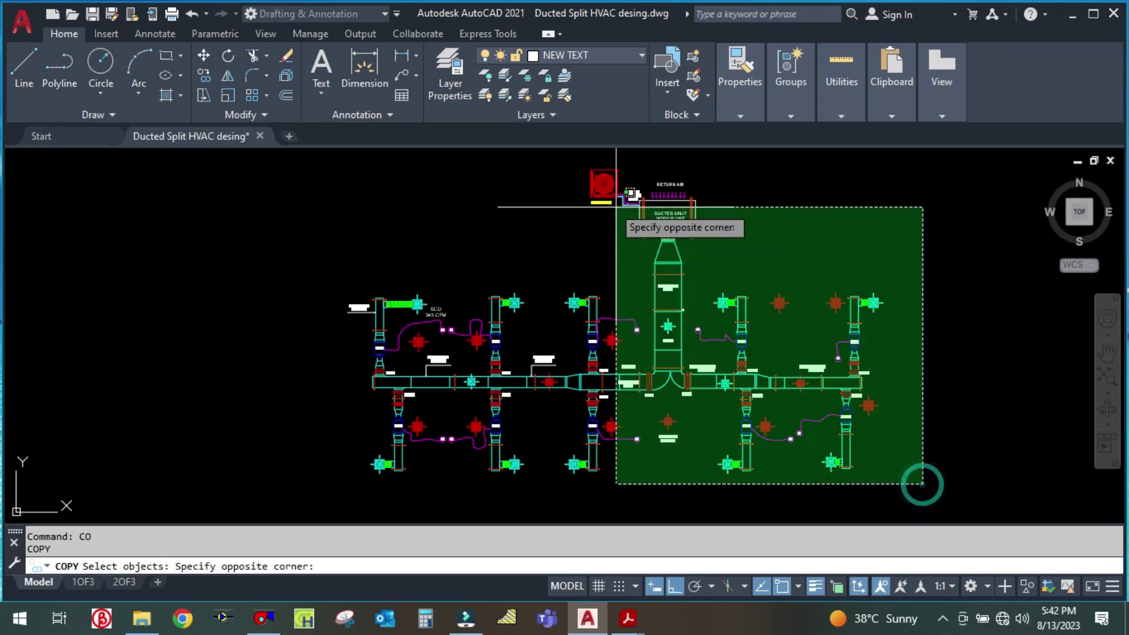
click(311, 164)
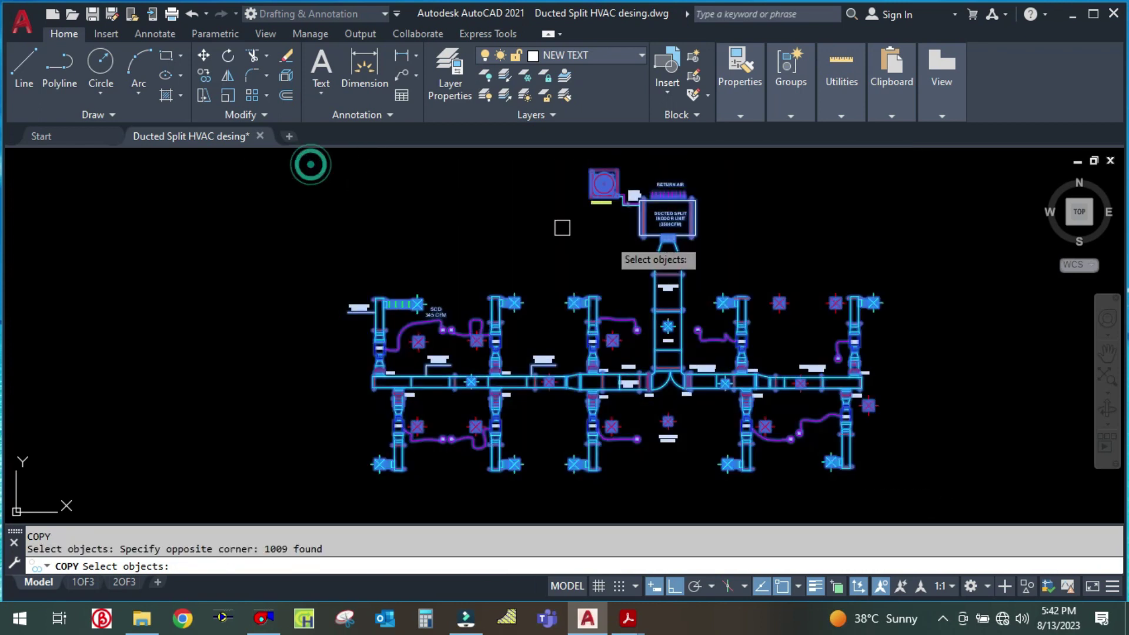
key(Return)
click(928, 259)
scroll(926, 261, down, 4)
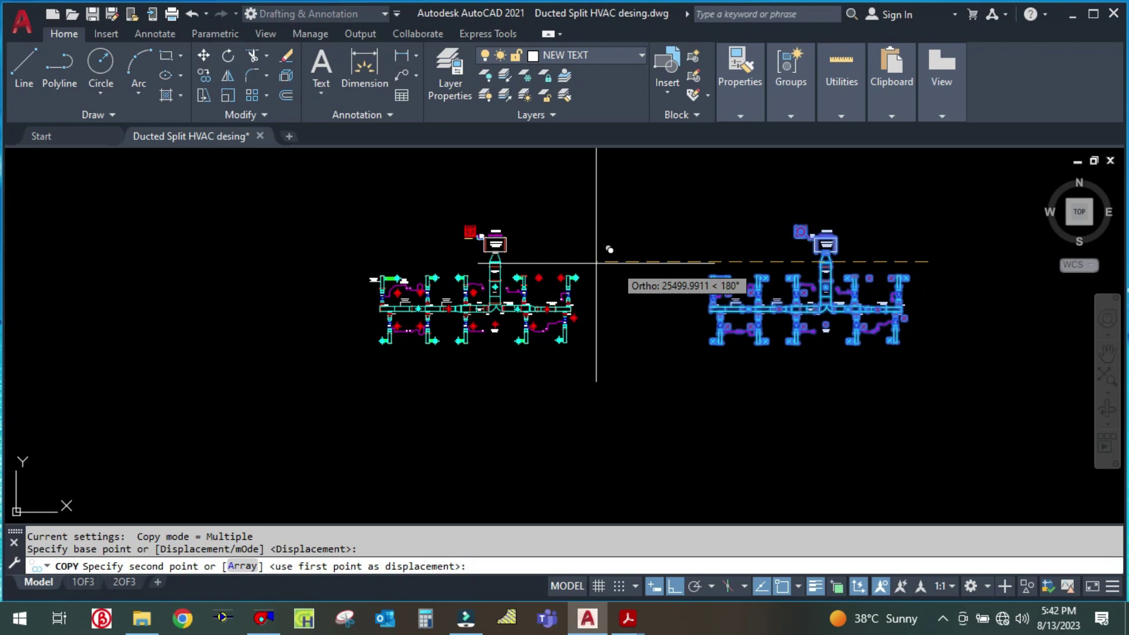
click(618, 259)
key(Escape)
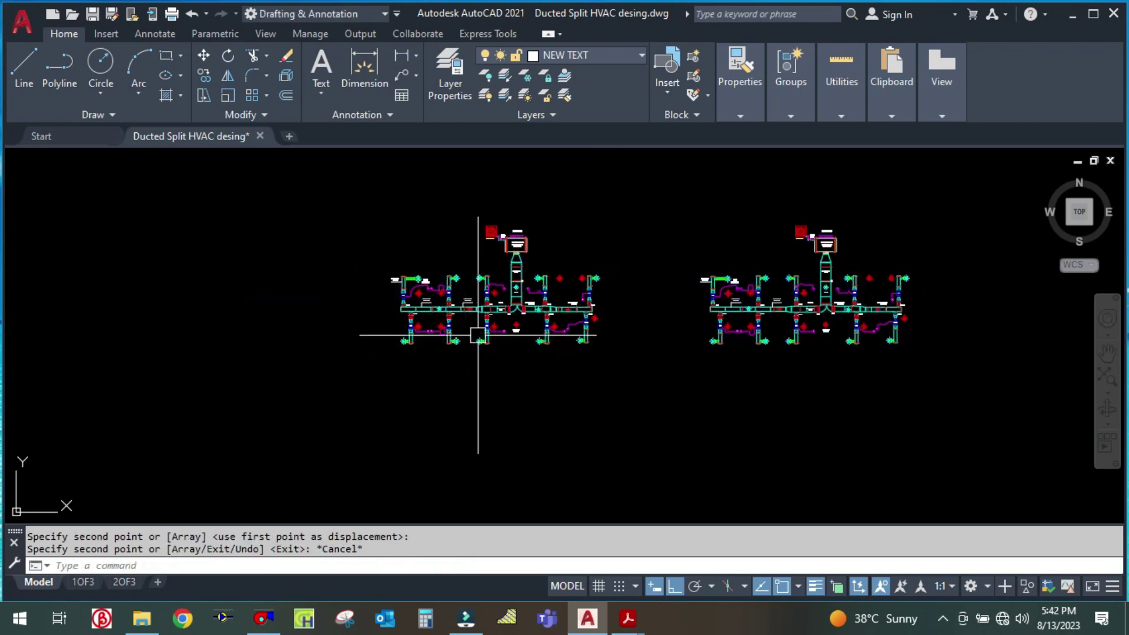
Copy the "SCD 225x225 3 No,s Typ" label of the new layout straight down into the empty area below the ducts
scroll(497, 256, up, 1)
text(co)
key(Return)
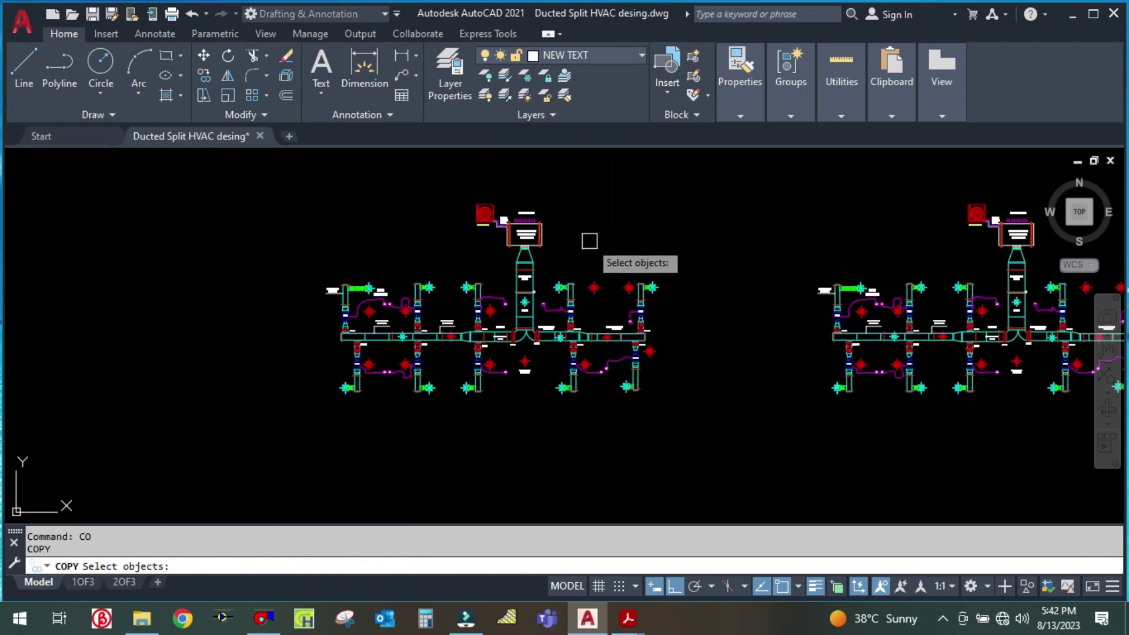
scroll(512, 373, up, 5)
click(530, 332)
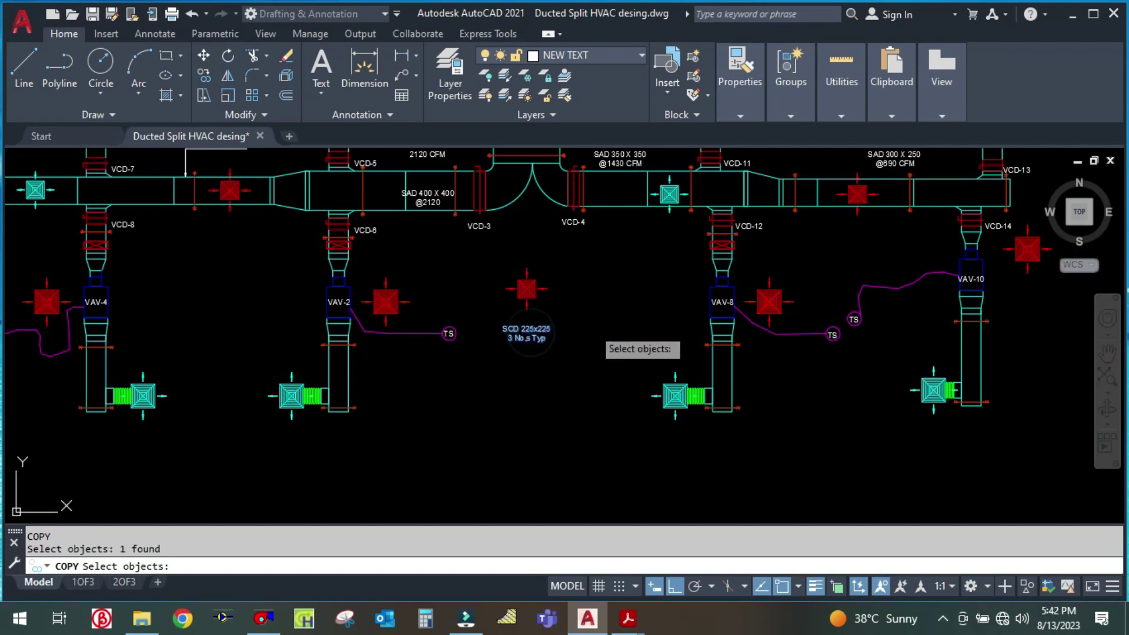
key(Return)
click(561, 327)
scroll(562, 327, down, 3)
scroll(581, 392, up, 3)
click(585, 341)
key(Escape)
Replace the text of the label copied below the layout with "DUCT DESING USING CONSTANT VELOCITY METHOD"
click(555, 346)
double_click(555, 347)
key(ctrl+a)
key(Caps_Lock)
text(DUCT DESING)
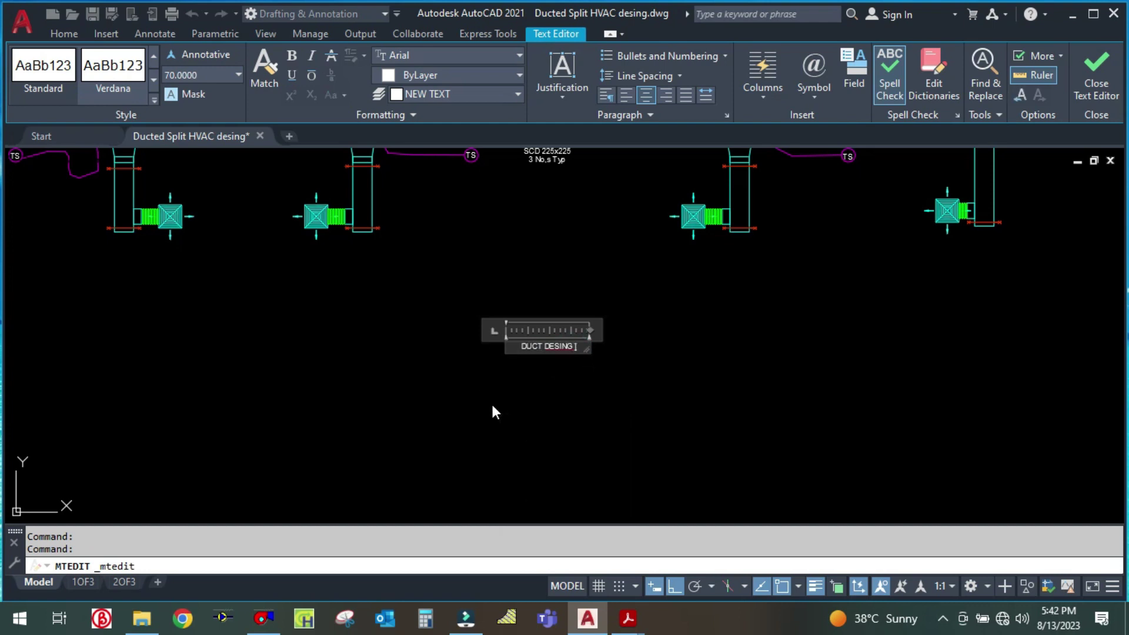
text( USING CONSTA)
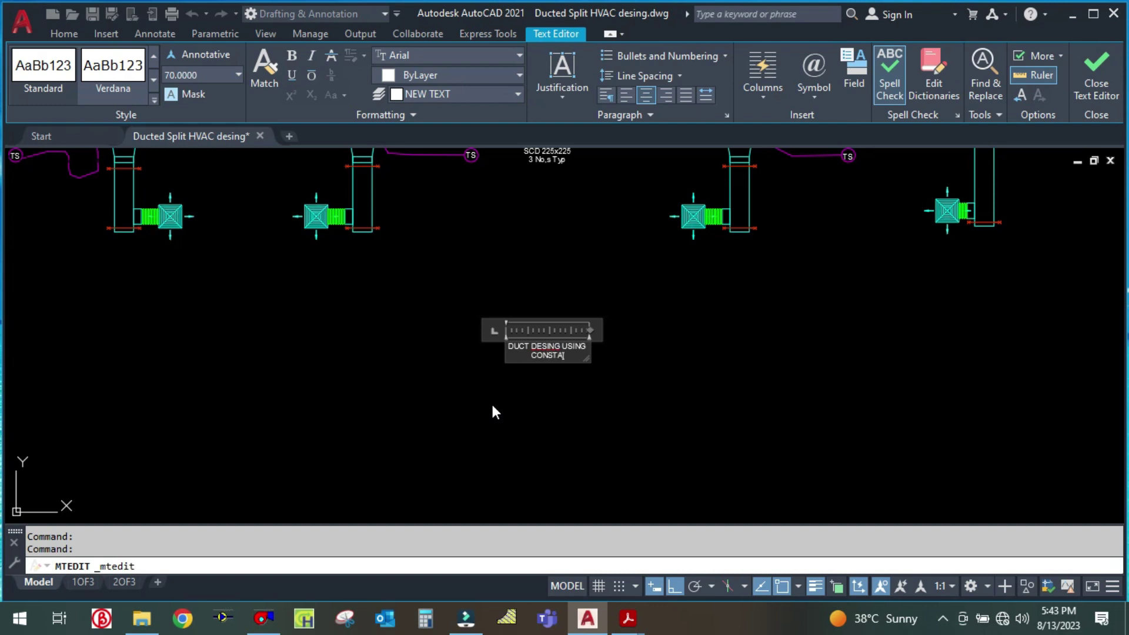
text(NT VELOCITY METHID)
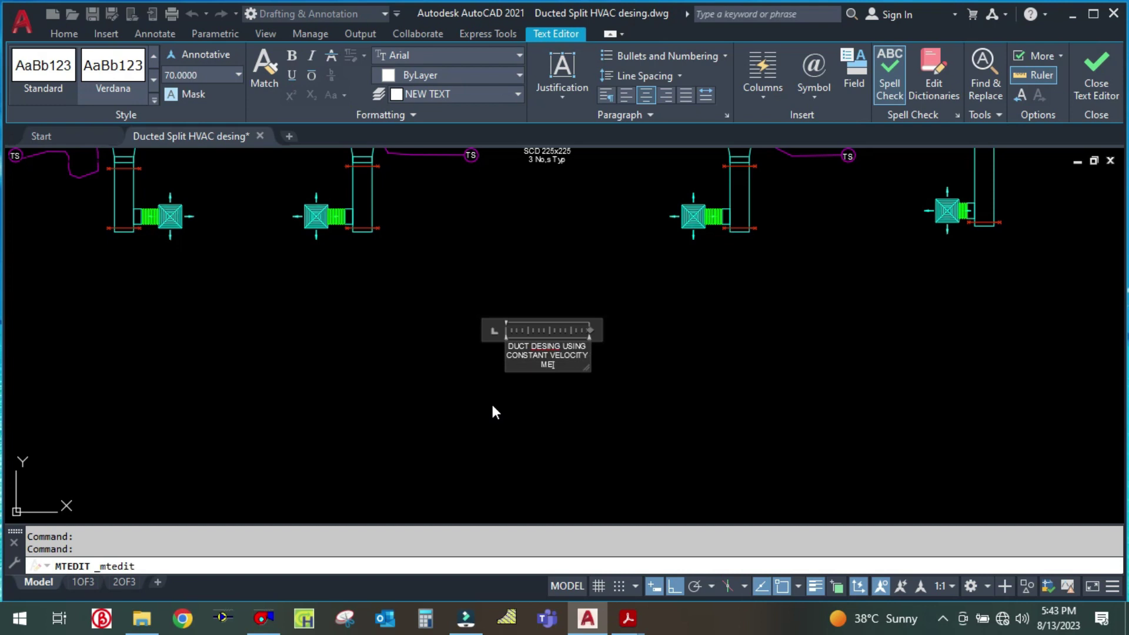
key(BackSpace)
key(BackSpace)
text(OD)
click(748, 398)
Set the text height of the constant velocity method title to 200
scroll(547, 353, up, 3)
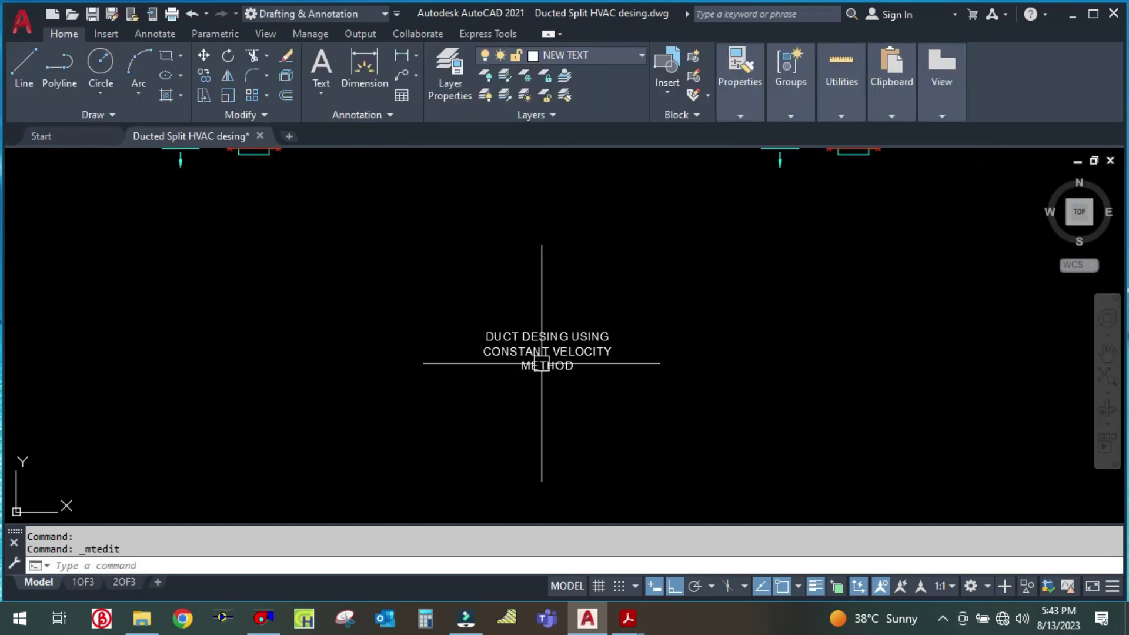
click(560, 341)
right_click(561, 341)
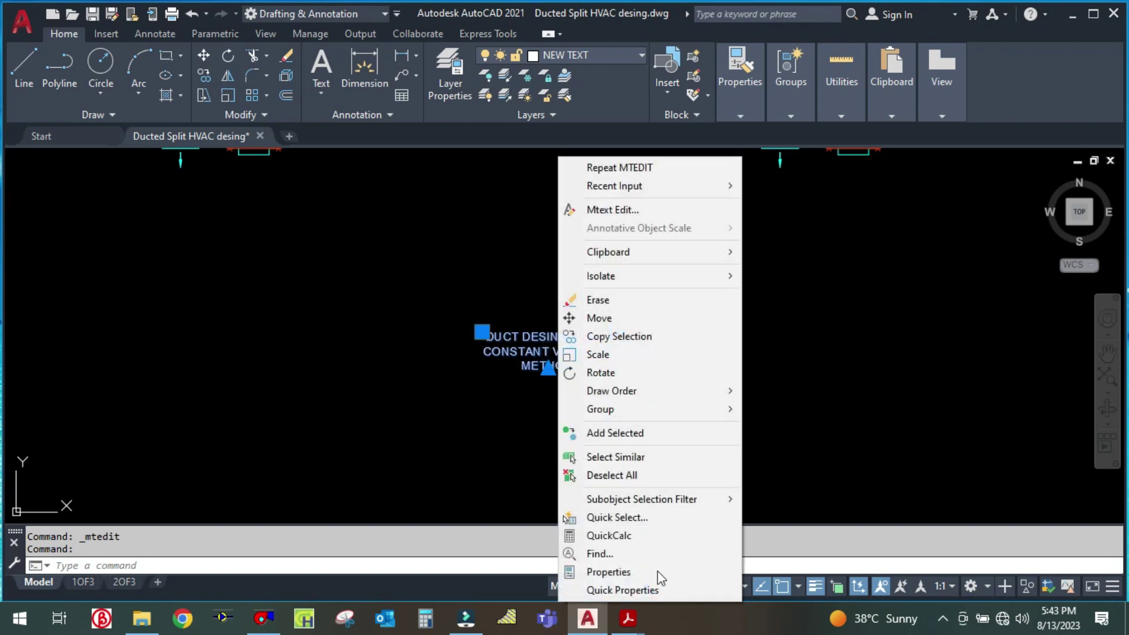
click(627, 579)
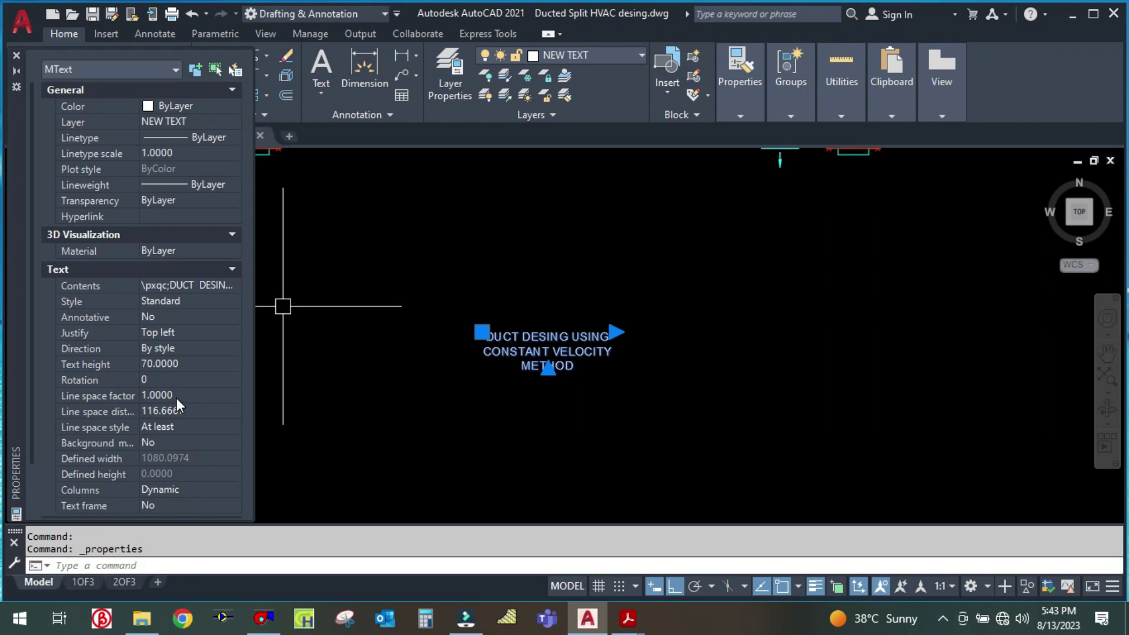
click(182, 360)
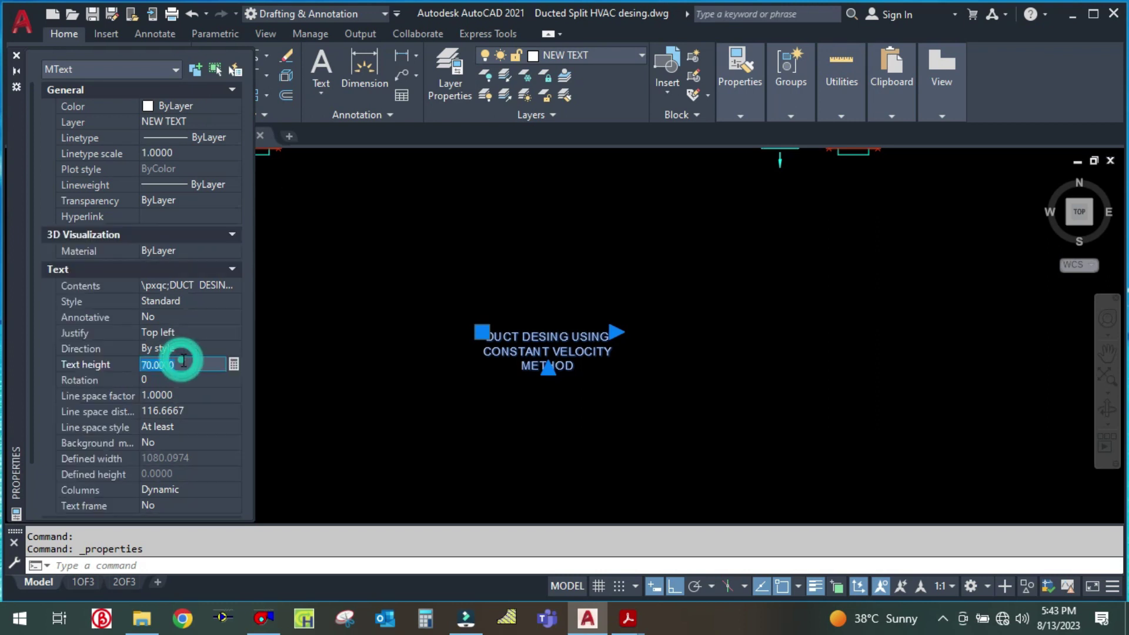
text(200)
key(Tab)
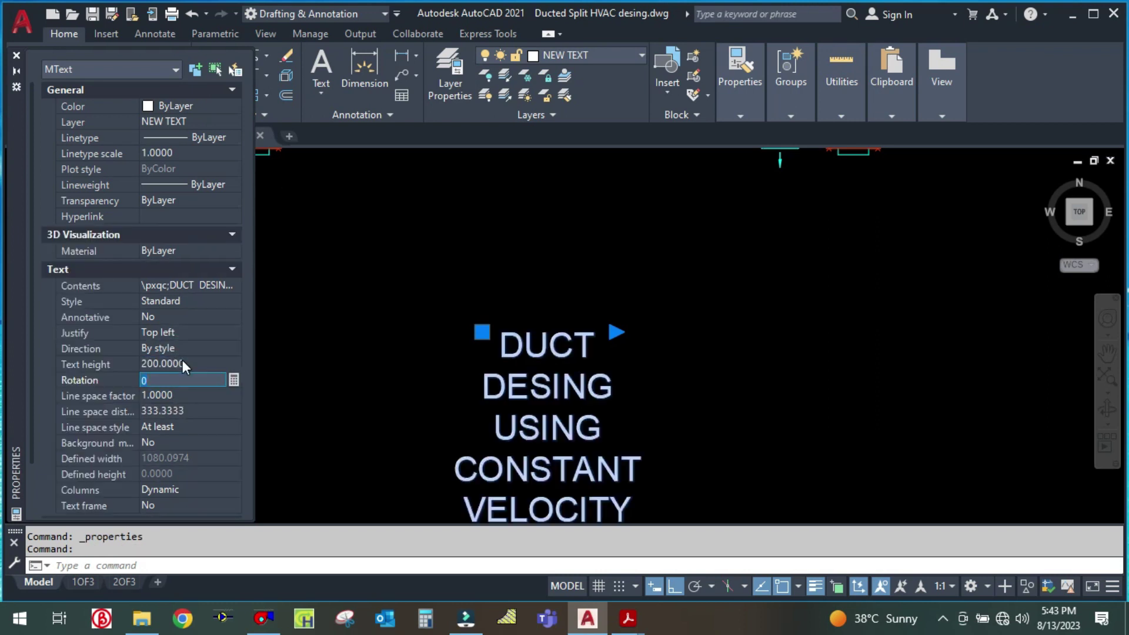
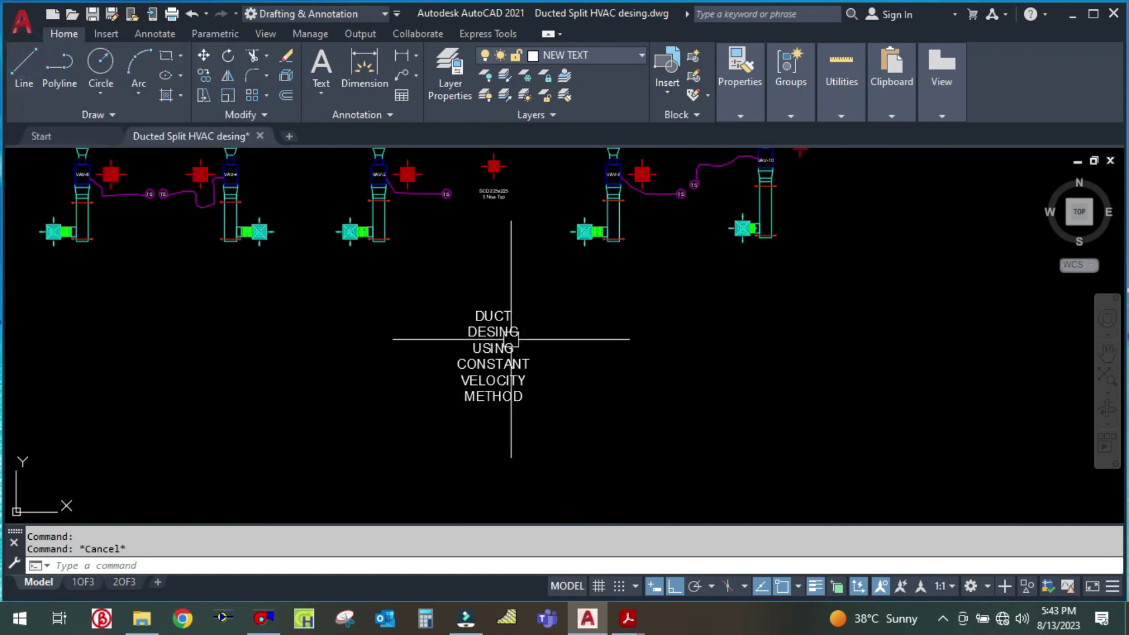
Widen the title's text frame so the text wraps onto two lines, and make all of it underlined and bold
double_click(504, 340)
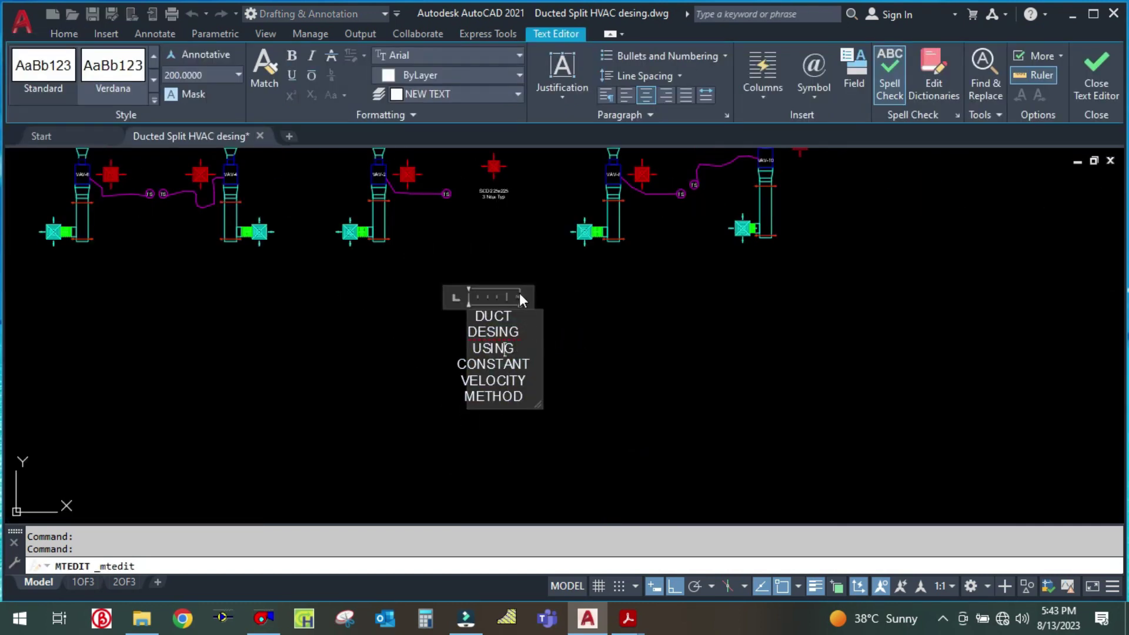
drag(527, 302, 786, 316)
drag(713, 335, 328, 144)
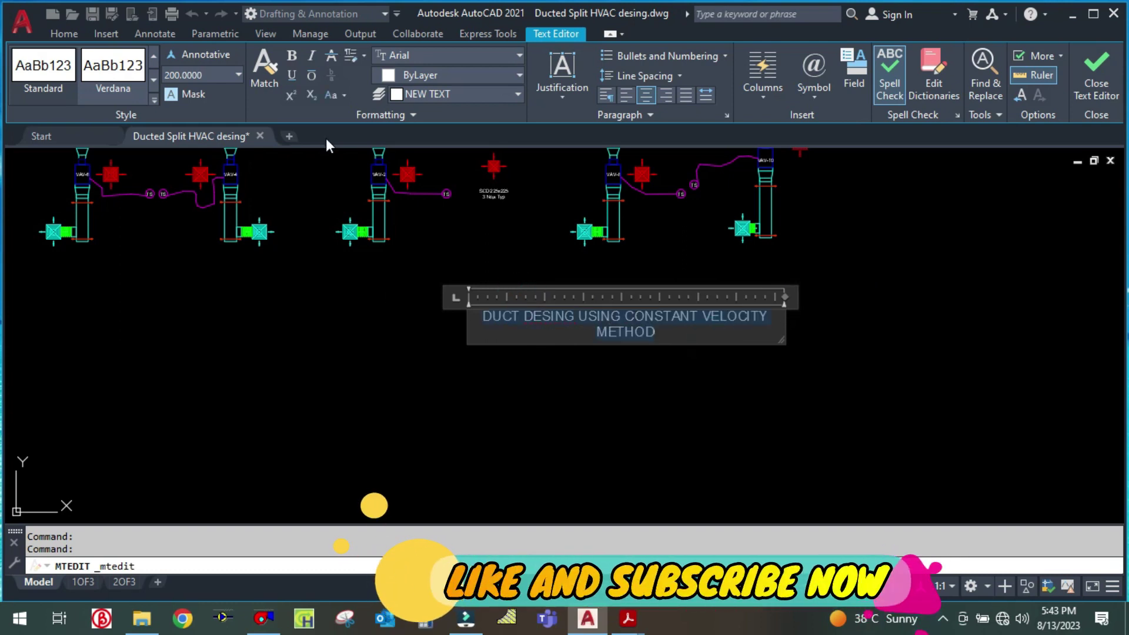
click(293, 75)
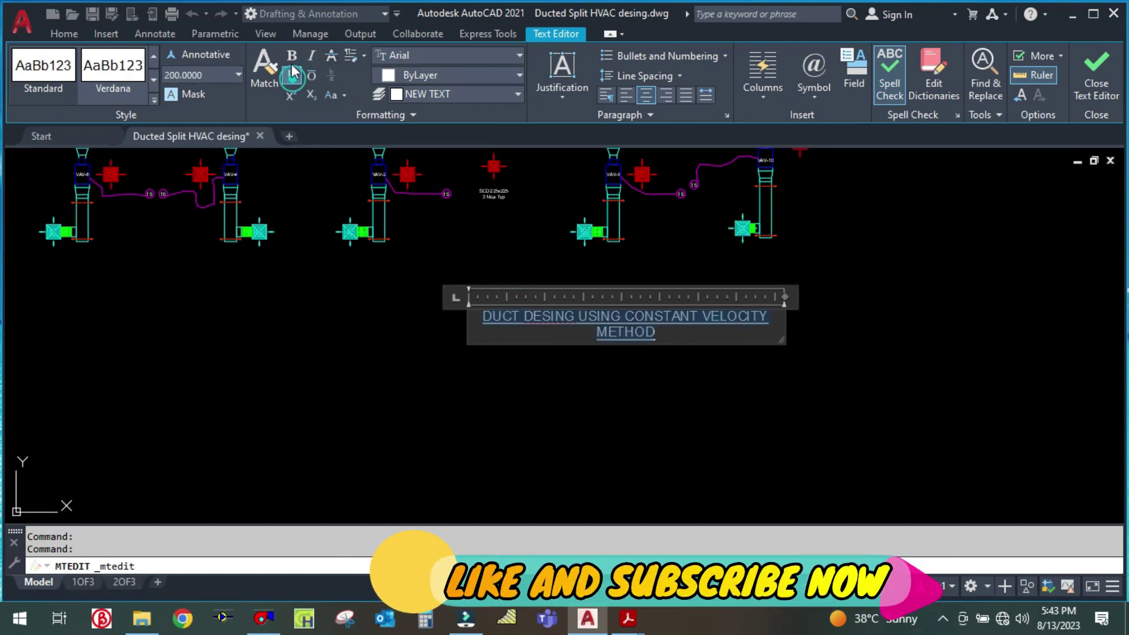
click(497, 386)
scroll(828, 396, down, 3)
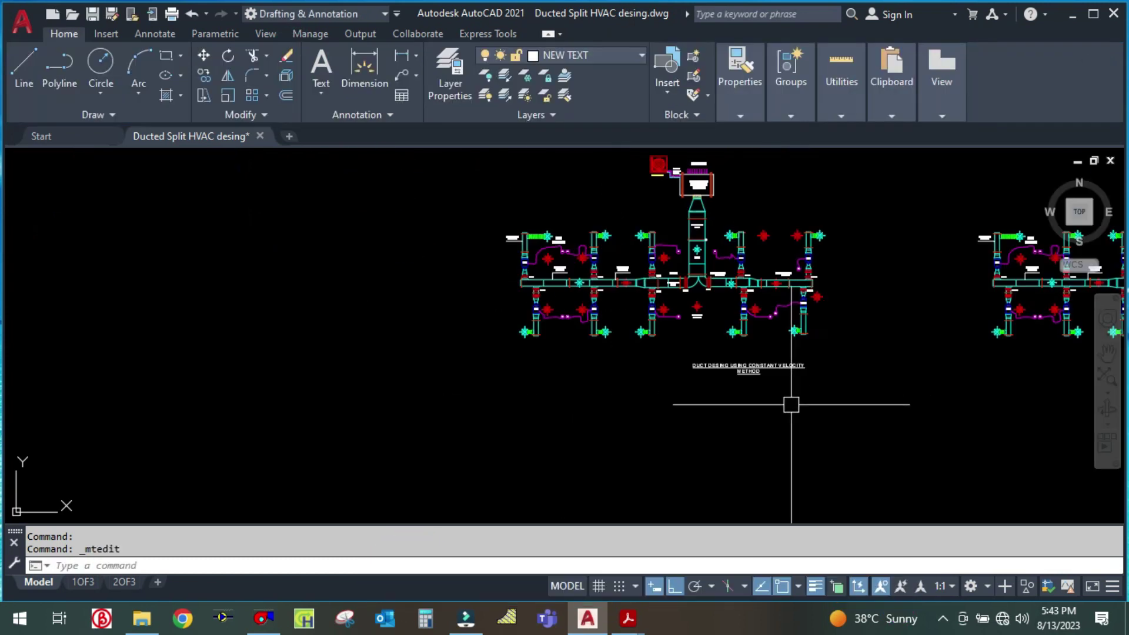
Move the title horizontally to the left so that it sits centrally beneath the copied duct layout
scroll(794, 404, up, 2)
text(m)
key(Return)
click(734, 347)
key(Return)
click(768, 410)
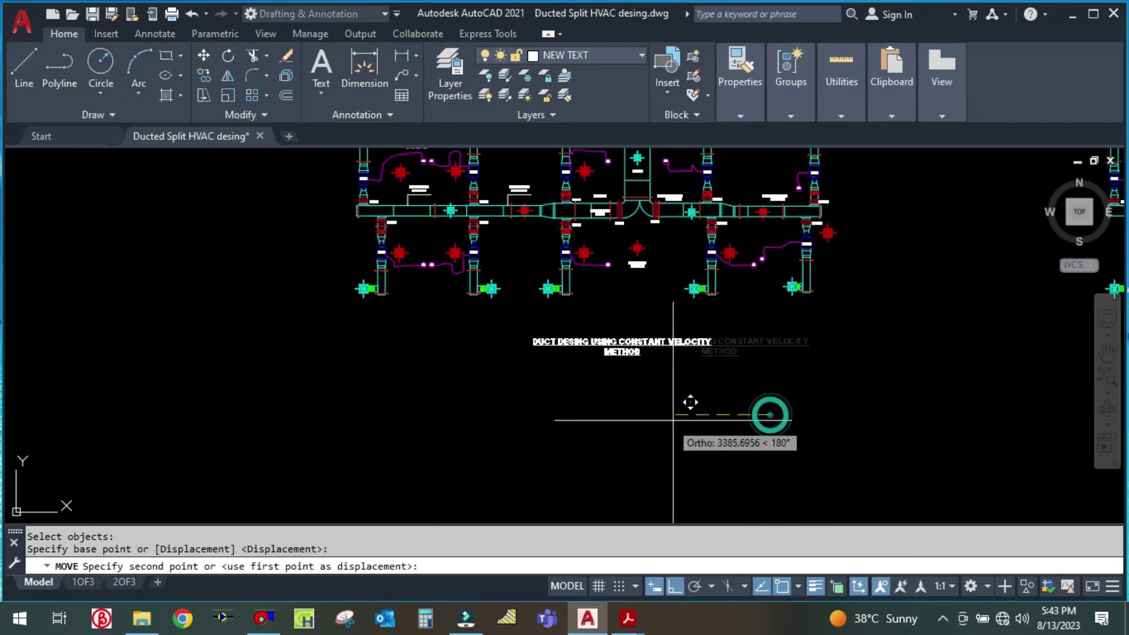
key(Escape)
scroll(628, 417, down, 2)
mouse_move(628, 418)
mouse_down()
mouse_move(590, 449)
mouse_move(635, 453)
mouse_up()
scroll(588, 441, up, 2)
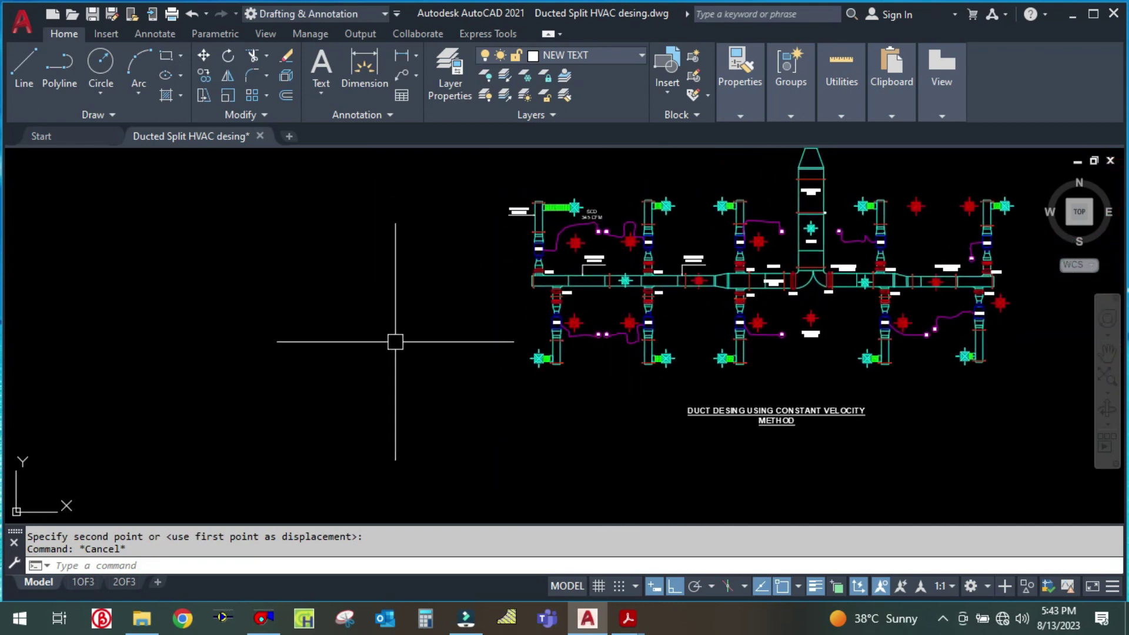
text(o)
key(Return)
scroll(521, 189, up, 4)
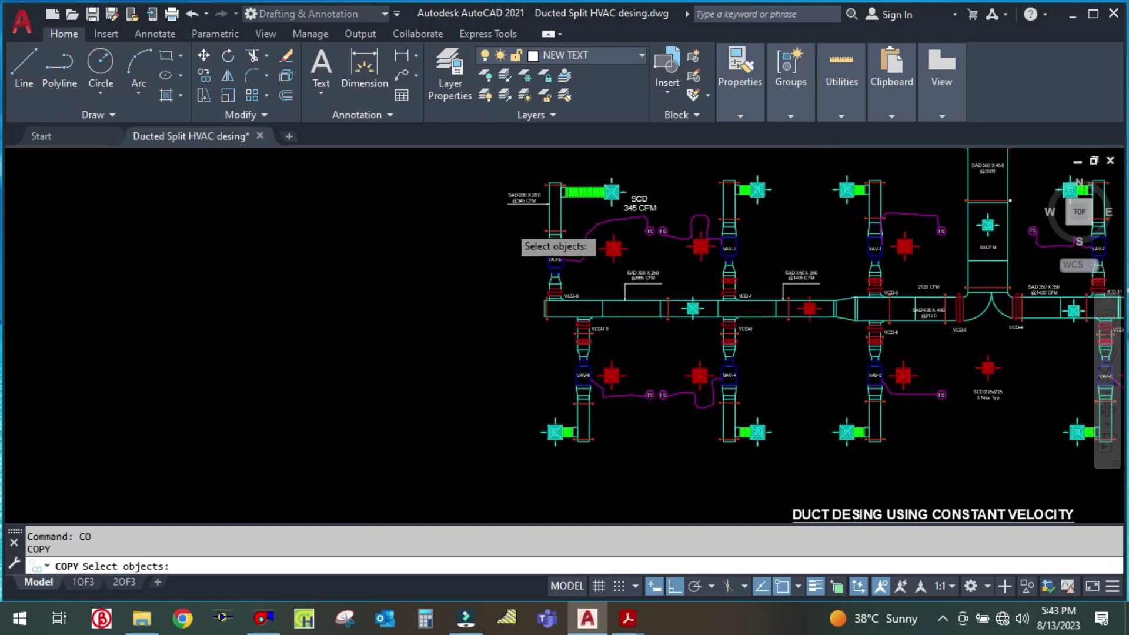
click(520, 177)
scroll(517, 294, down, 2)
key(Return)
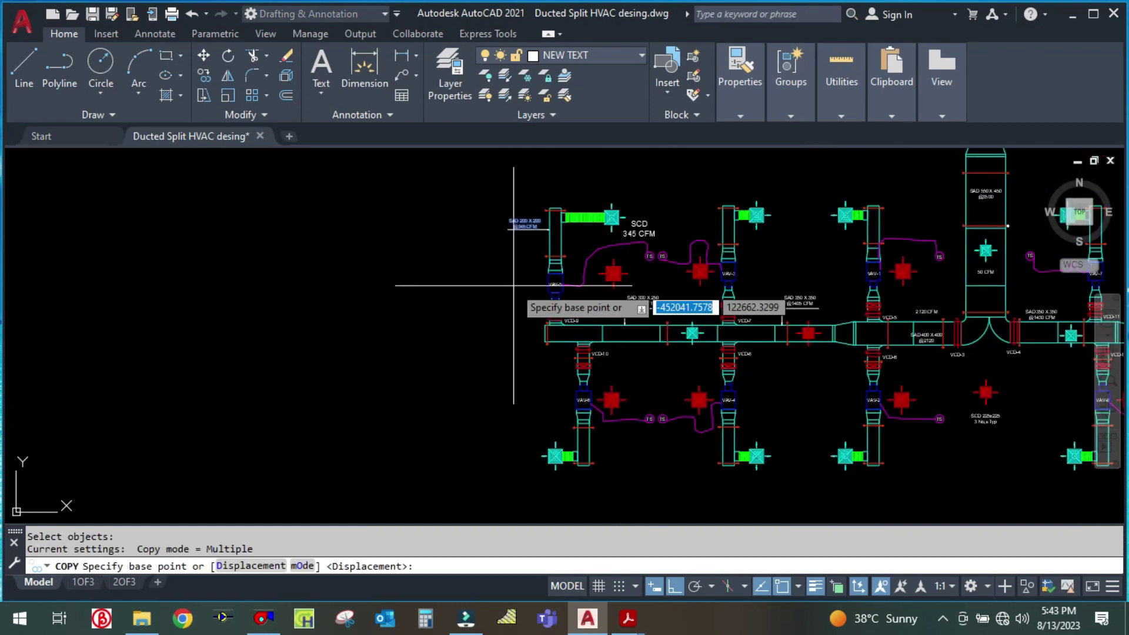
click(515, 283)
key(Escape)
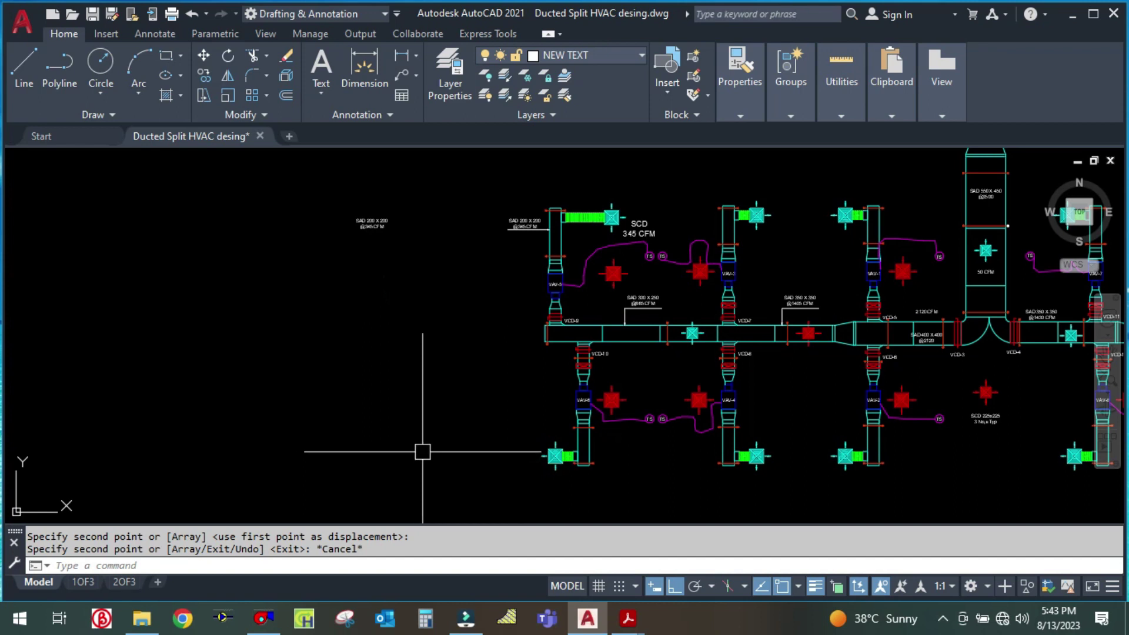
key(F10)
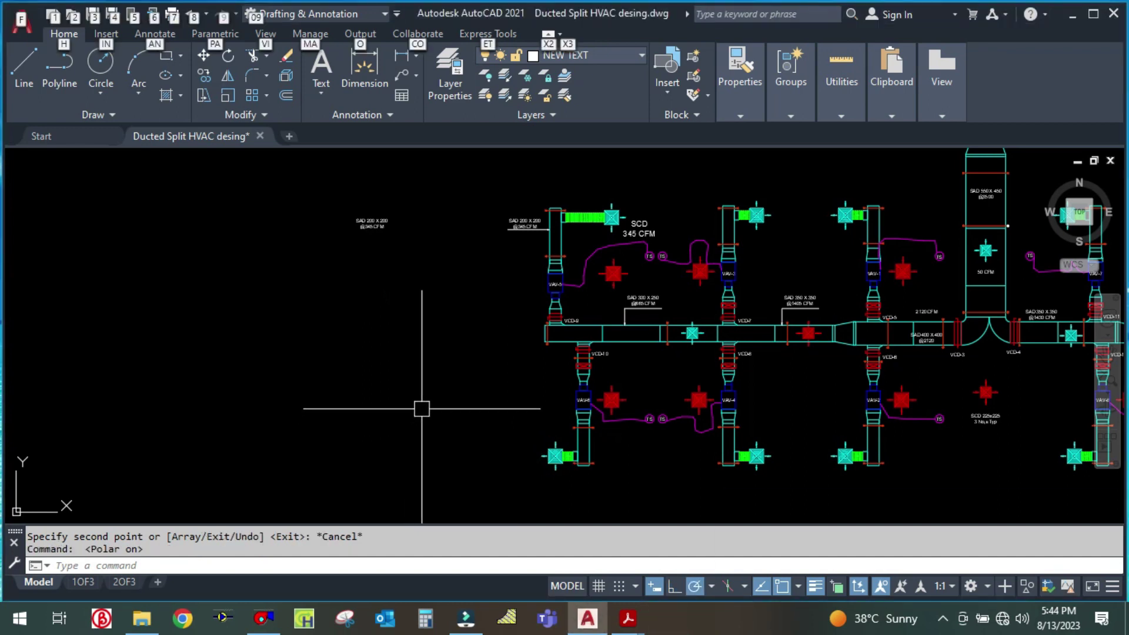
drag(440, 322, 518, 347)
scroll(447, 247, up, 5)
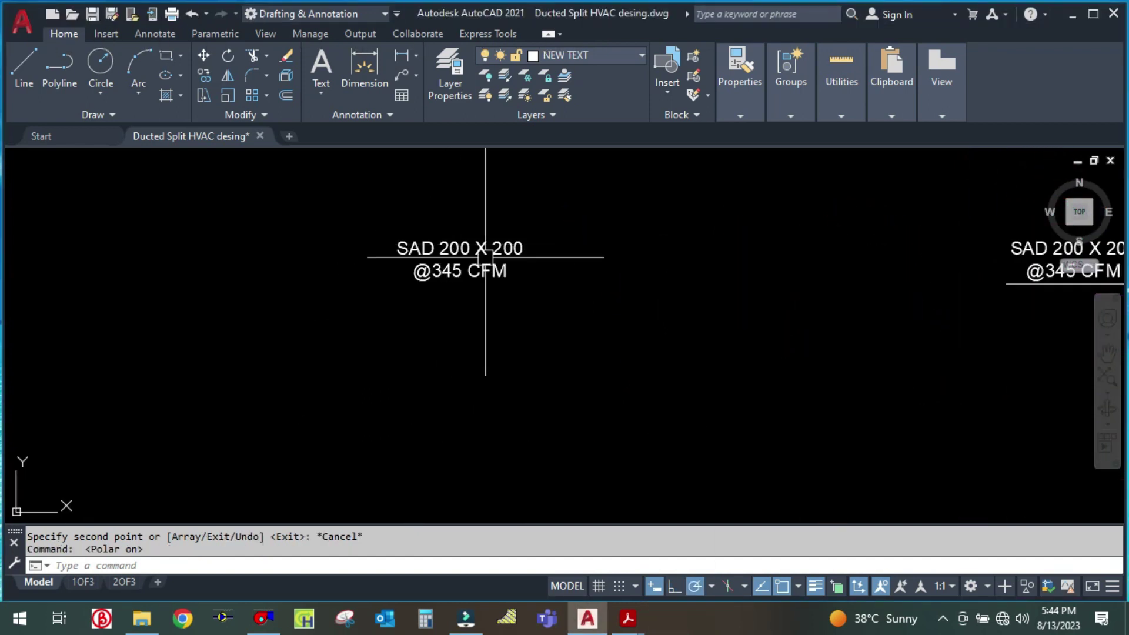
scroll(494, 259, down, 3)
double_click(474, 257)
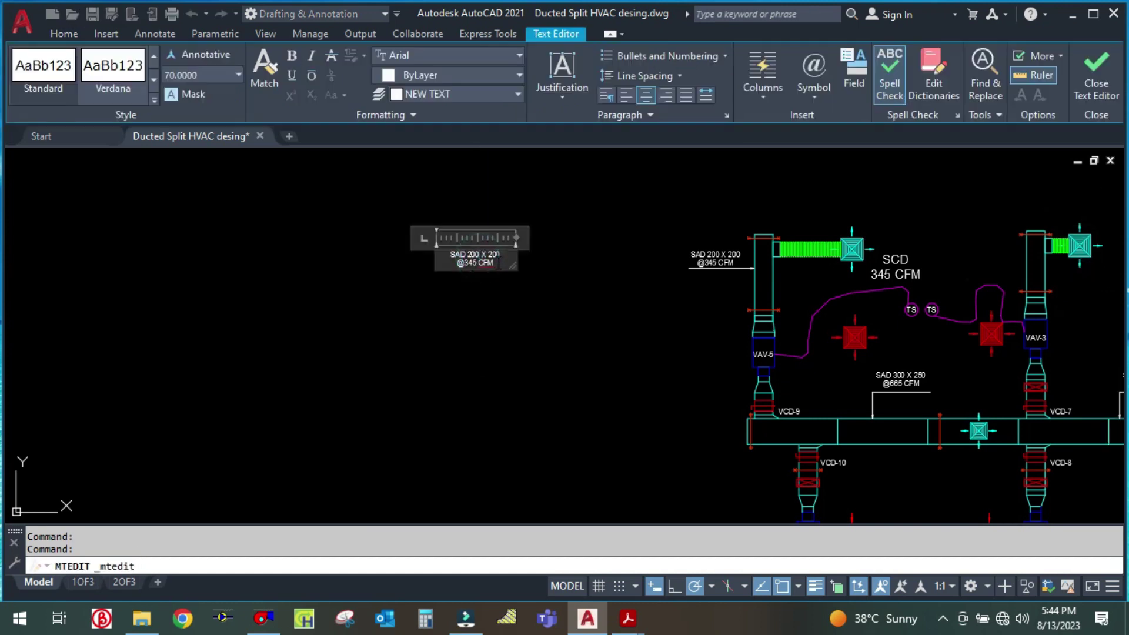
triple_click(498, 261)
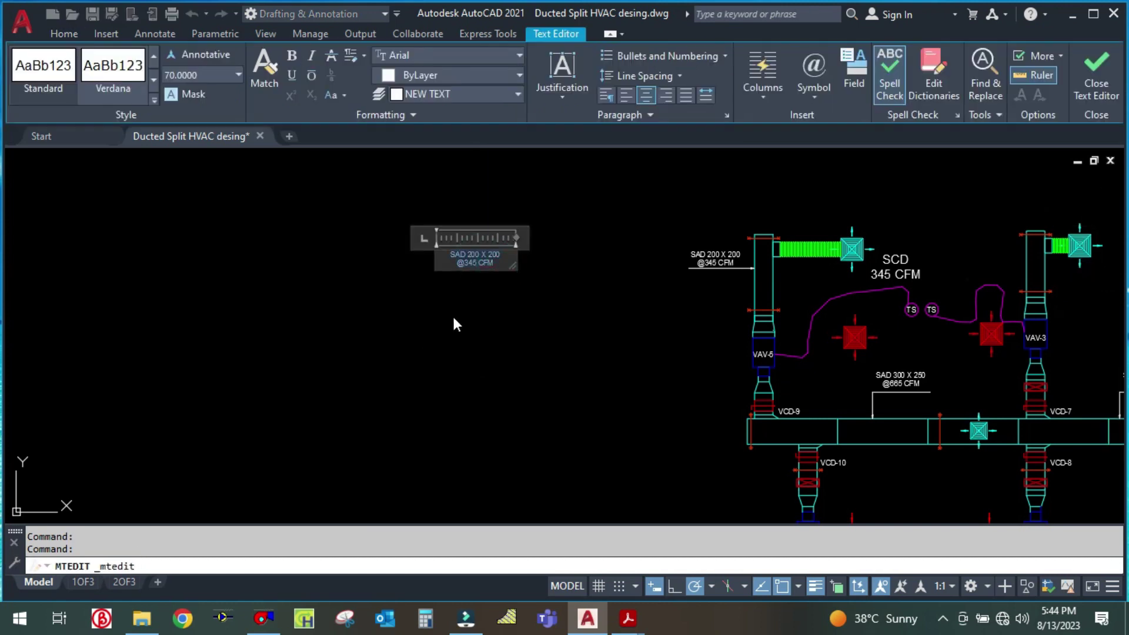
scroll(456, 323, up, 2)
scroll(469, 388, down, 2)
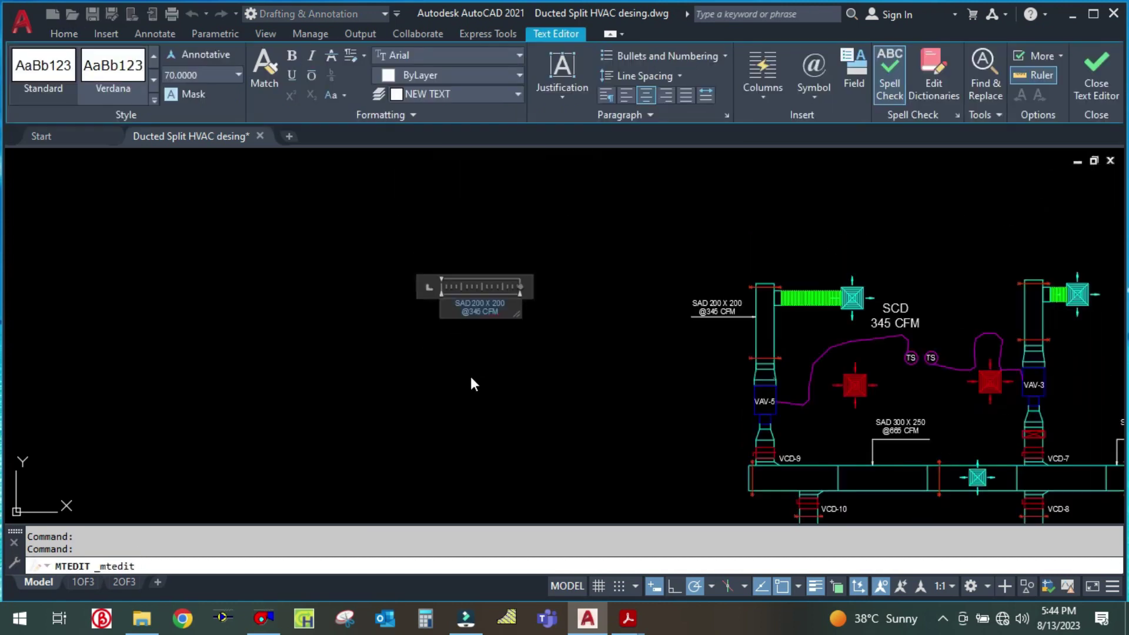
scroll(465, 308, up, 2)
text(APP)
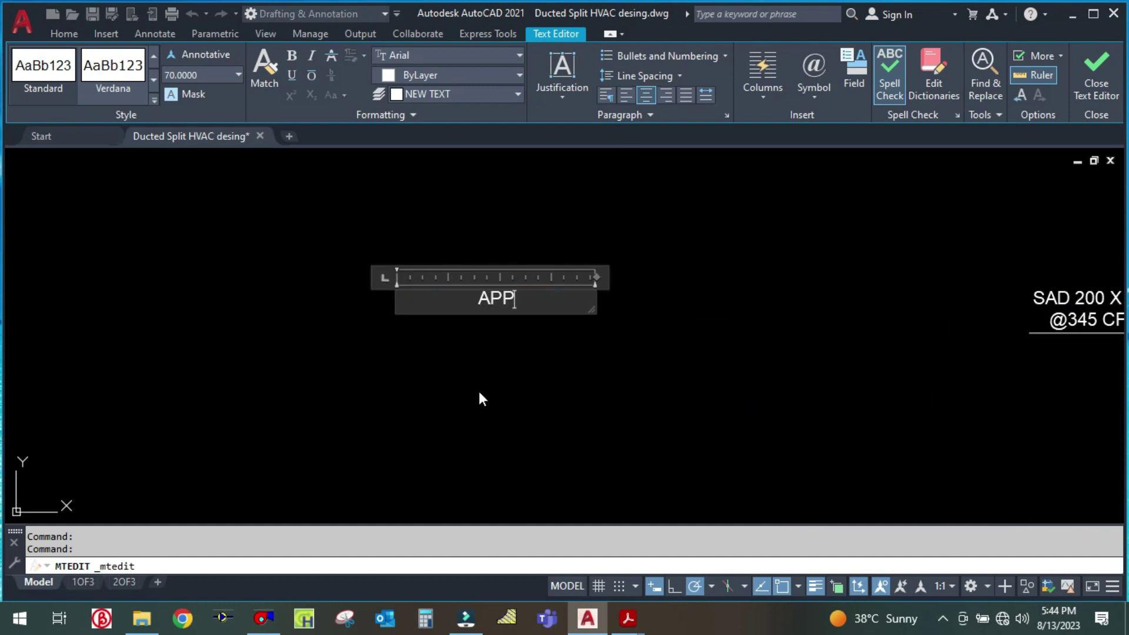
text(LICATI)
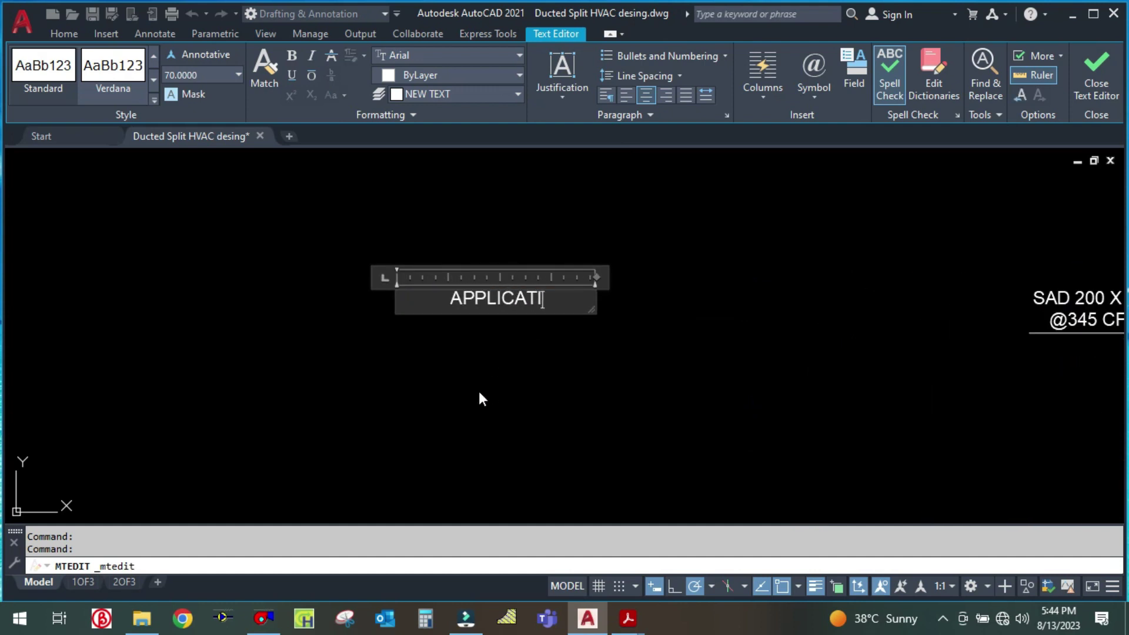
text(ON - H)
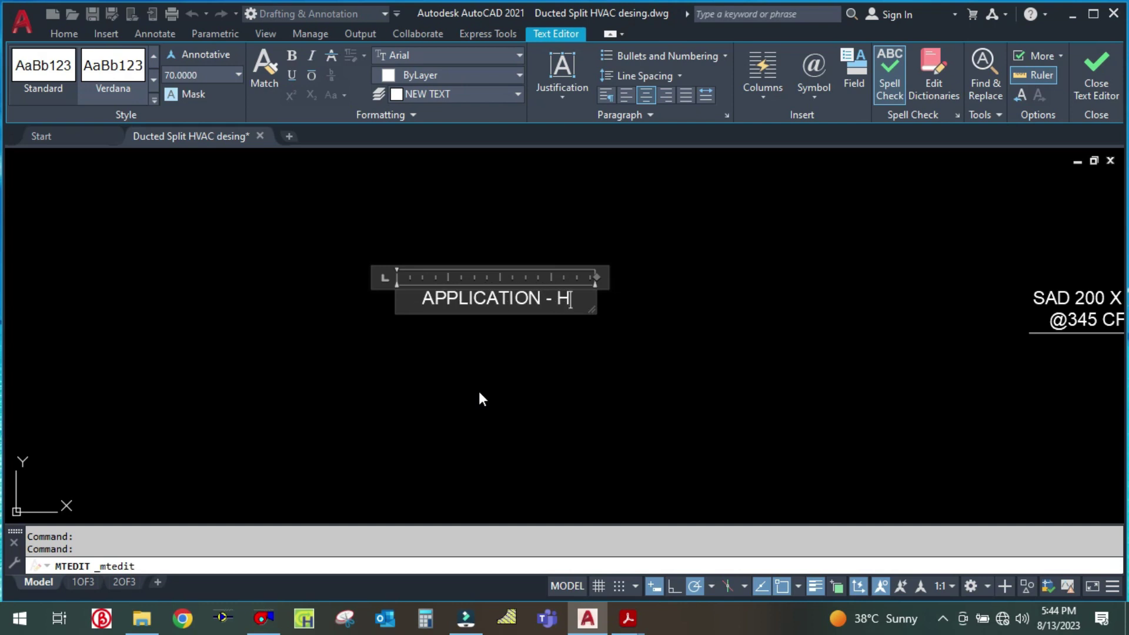
text(IGH CLA)
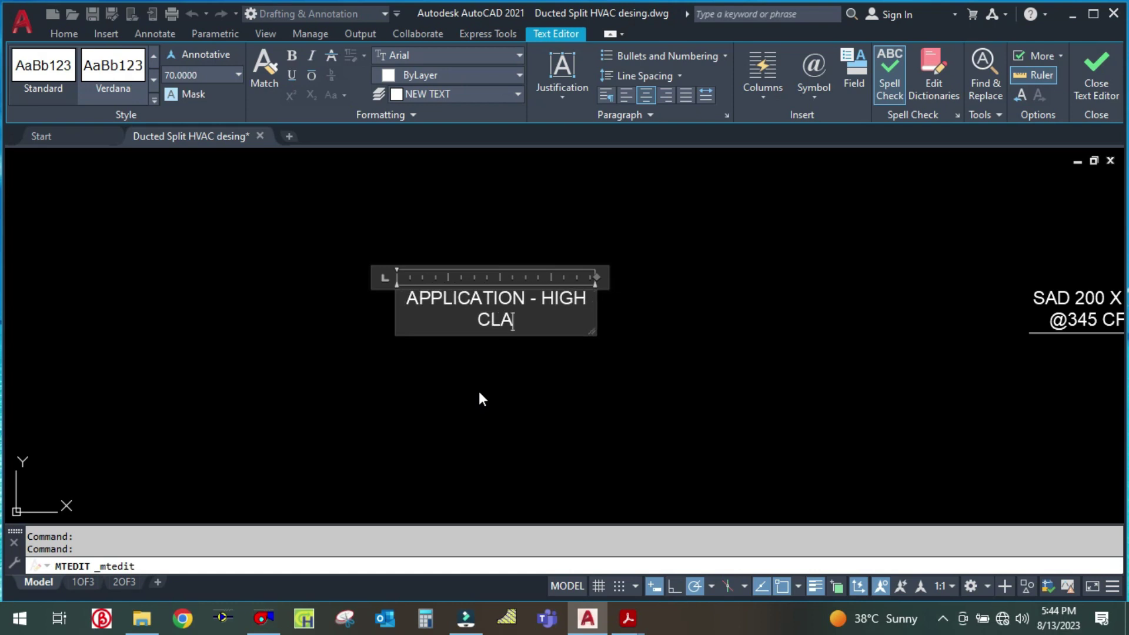
text(SS VIALL)
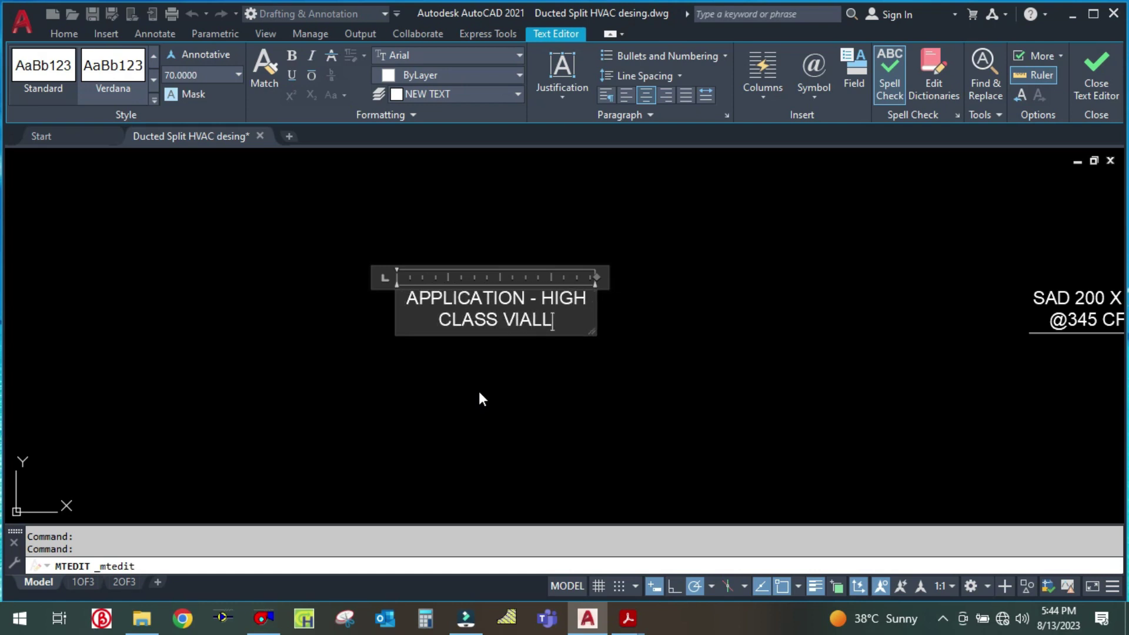
key(BackSpace)
key(BackSpace)
key(BackSpace)
text(LLA DELUXE)
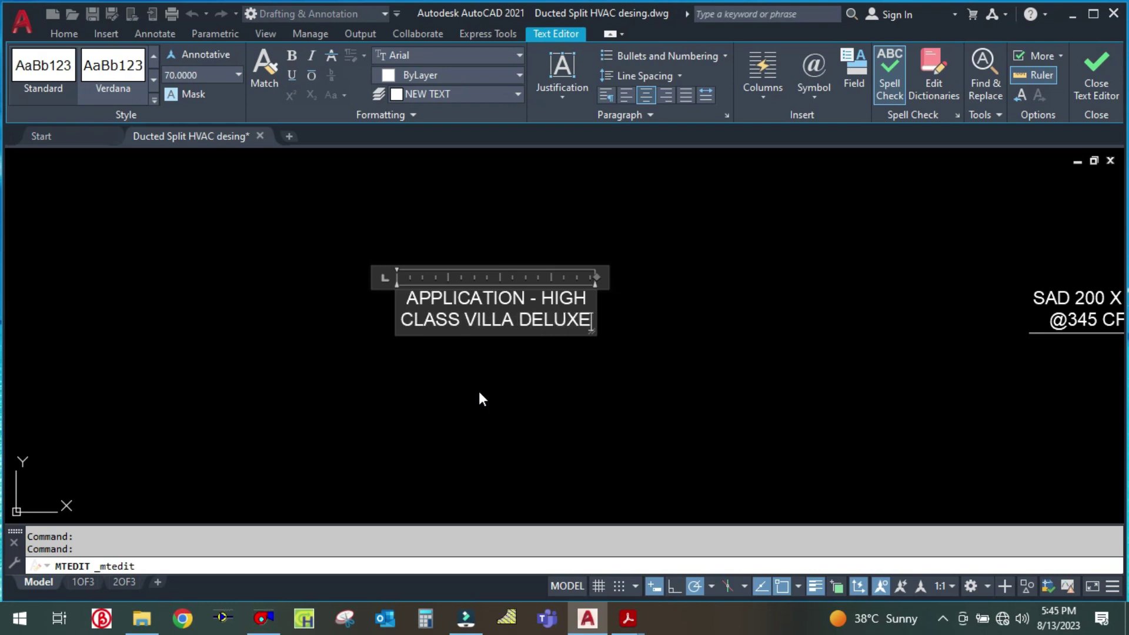
Append "APARTMENT" to the application note and widen the text frame so the note fits on one line
key(Return)
text(APPR)
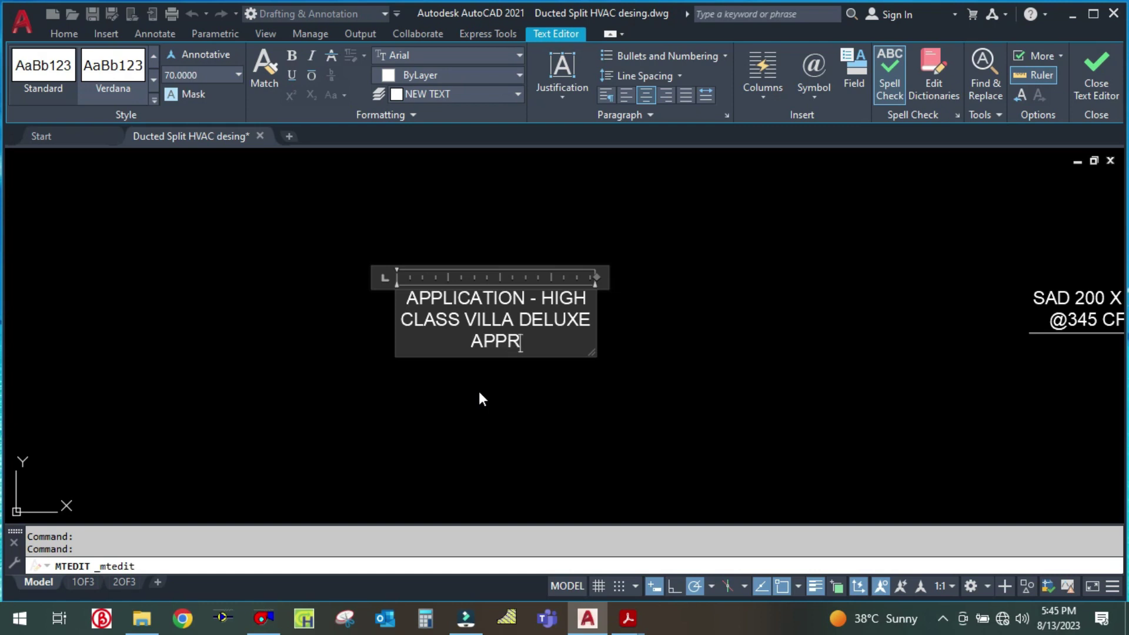
key(BackSpace)
key(BackSpace)
text(ARTMENT)
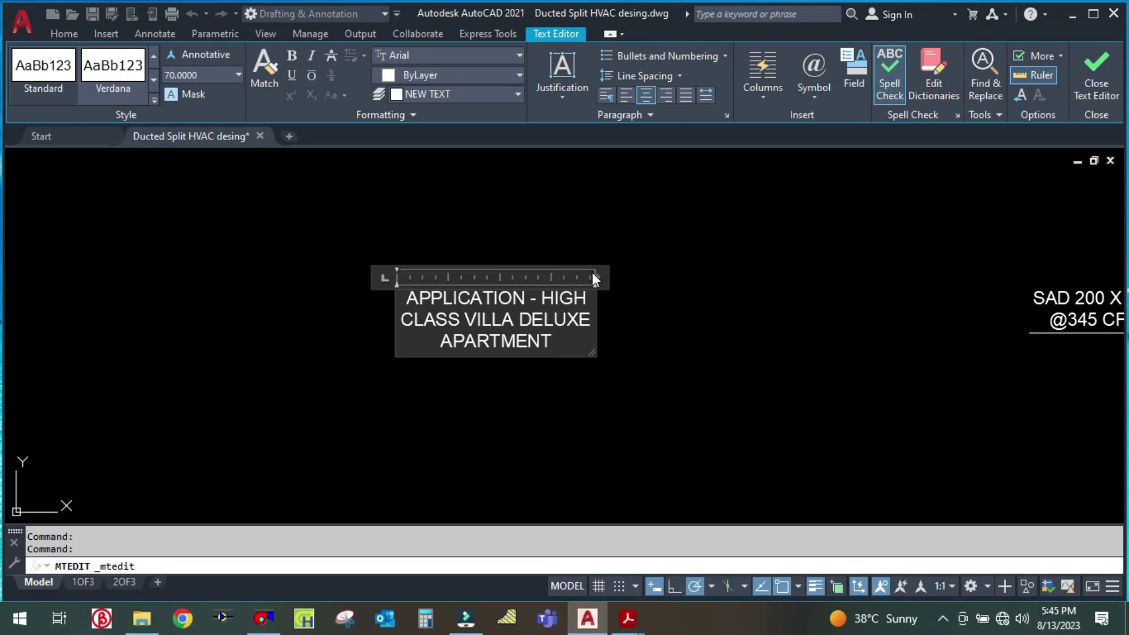
drag(599, 275, 900, 275)
Add a second line to the note reading "VELOCITY FOR MAIN DUCT WILL - 700FPM TO 800 FPM"
key(Return)
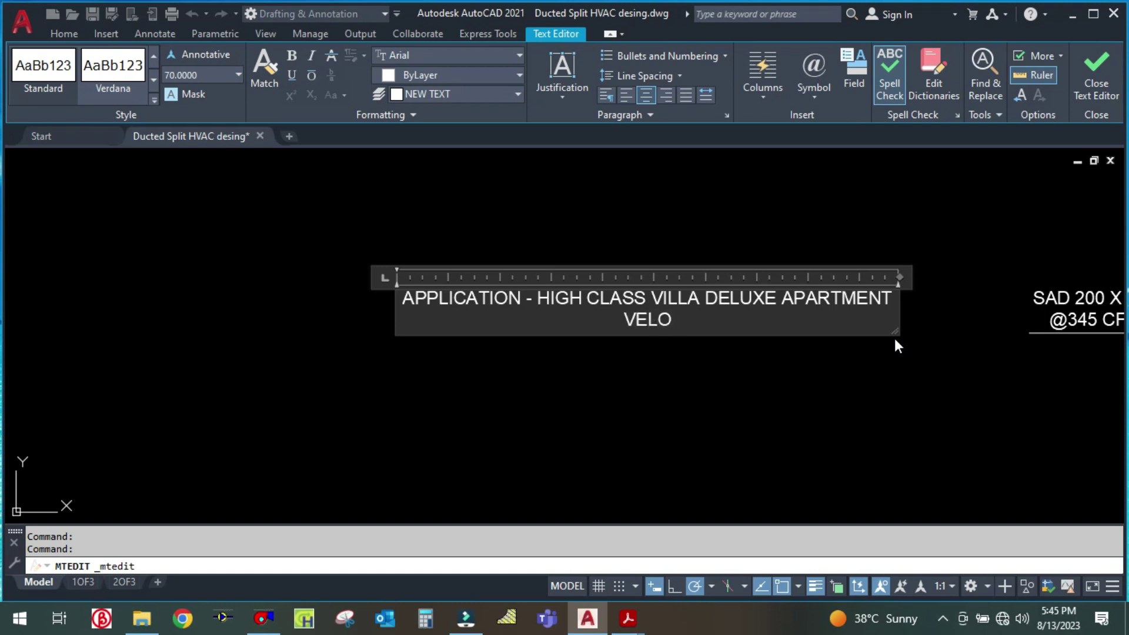
text(VELOCITY FOR MAIN)
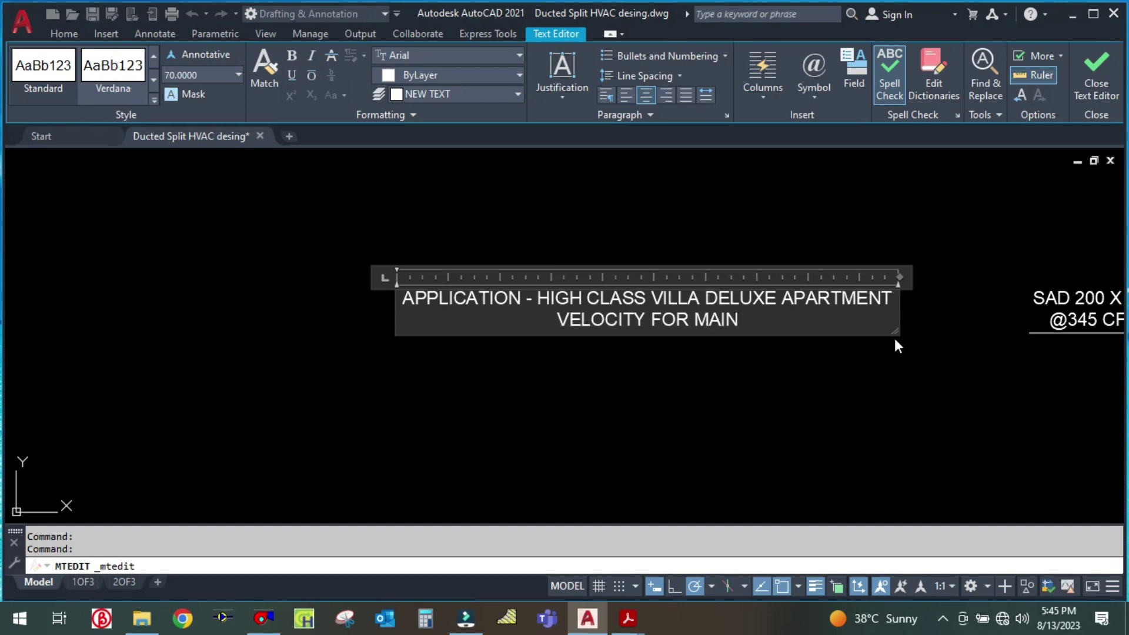
text( WILL)
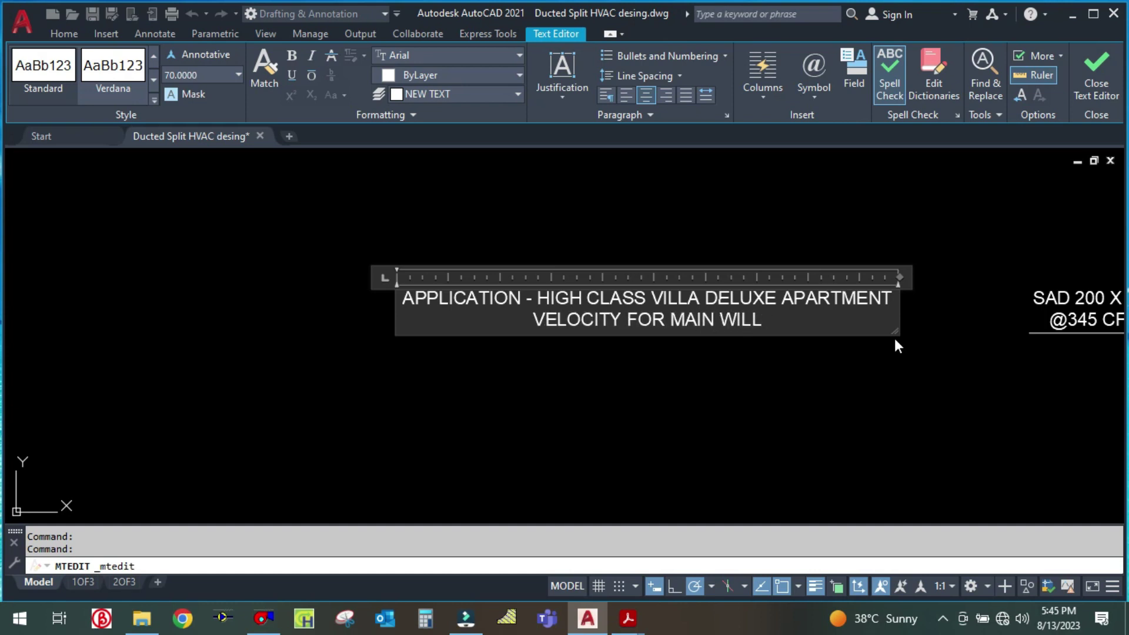
text( - 70)
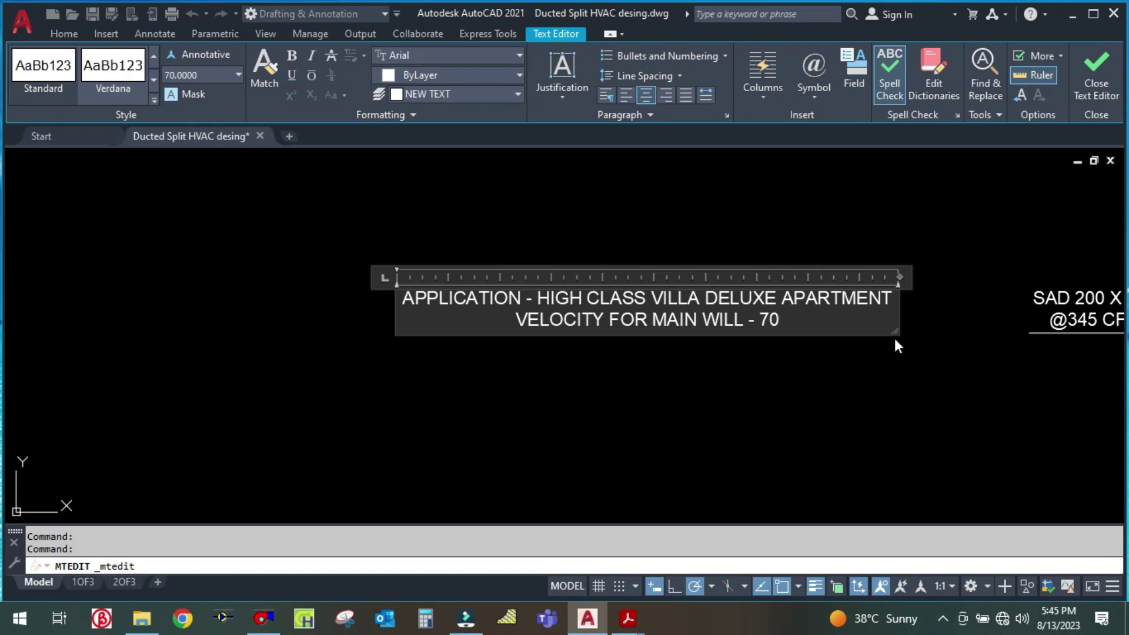
text(0FP)
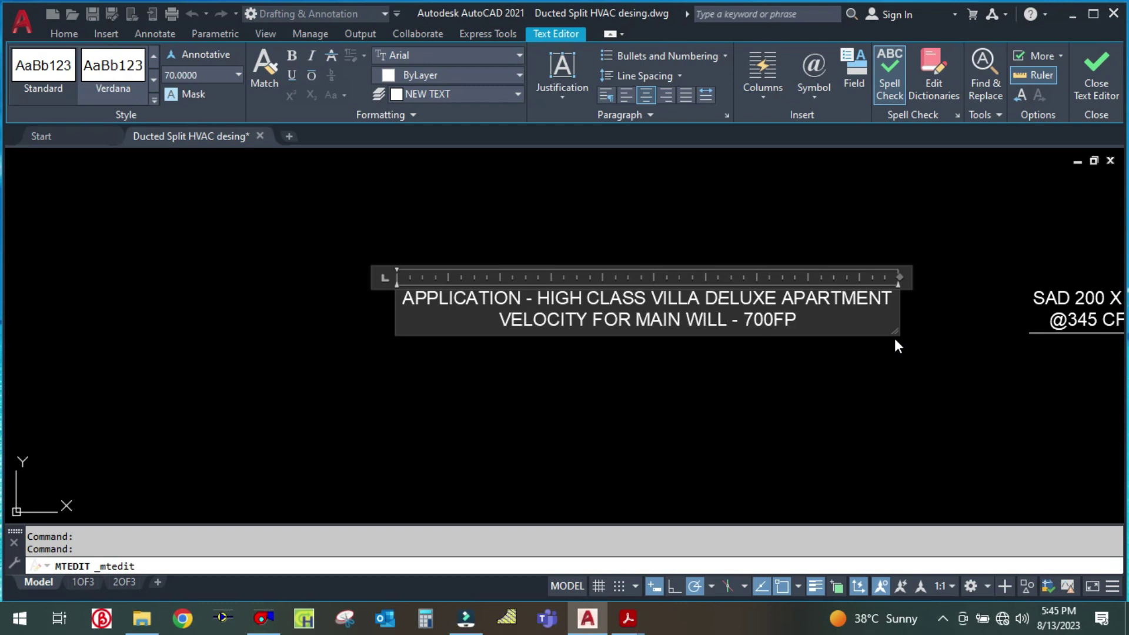
text(M T)
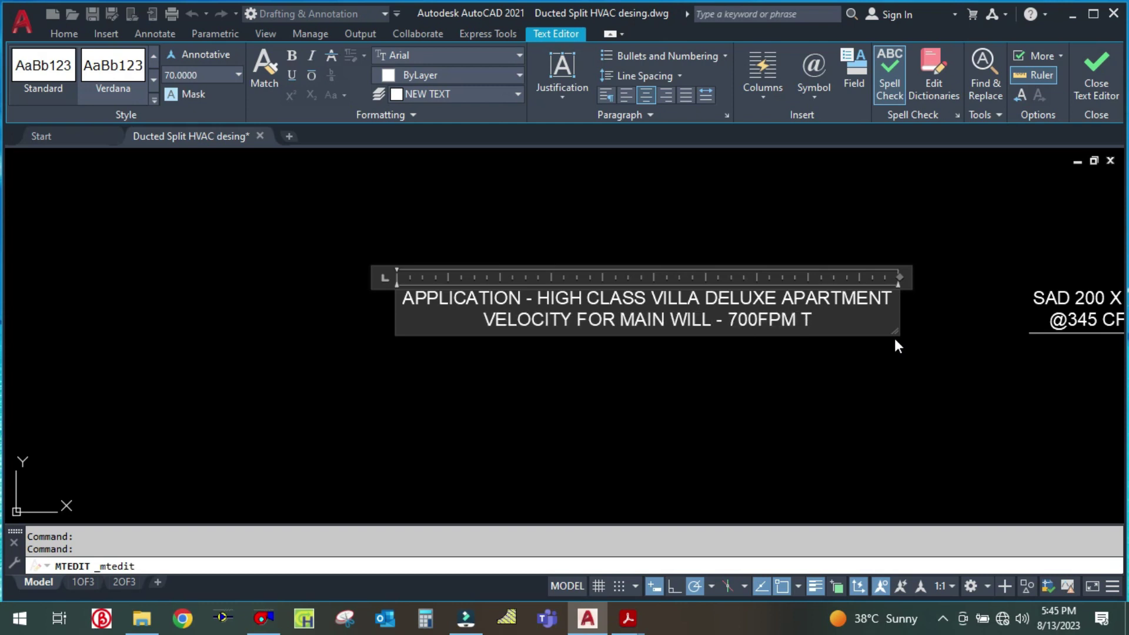
text(O 800 FPM)
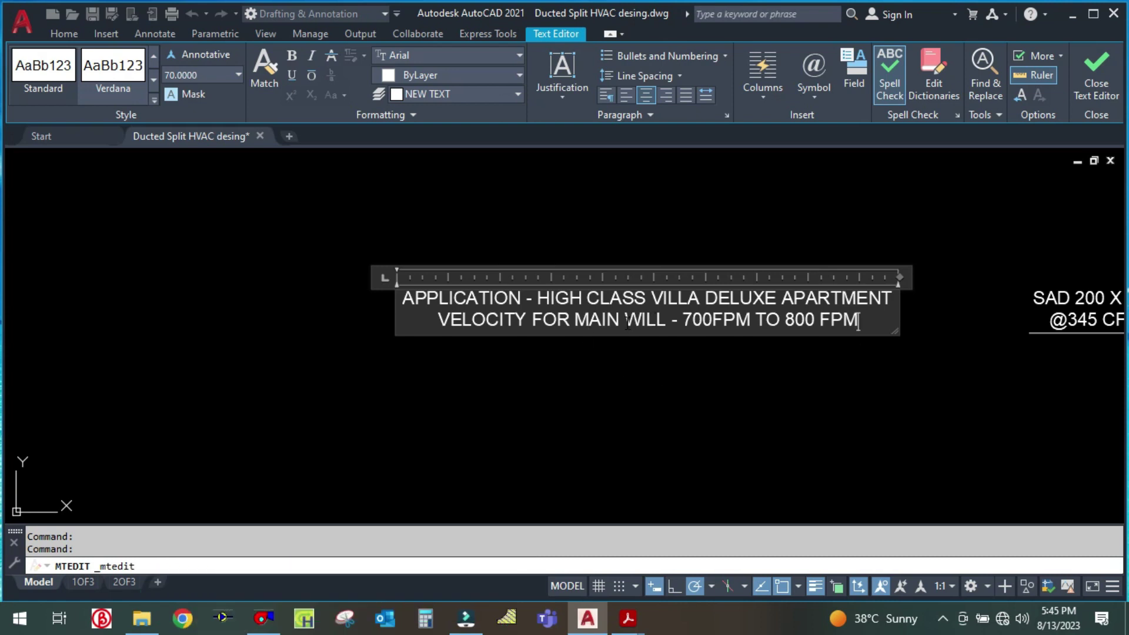
text(DUCT)
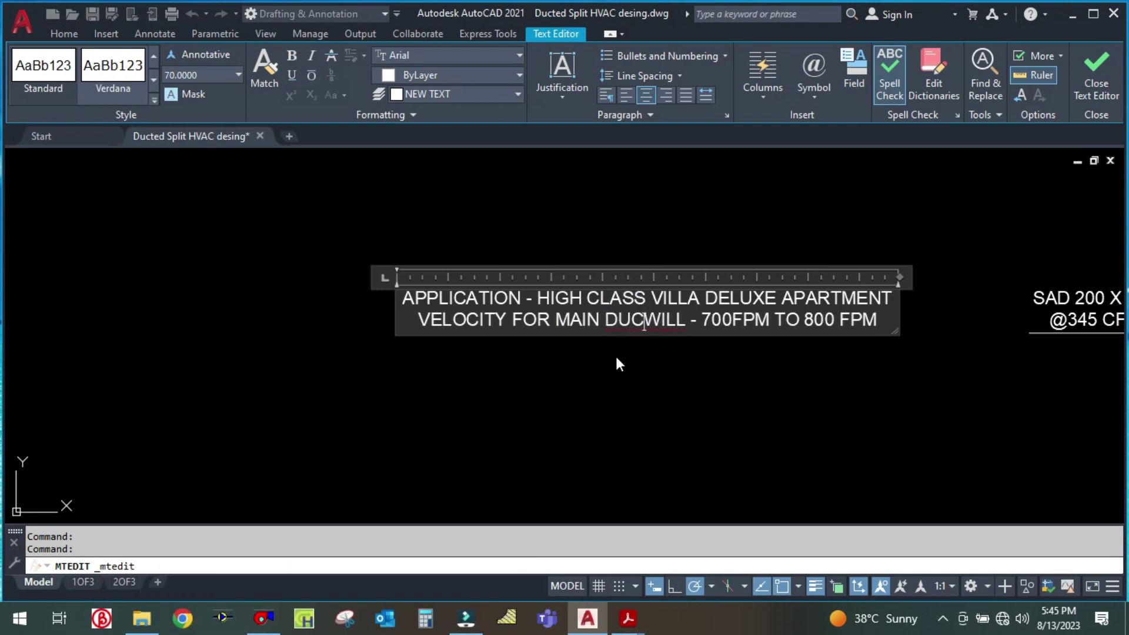
Add a third line reading "FOR BRANCH DUCT VELOCITY - 450 TO 650 FPM" and finish editing the note
click(888, 314)
key(Return)
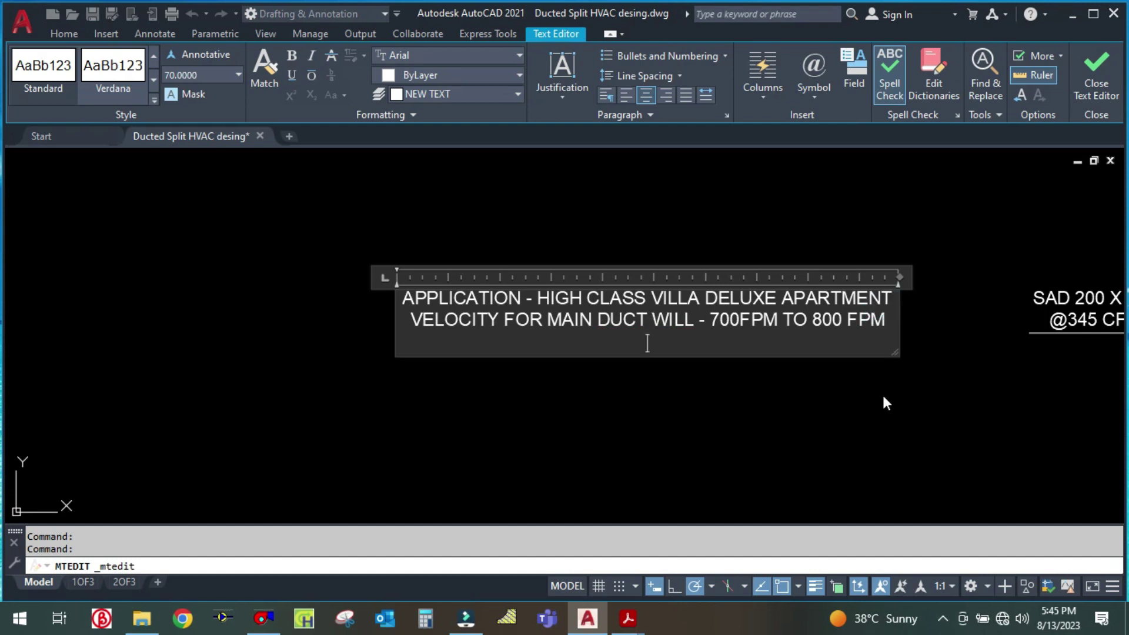
text(FOR BRA)
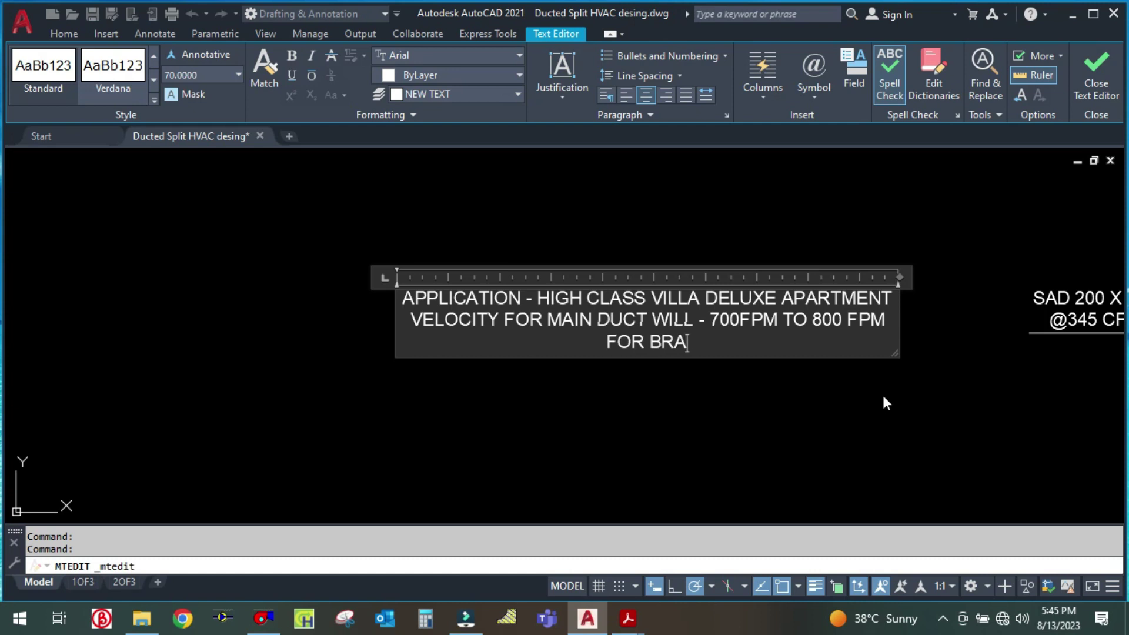
text(NCH DUCT)
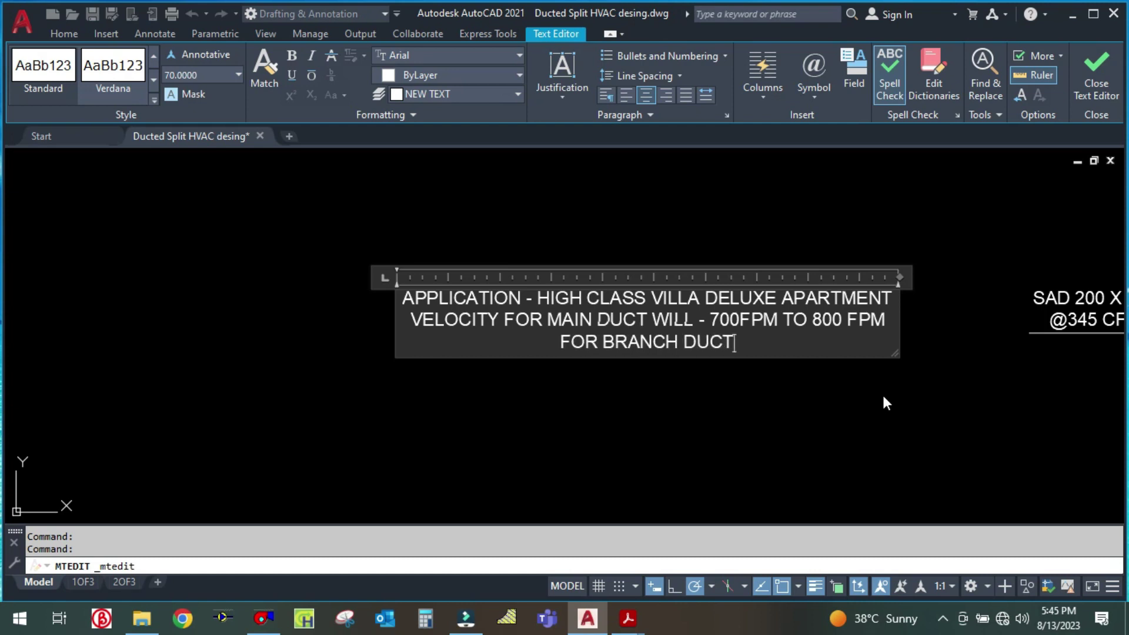
text( VEL)
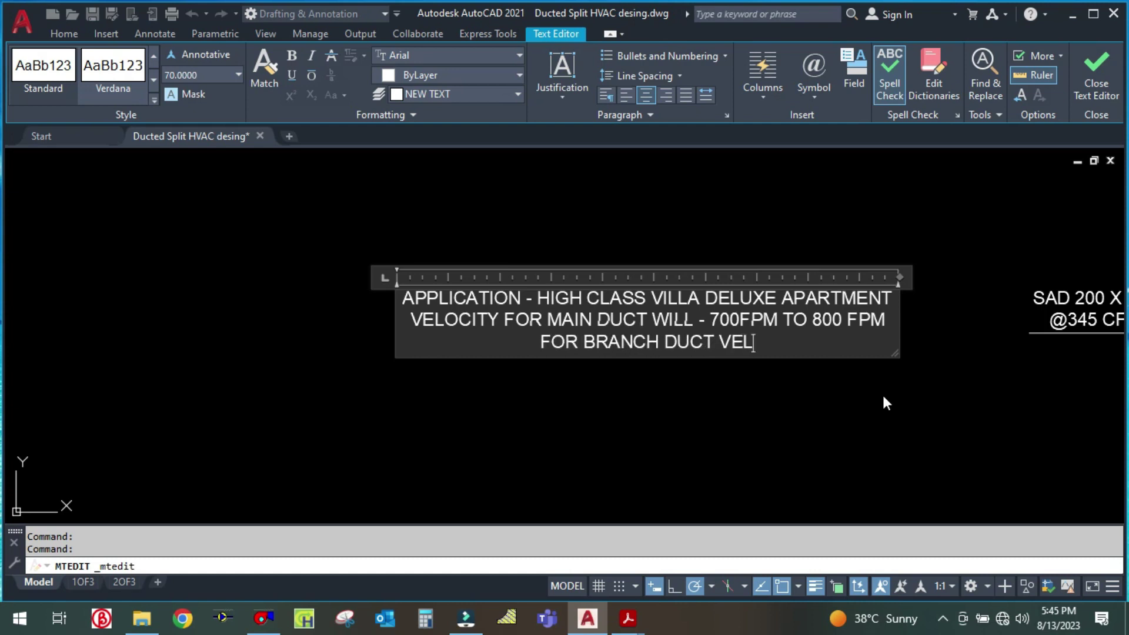
text(OCITY )
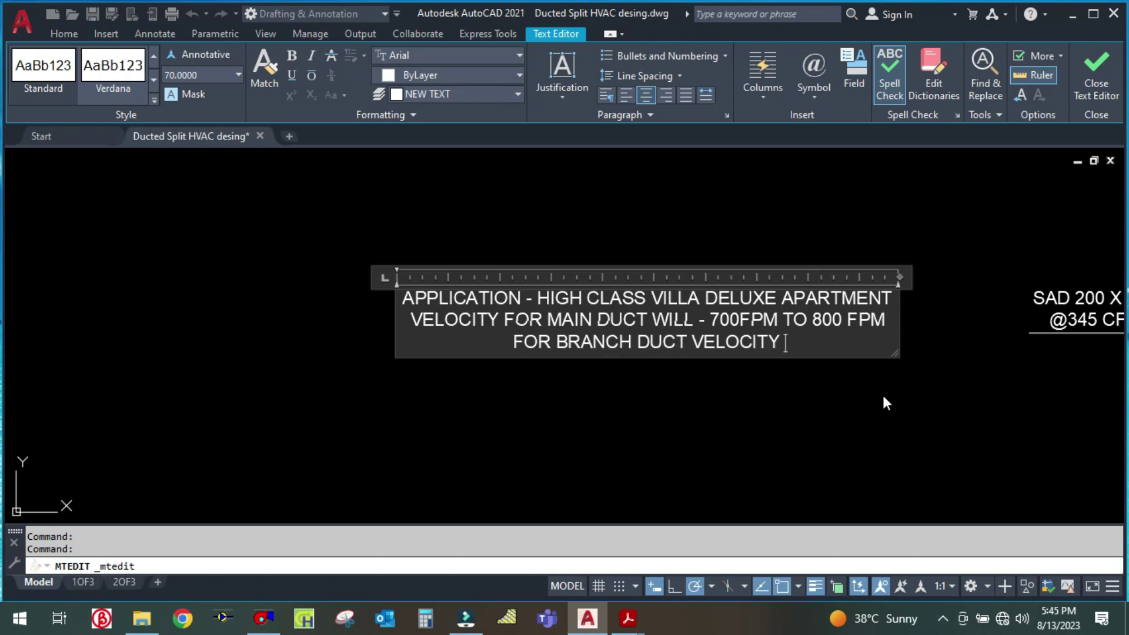
text(- 450)
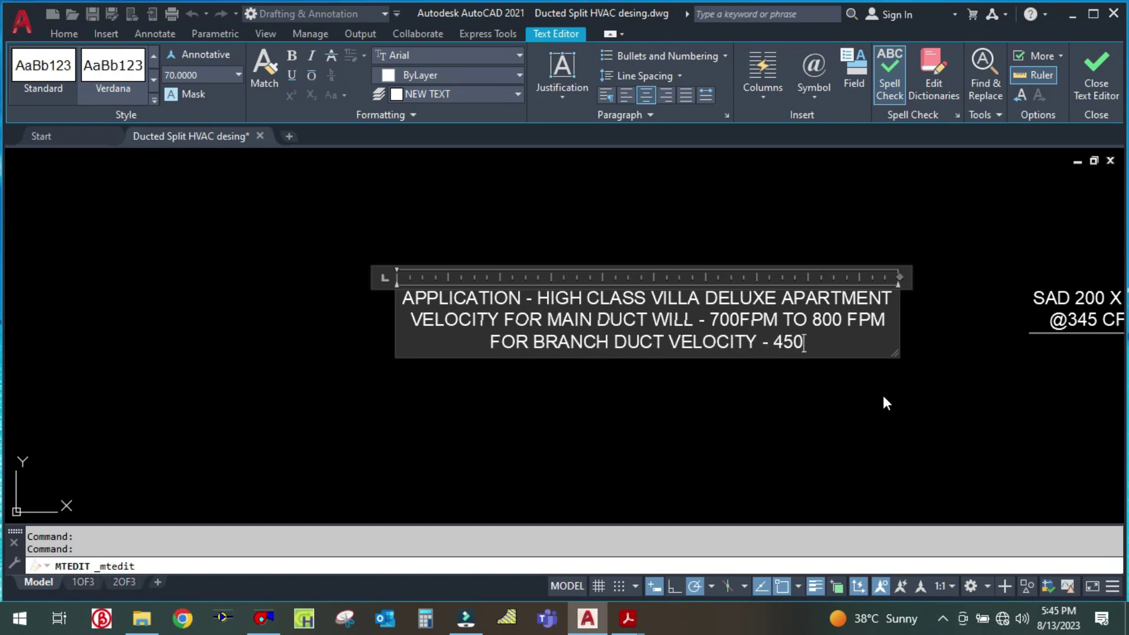
text( TO)
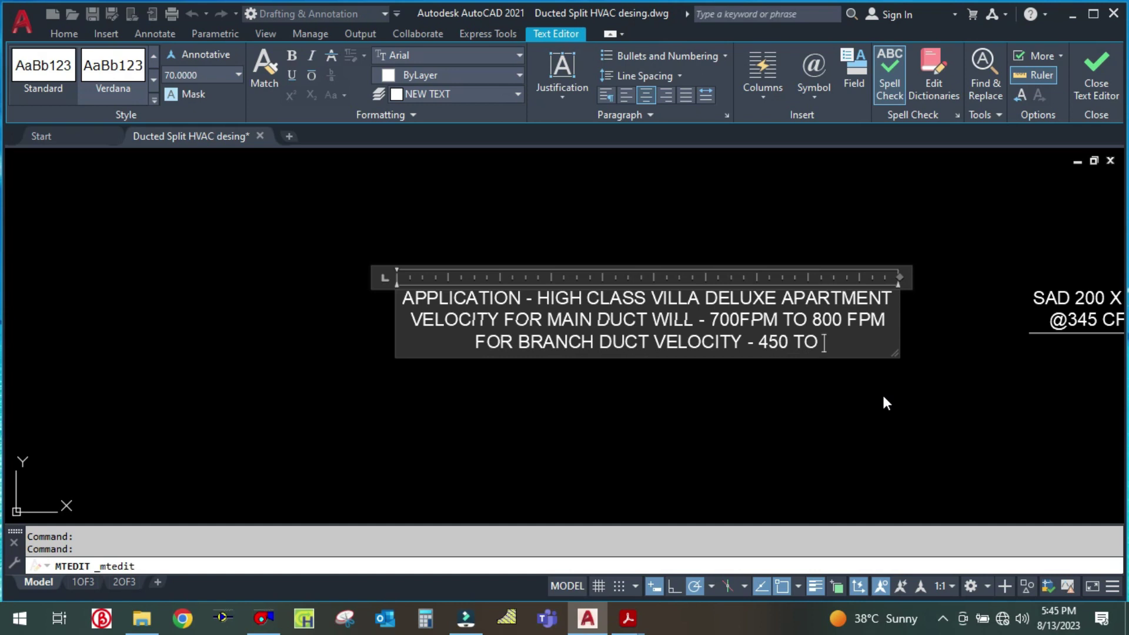
text( 650)
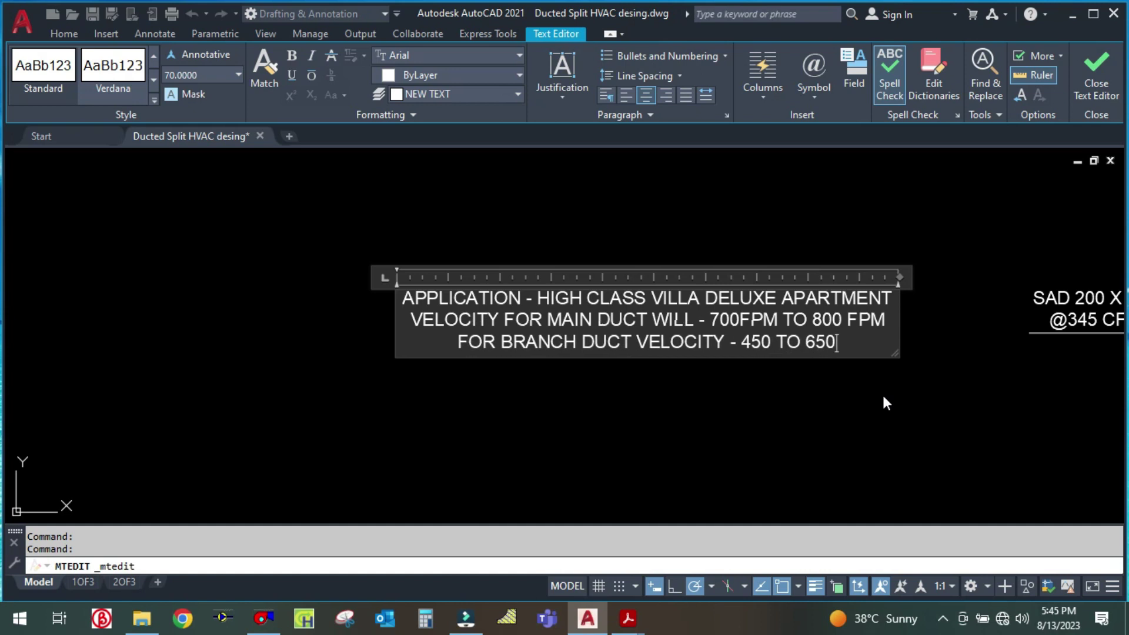
text( FP,)
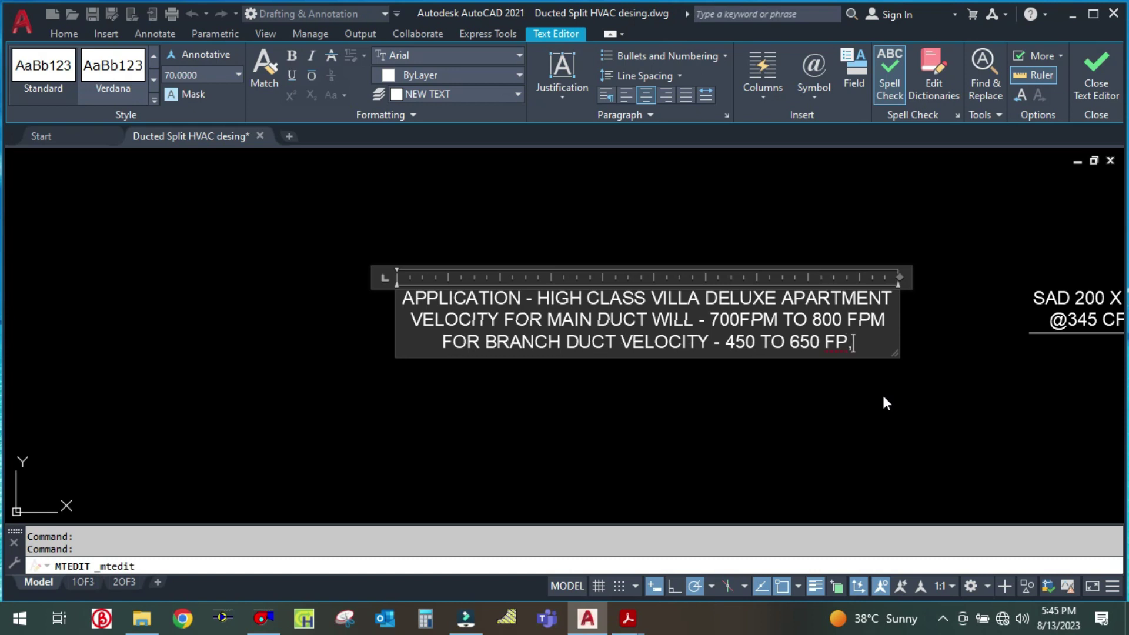
key(BackSpace)
text(M)
click(774, 416)
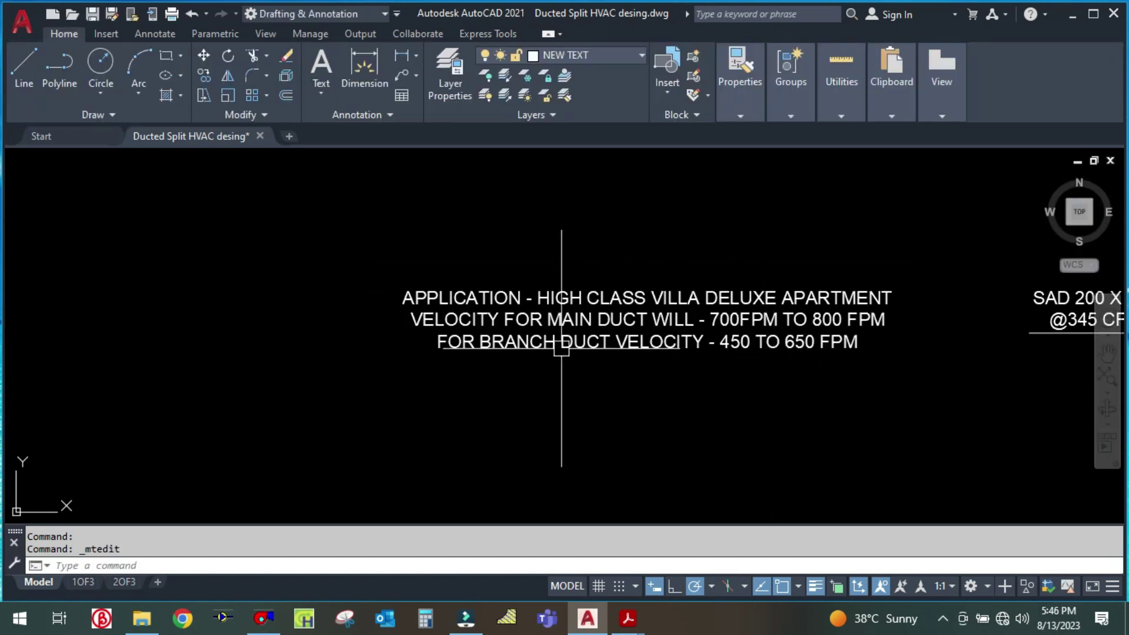
Examine the overall duct layout and the size and airflow label on the vertical main supply duct
scroll(599, 358, down, 3)
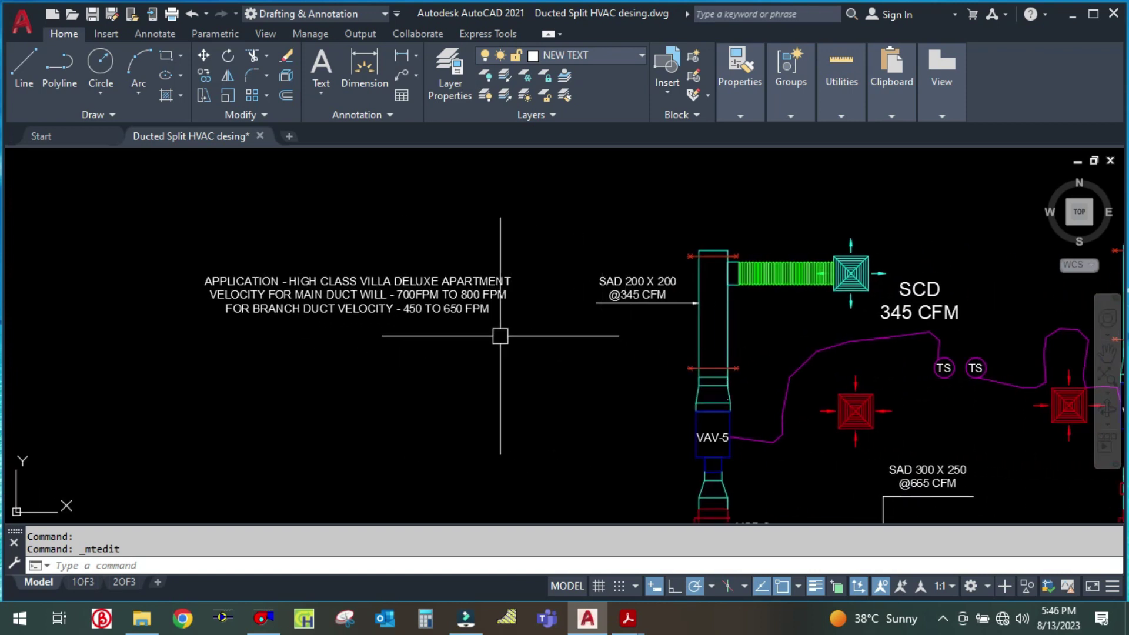
scroll(500, 335, down, 5)
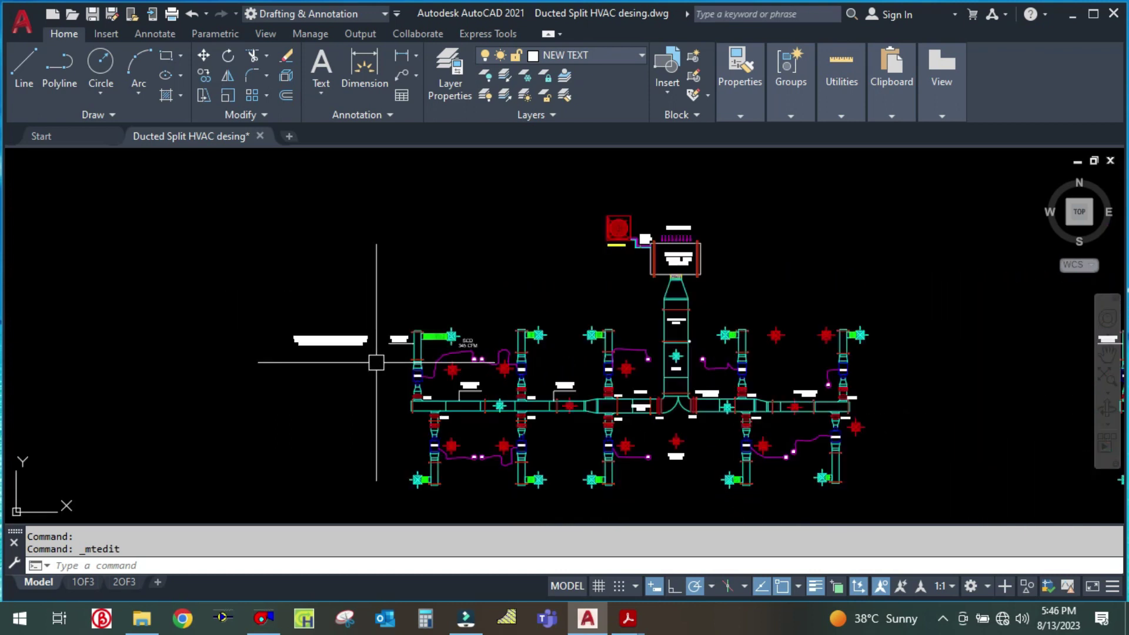
scroll(674, 320, up, 6)
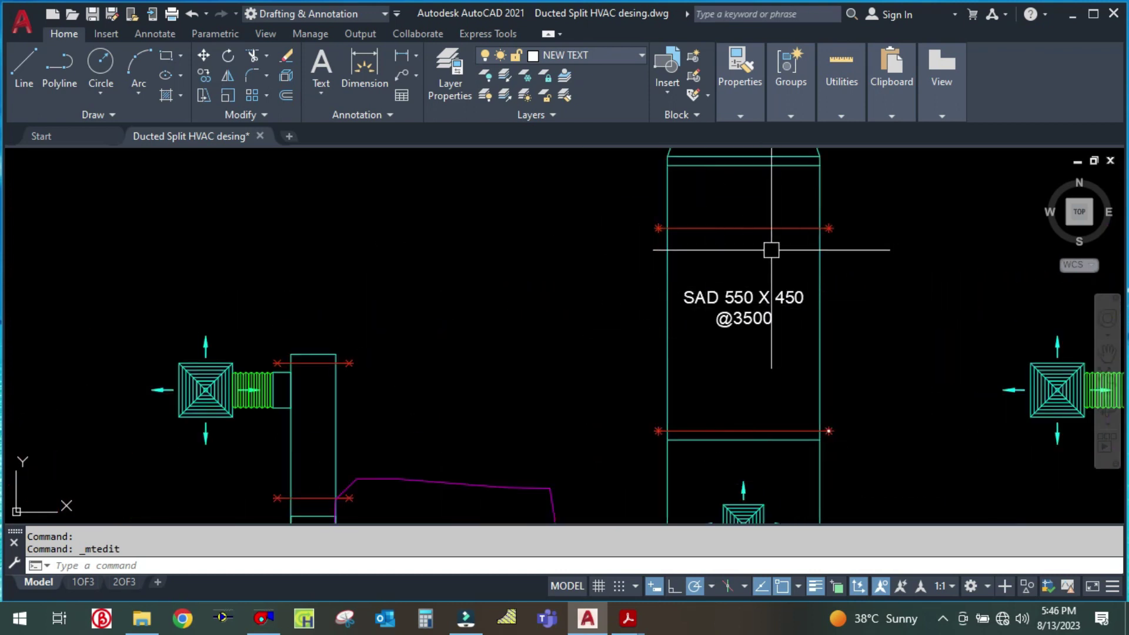
scroll(771, 250, down, 5)
scroll(727, 294, up, 3)
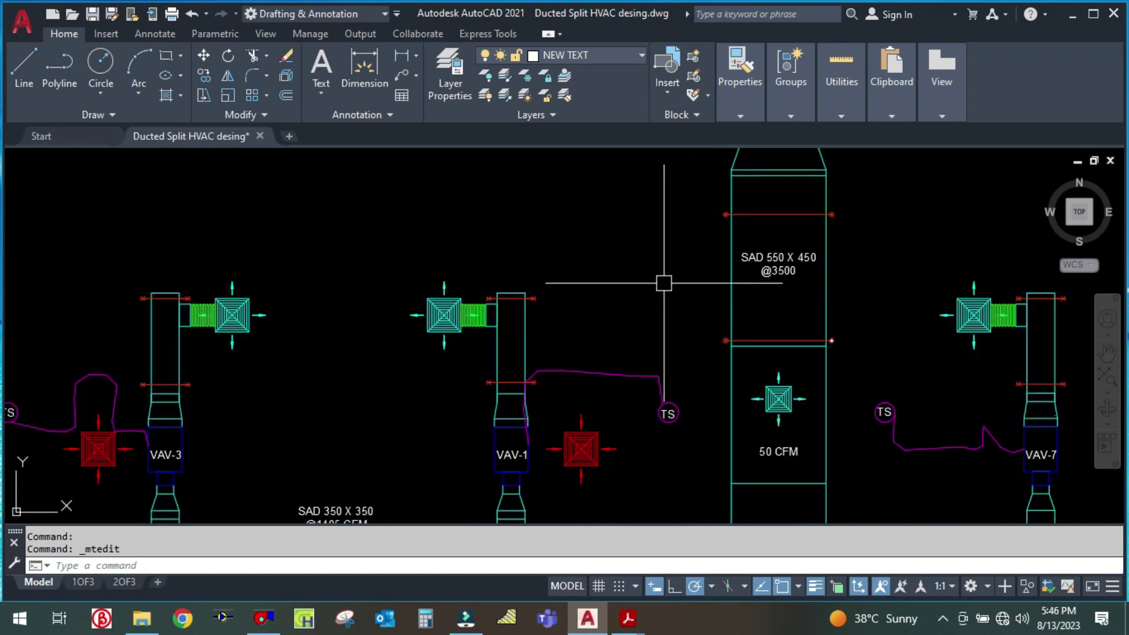
scroll(670, 294, up, 1)
scroll(686, 308, down, 1)
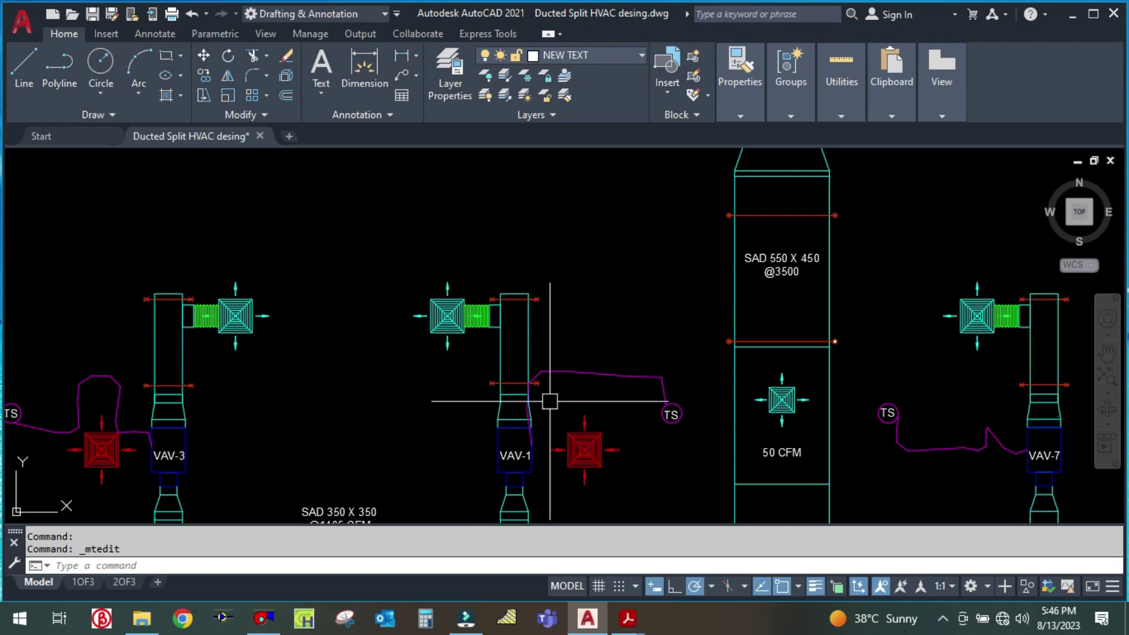
Examine the velocity note beside the layout, the main supply duct below the indoor unit and the neighbouring branches
scroll(544, 349, down, 2)
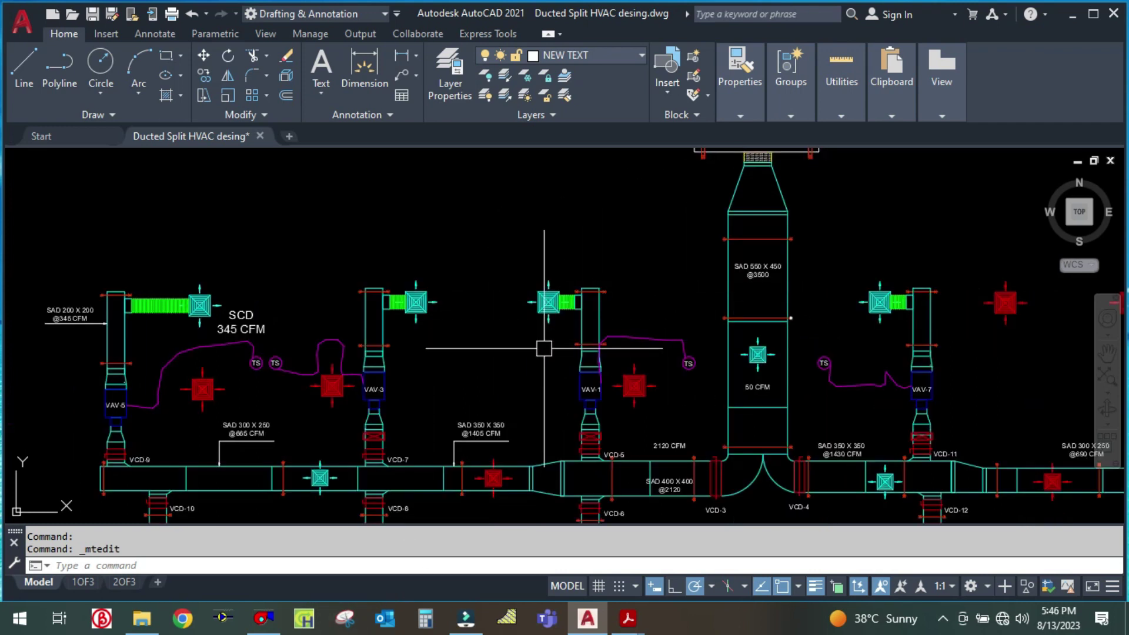
scroll(544, 348, up, 2)
scroll(807, 366, down, 1)
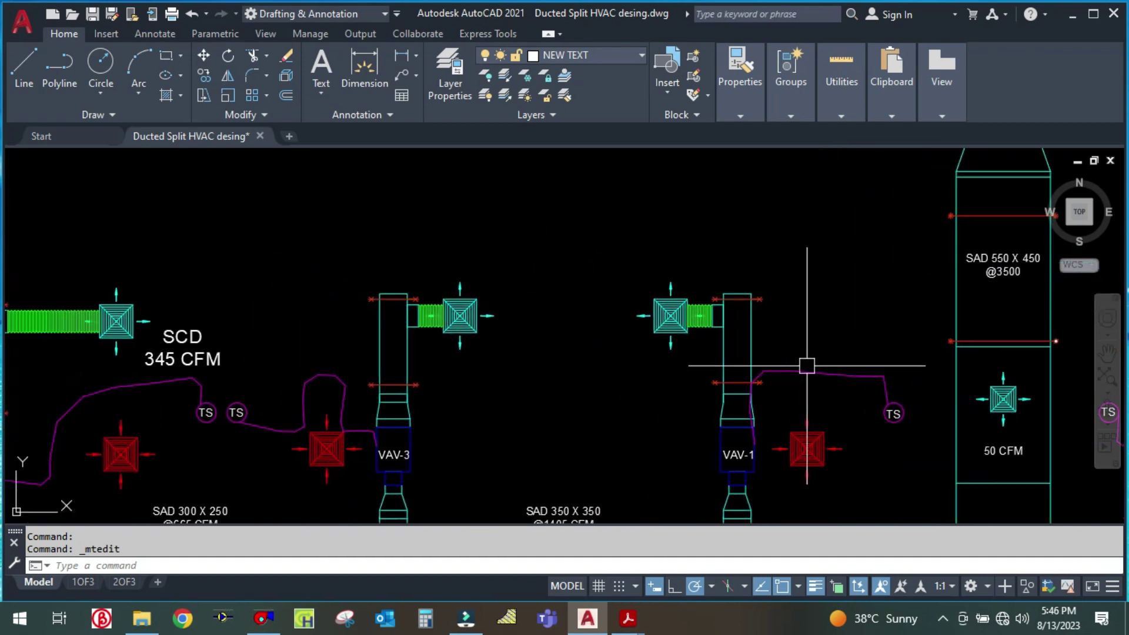
scroll(726, 353, down, 3)
scroll(320, 373, up, 4)
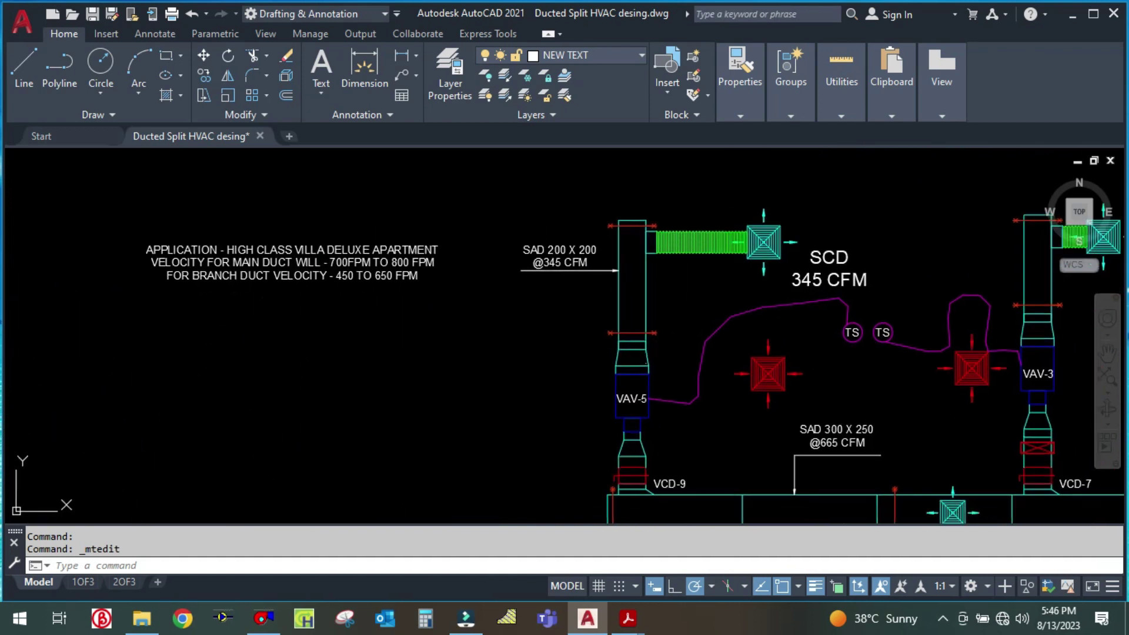
scroll(242, 353, down, 4)
scroll(625, 313, up, 3)
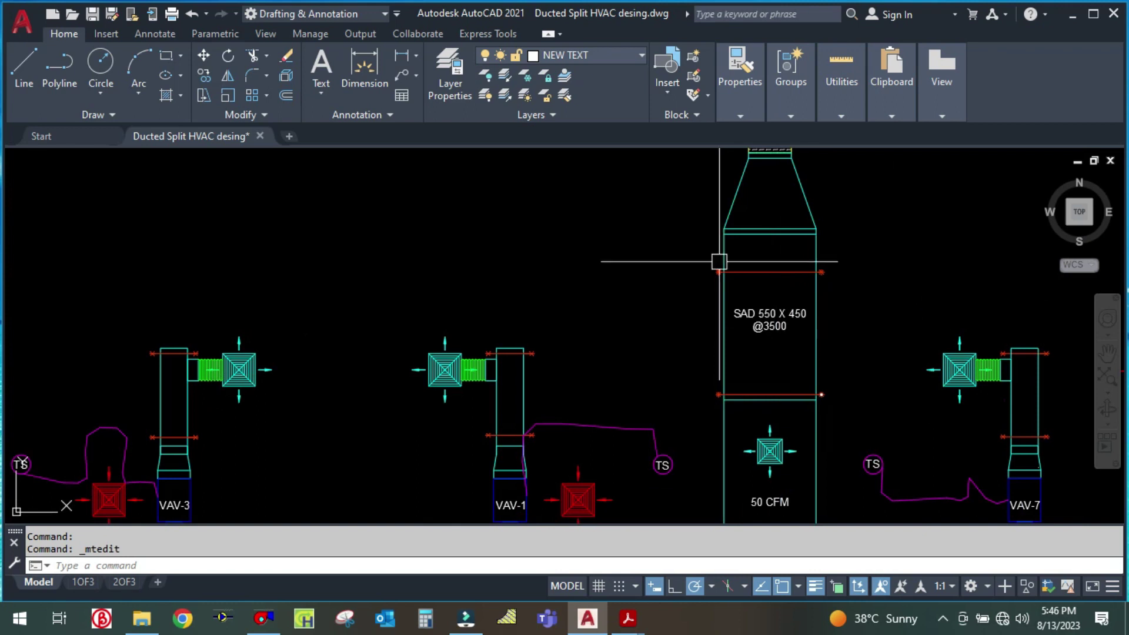
scroll(625, 310, down, 3)
scroll(682, 218, up, 4)
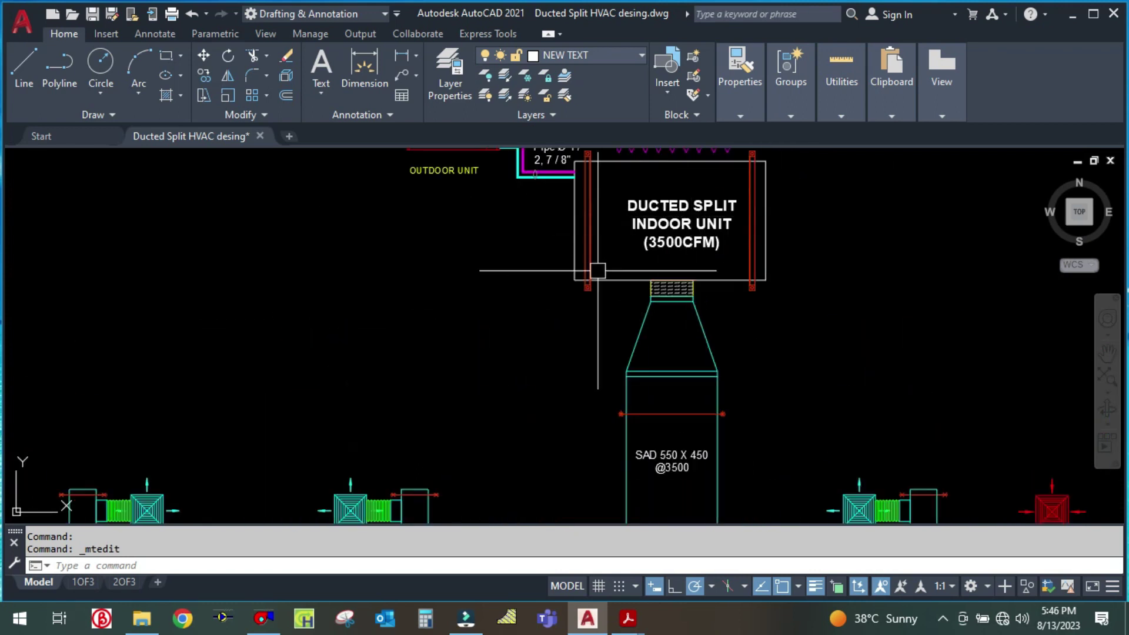
scroll(500, 364, down, 3)
mouse_move(479, 396)
mouse_down()
mouse_move(549, 358)
mouse_move(619, 297)
mouse_move(653, 288)
mouse_up()
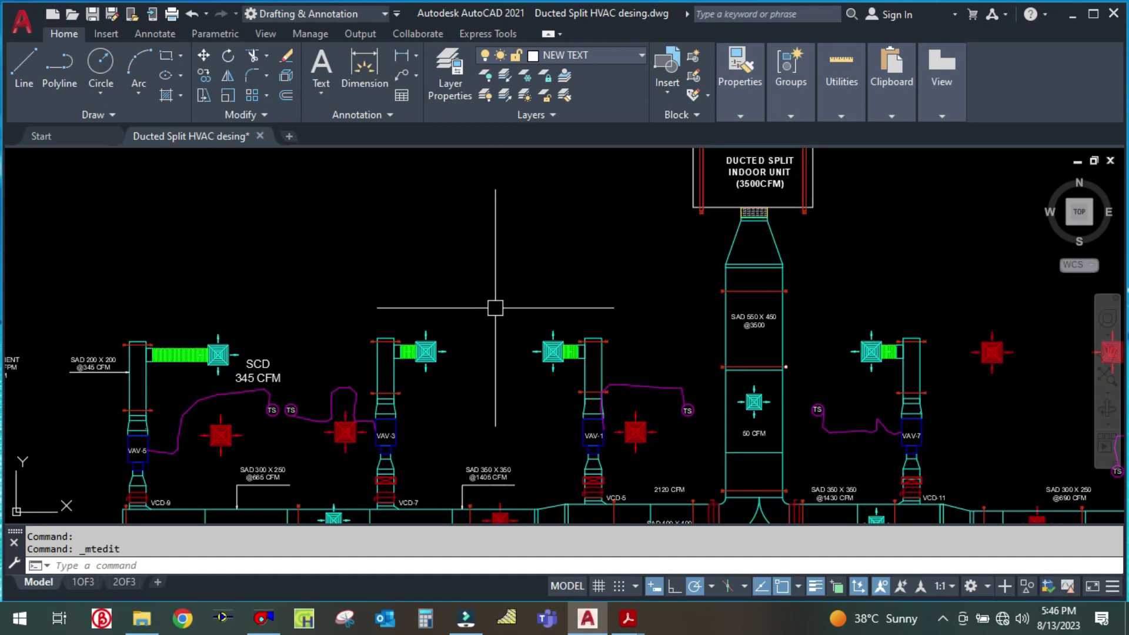
Switch to the McQuay DuctSizer and change its units to ips US units
click(264, 617)
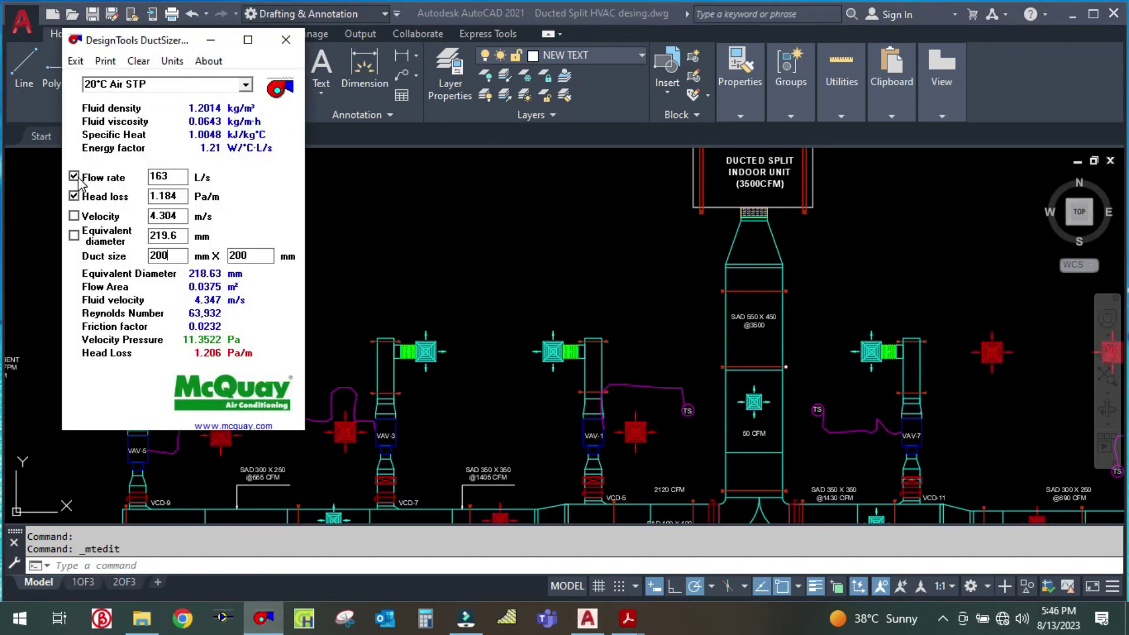
click(173, 63)
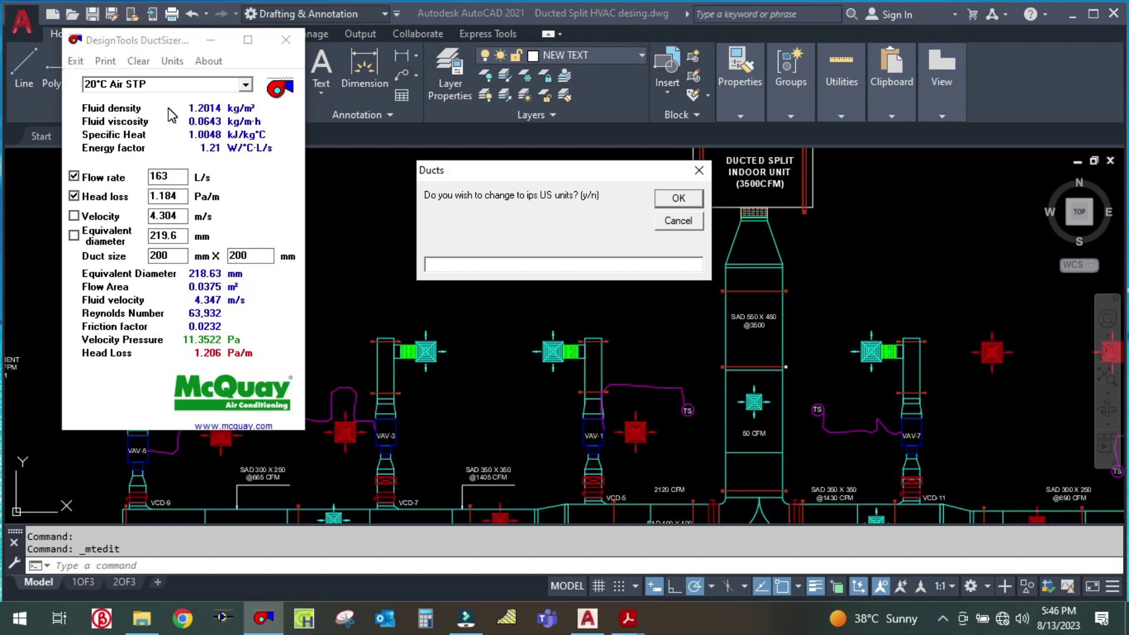
text(y)
key(Return)
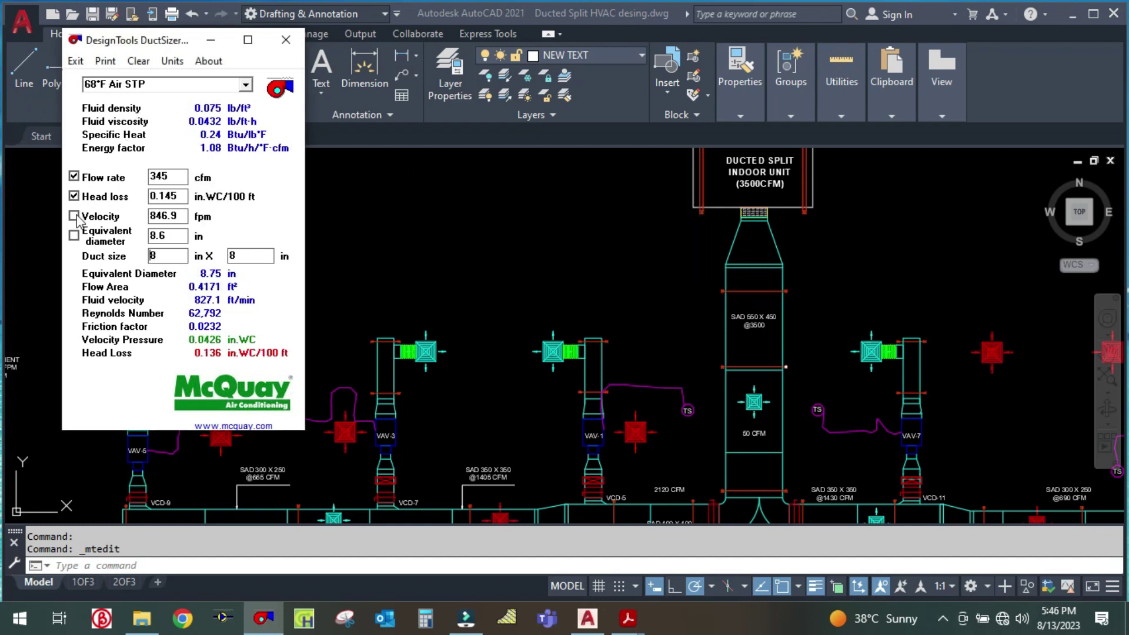
Base the duct calculation on flow rate and velocity instead of head loss, and enter a flow rate of 3500 cfm
click(75, 177)
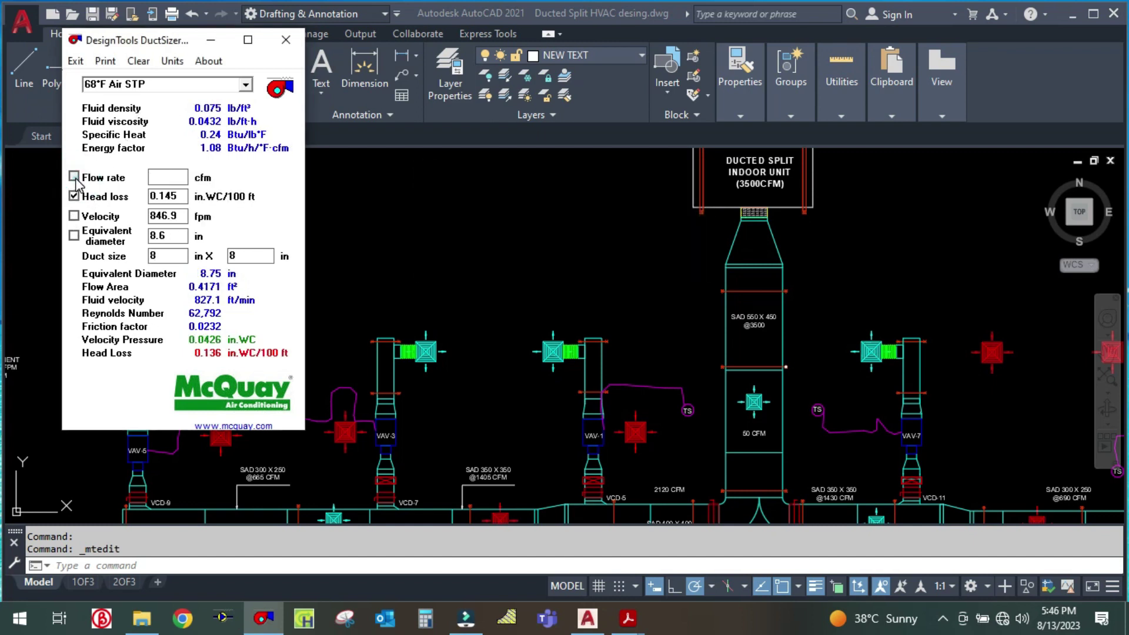
click(74, 216)
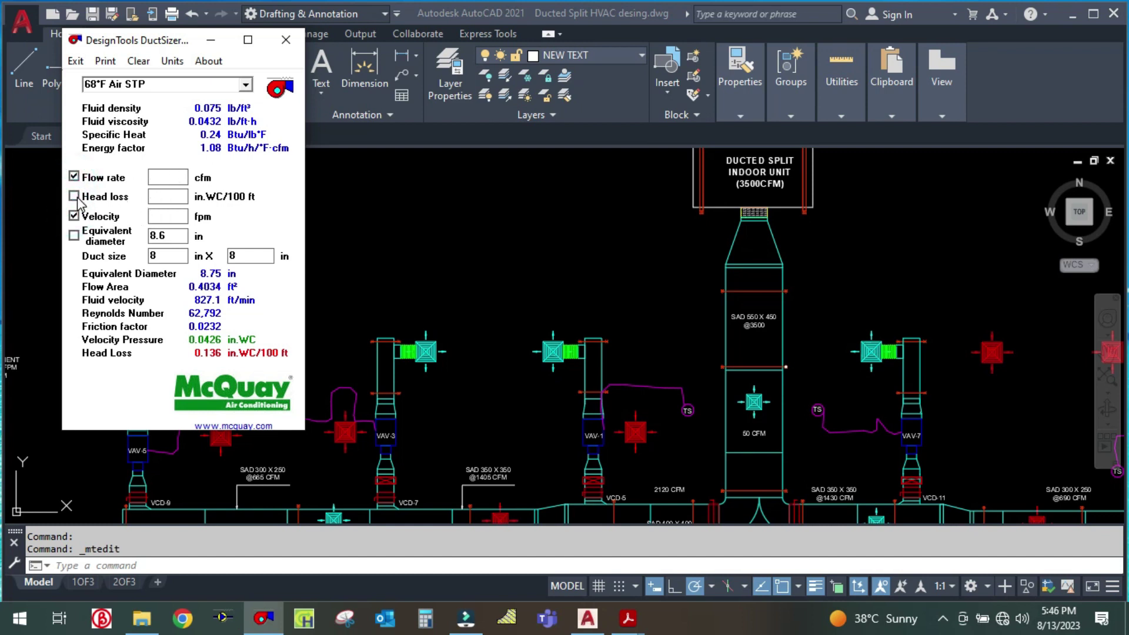
click(167, 177)
text(3500)
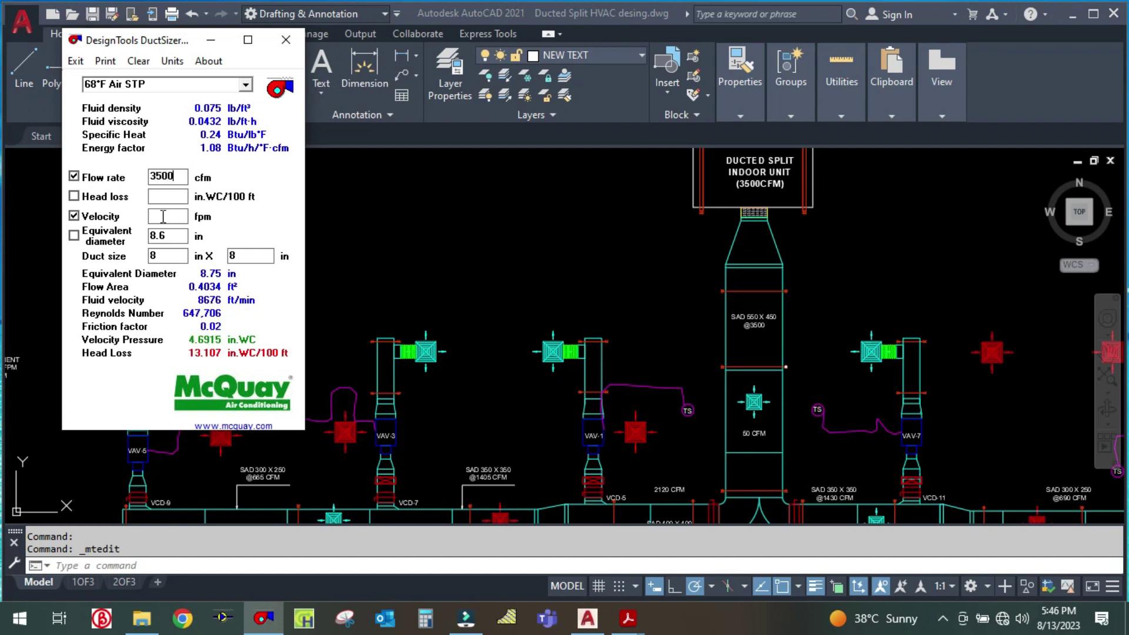
click(163, 217)
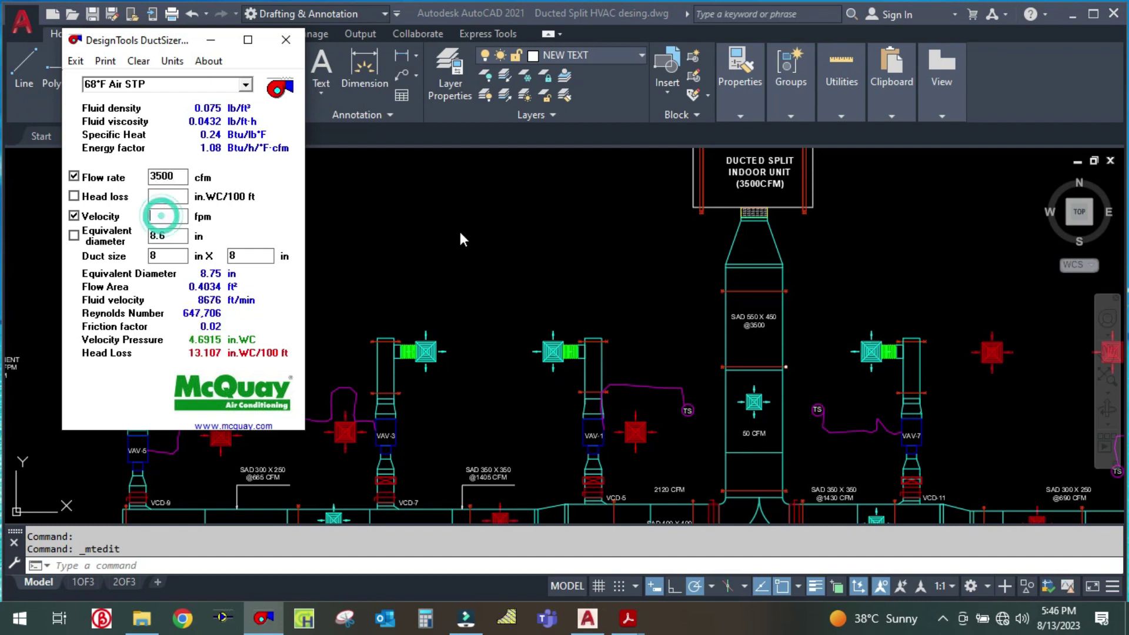
Return to the AutoCAD drawing and read the main duct velocity range in the application note against the duct layout
click(510, 240)
scroll(506, 252, down, 5)
scroll(395, 271, up, 5)
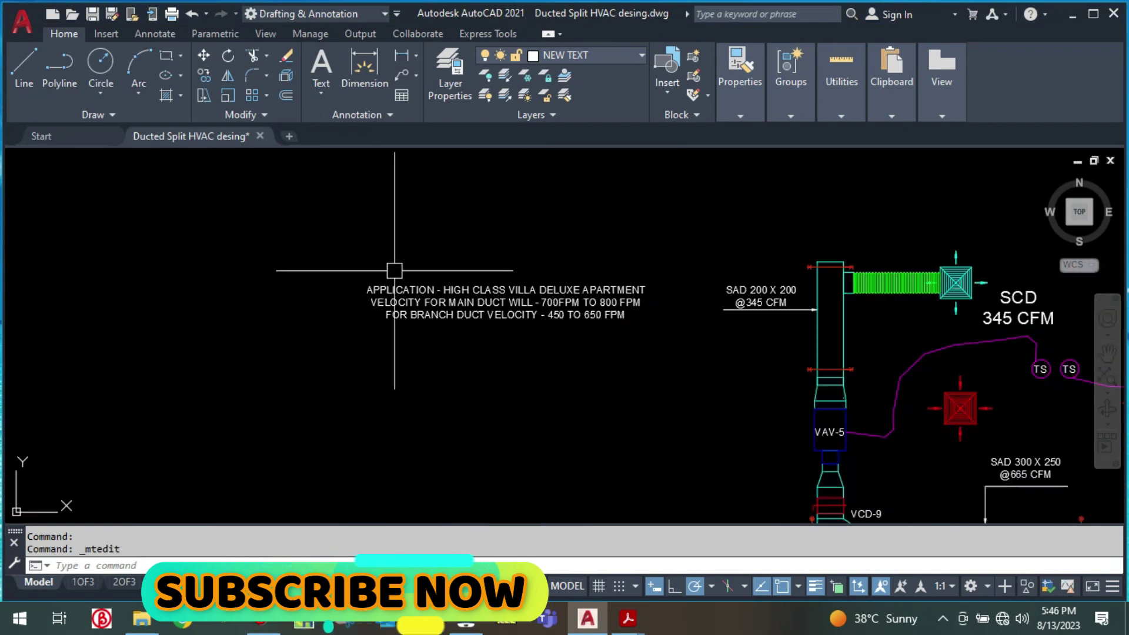
scroll(700, 325, up, 2)
scroll(403, 297, down, 6)
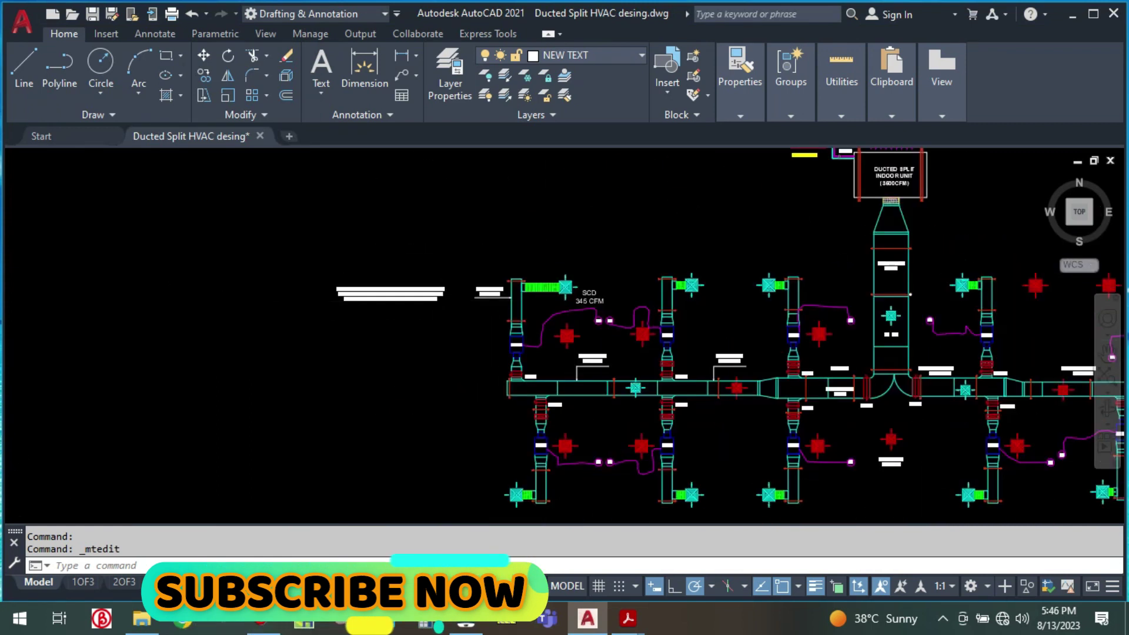
scroll(329, 235, down, 2)
scroll(412, 294, up, 3)
scroll(353, 353, down, 1)
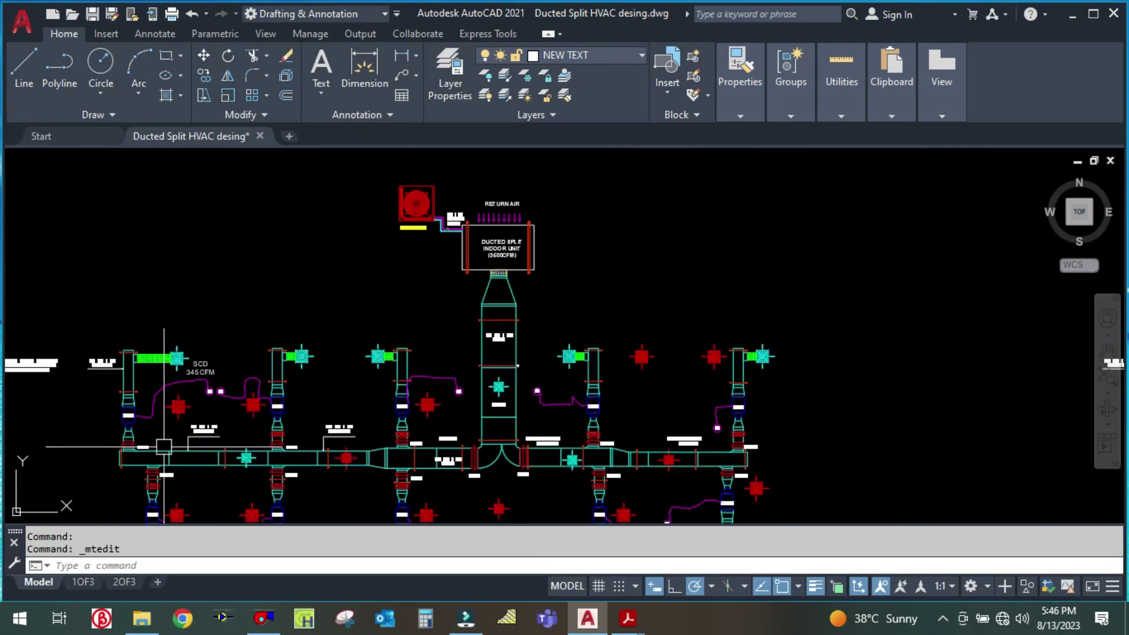
In the DuctSizer, set the velocity to 800 fpm and the first duct dimension to 18 in
click(263, 617)
text(800)
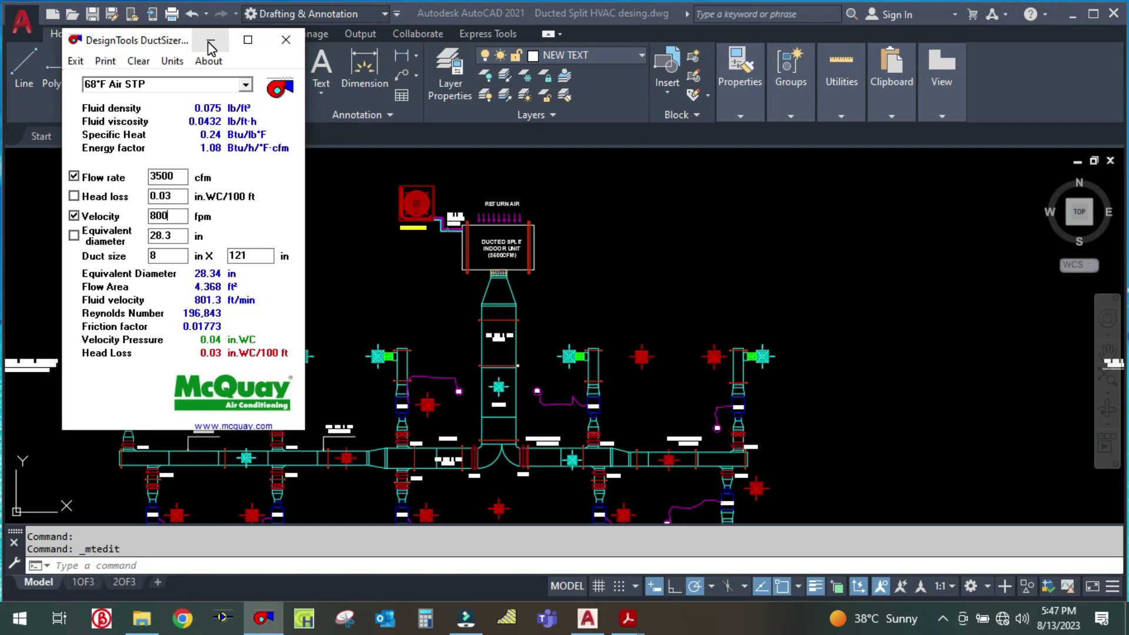
click(167, 256)
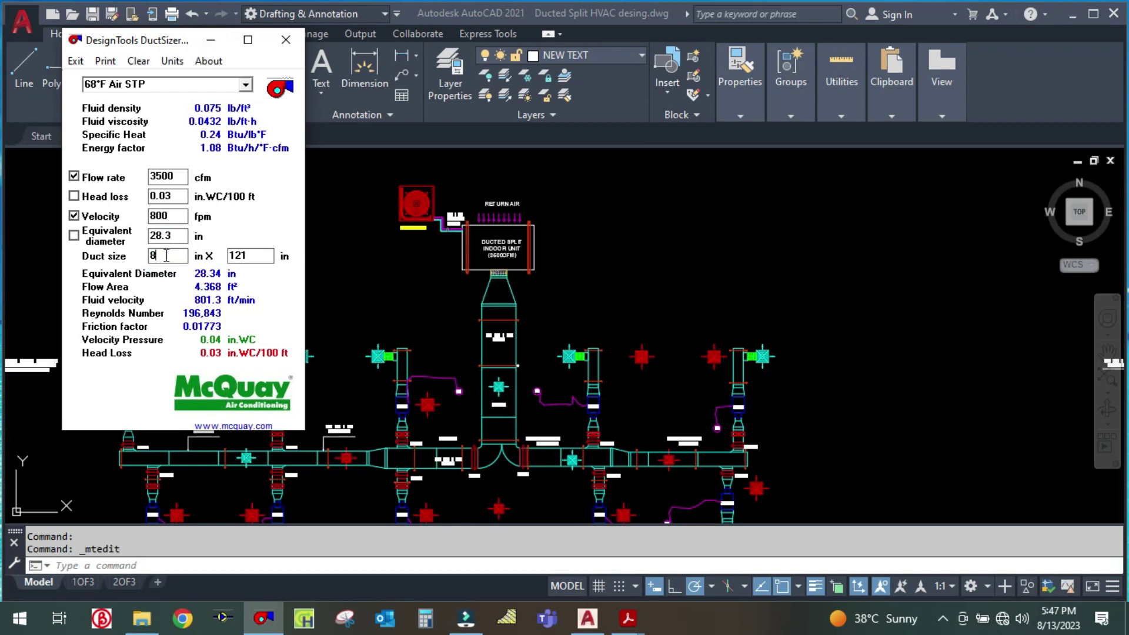
text(18)
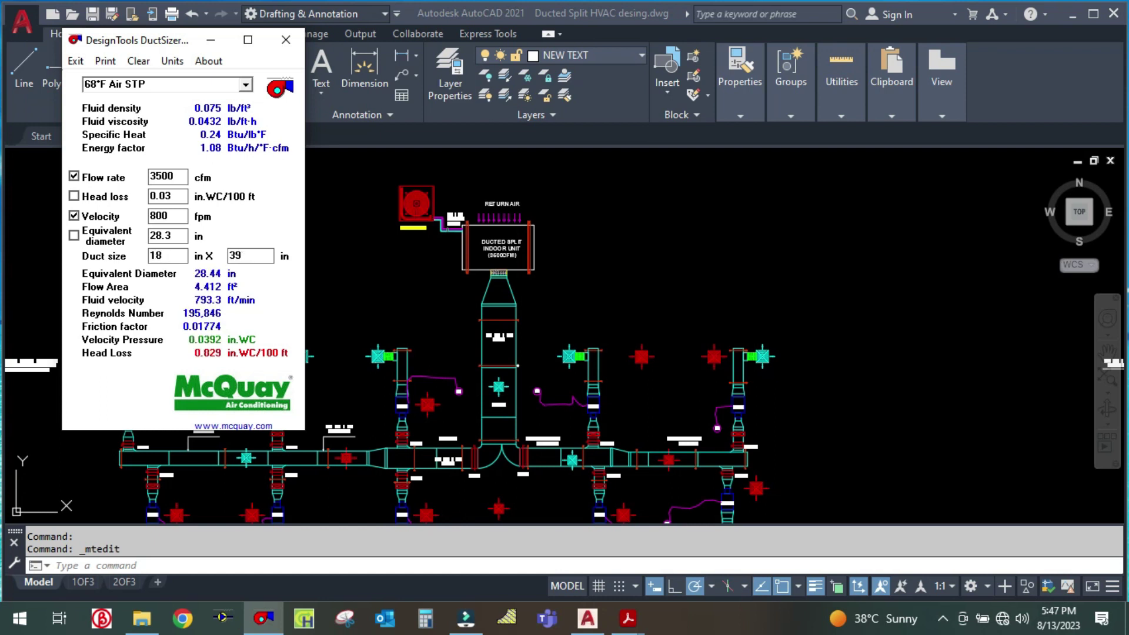
Try 22 in and 25 in as the first duct dimension and check the main supply duct's size label in the drawing
key(BackSpace)
key(BackSpace)
text(22)
key(BackSpace)
key(BackSpace)
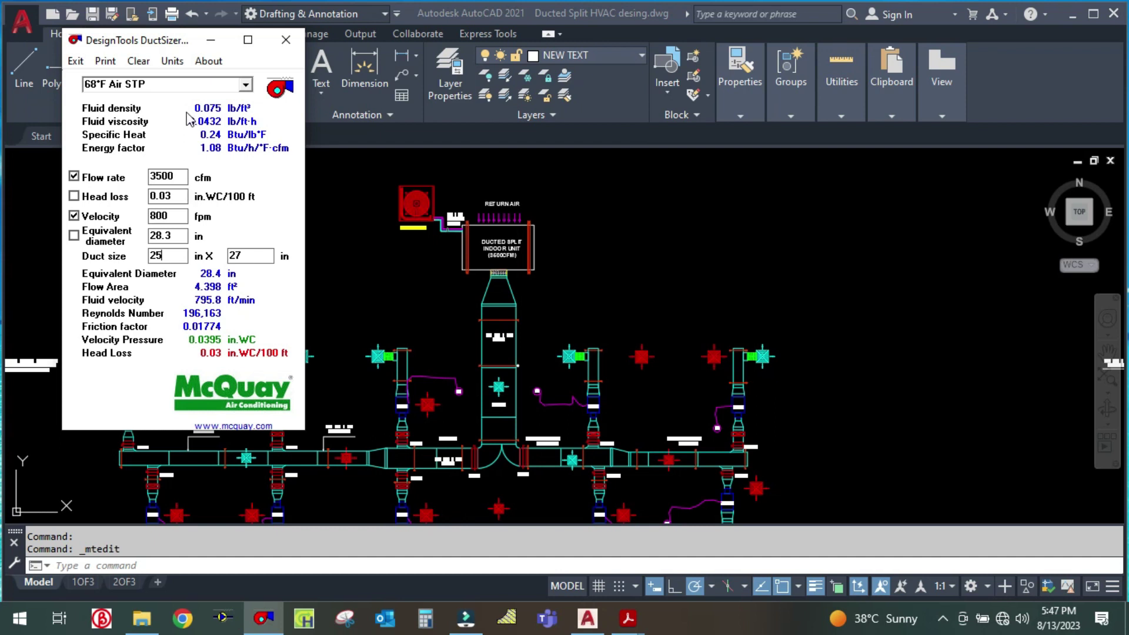
click(210, 40)
scroll(633, 305, down, 5)
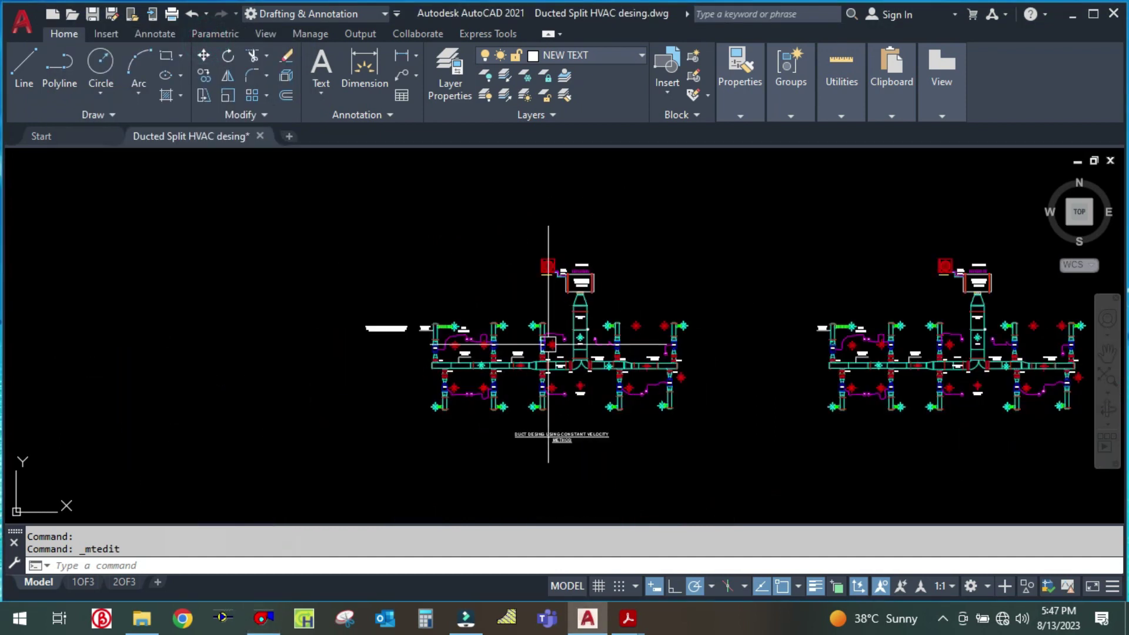
scroll(548, 344, up, 8)
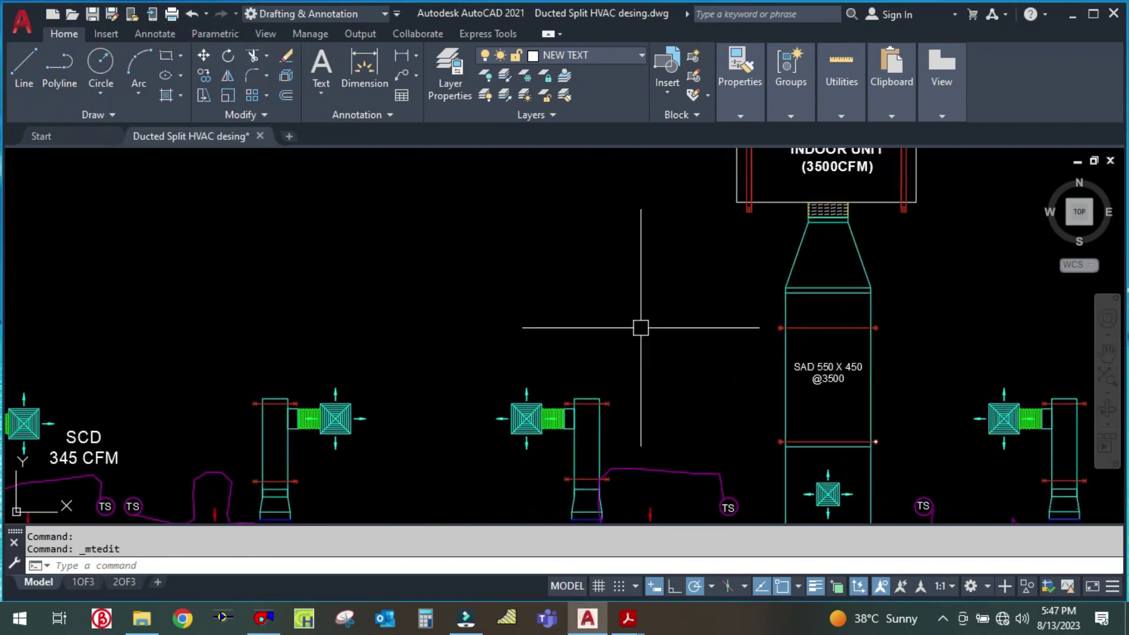
Bring up the DuctSizer and Calculator side by side and compute 26 ÷ 25 and 26 × 25
click(263, 618)
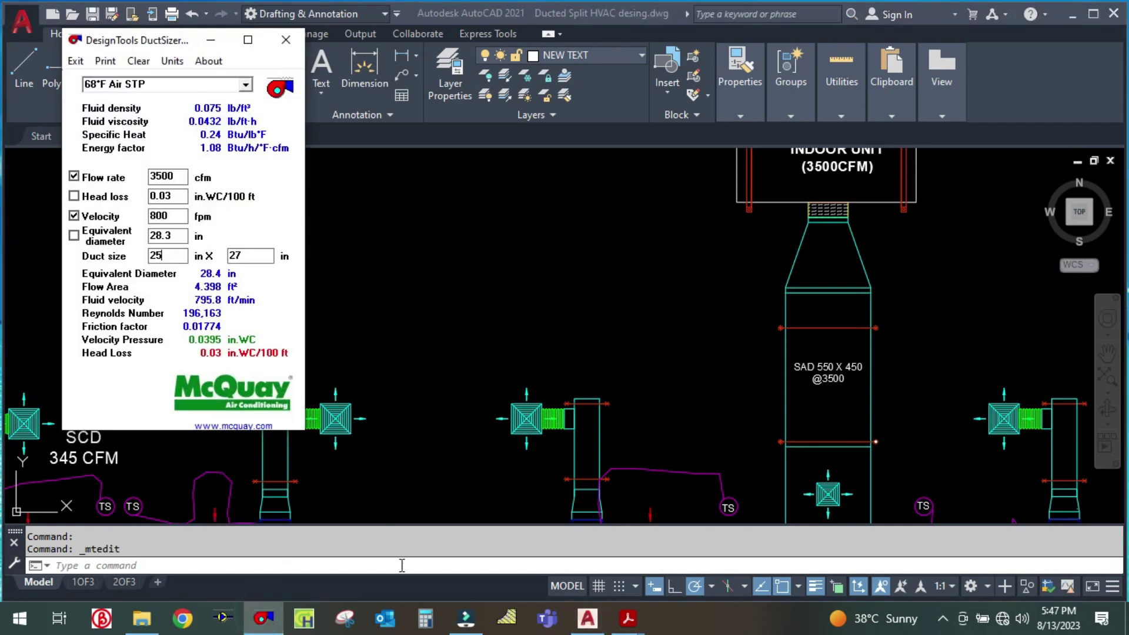
click(426, 618)
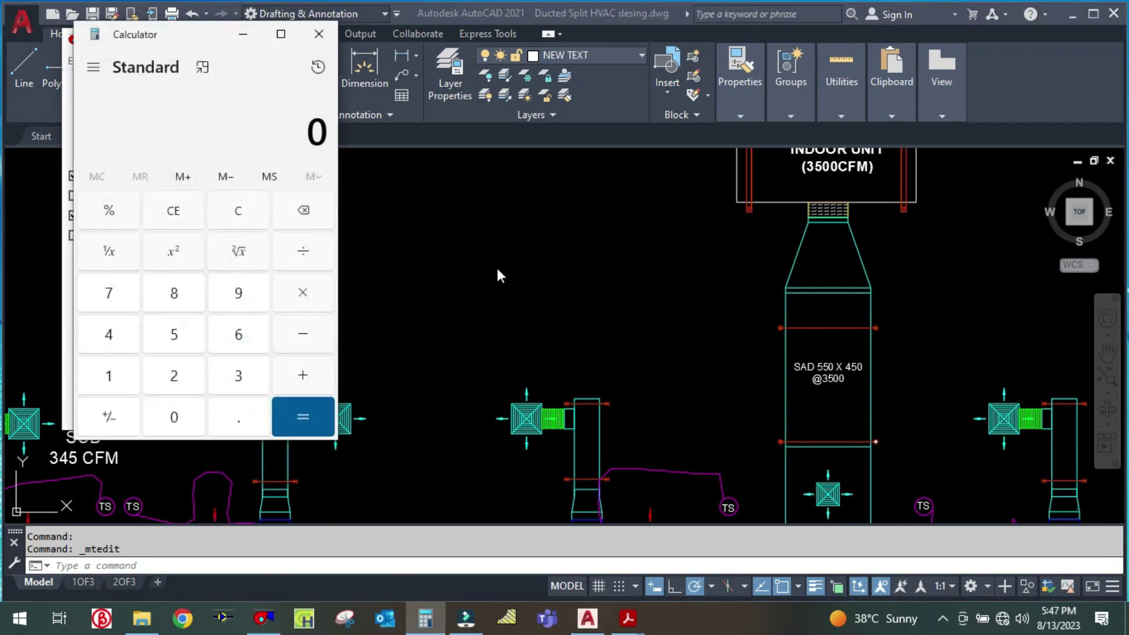
drag(217, 42, 572, 71)
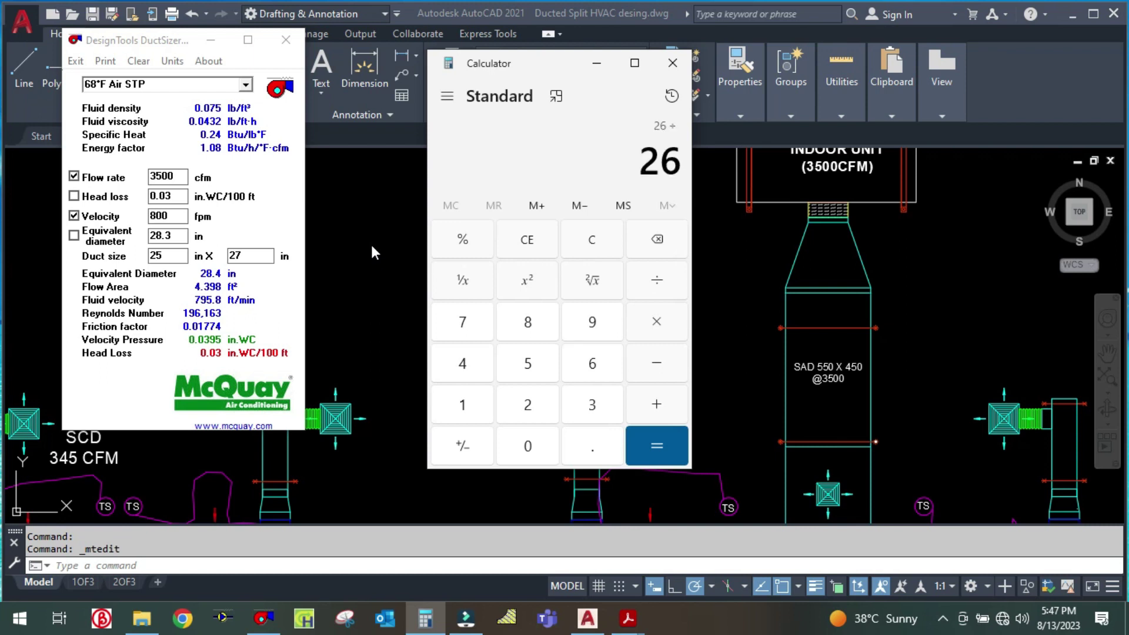
text(25)
key(Return)
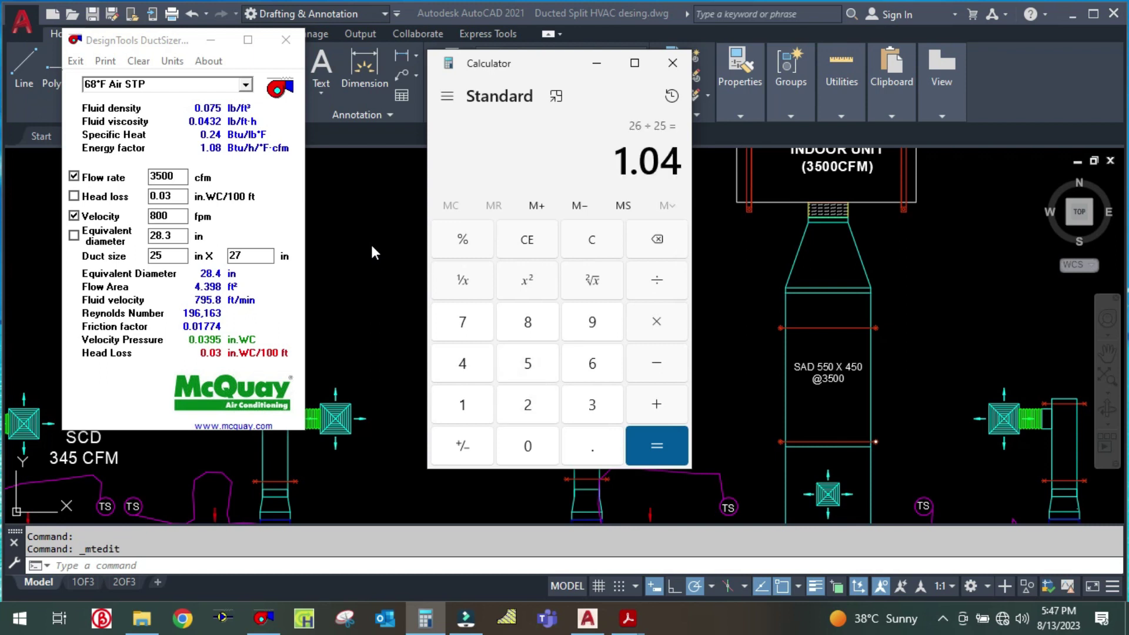
click(600, 230)
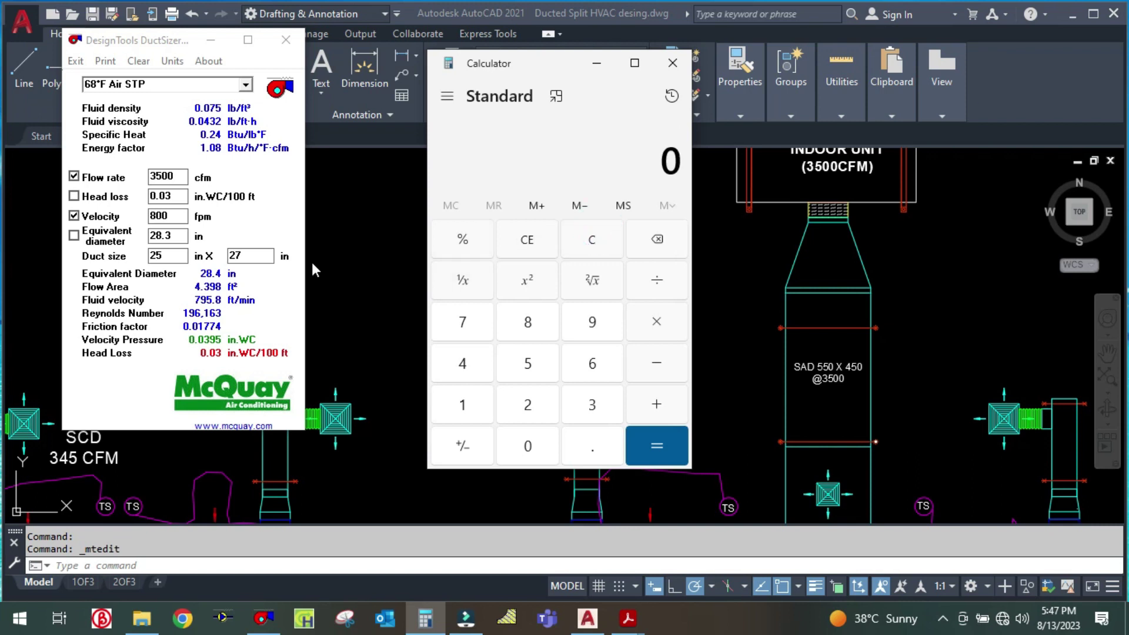
text(26*25)
key(Return)
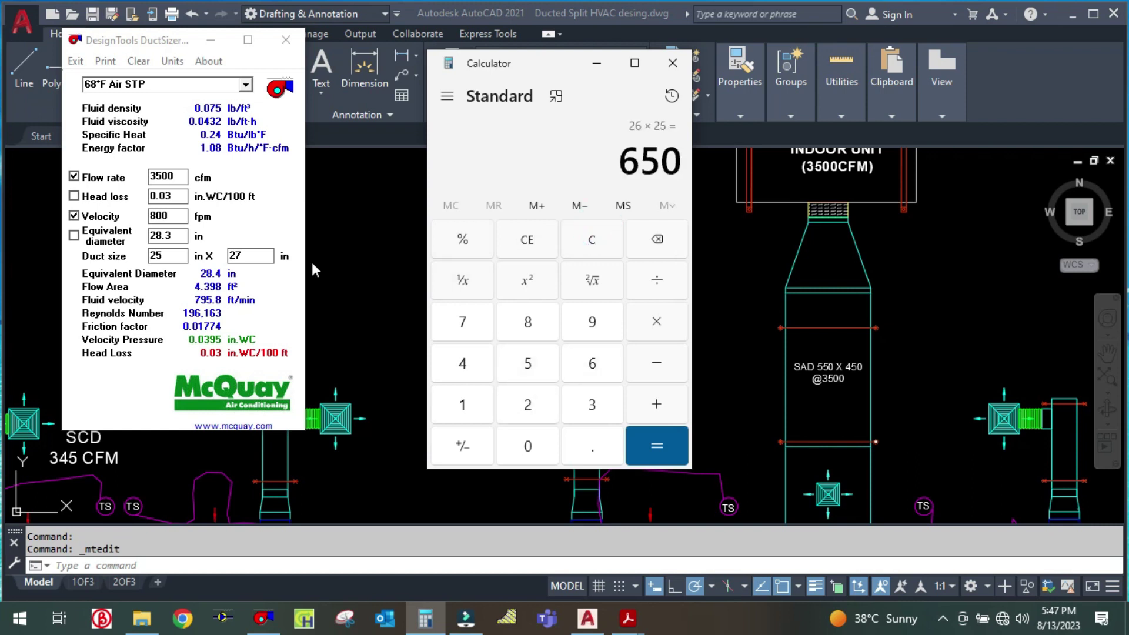
Compute 22 × 25 and 450 ÷ 25 to convert the main duct's side dimensions between inches and millimetres
click(595, 242)
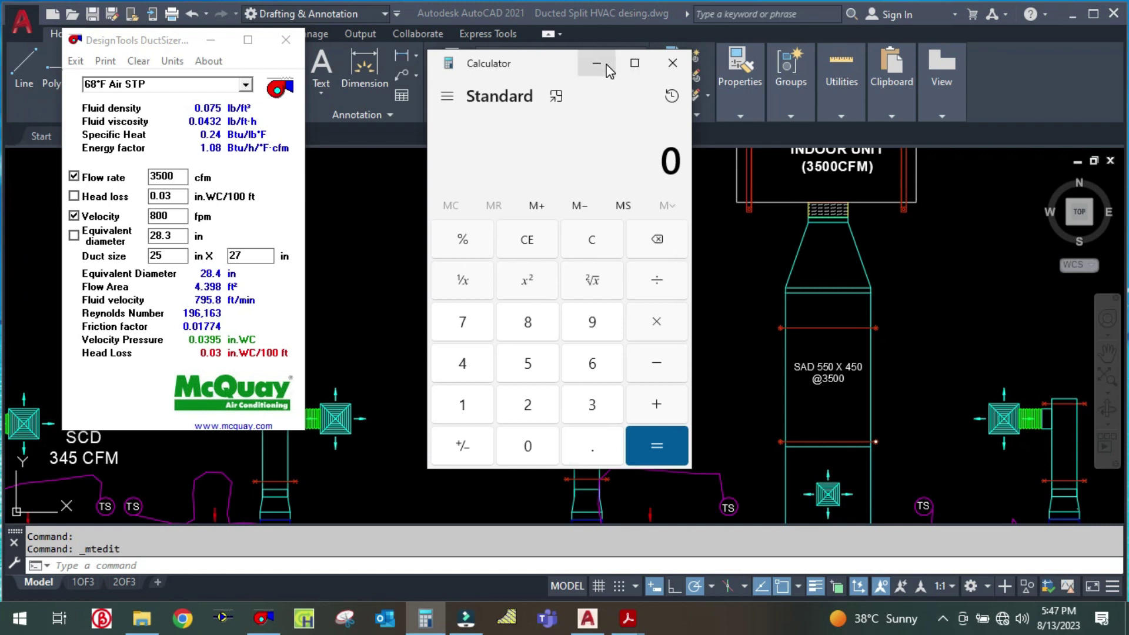
text(22)
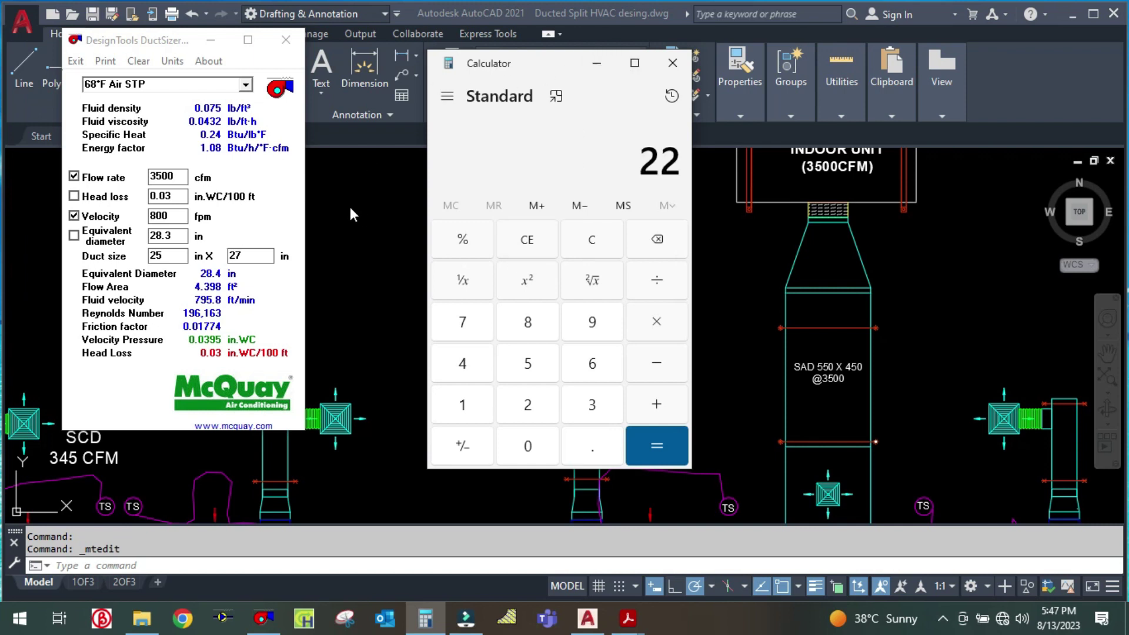
text( × 25)
key(Return)
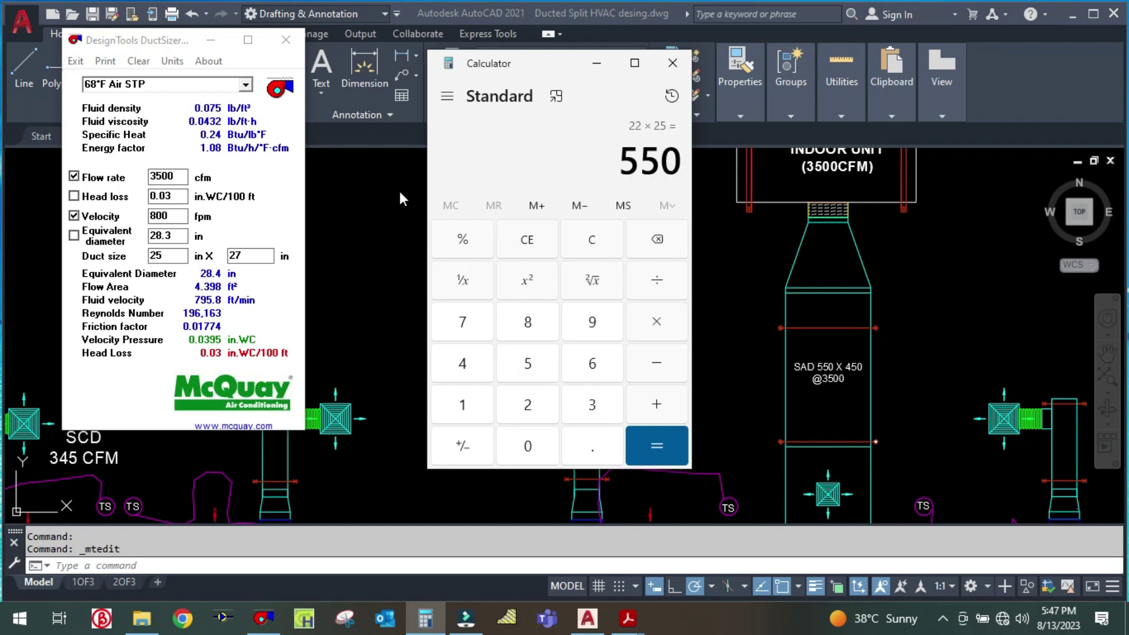
click(580, 239)
text(450 ÷ 25)
key(Return)
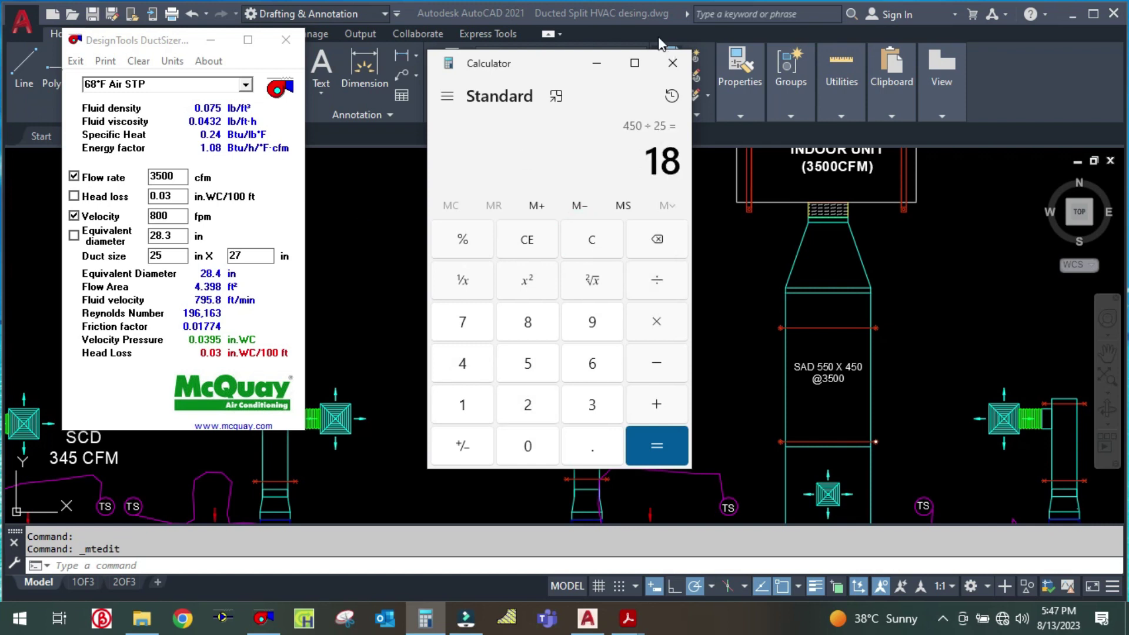
click(596, 63)
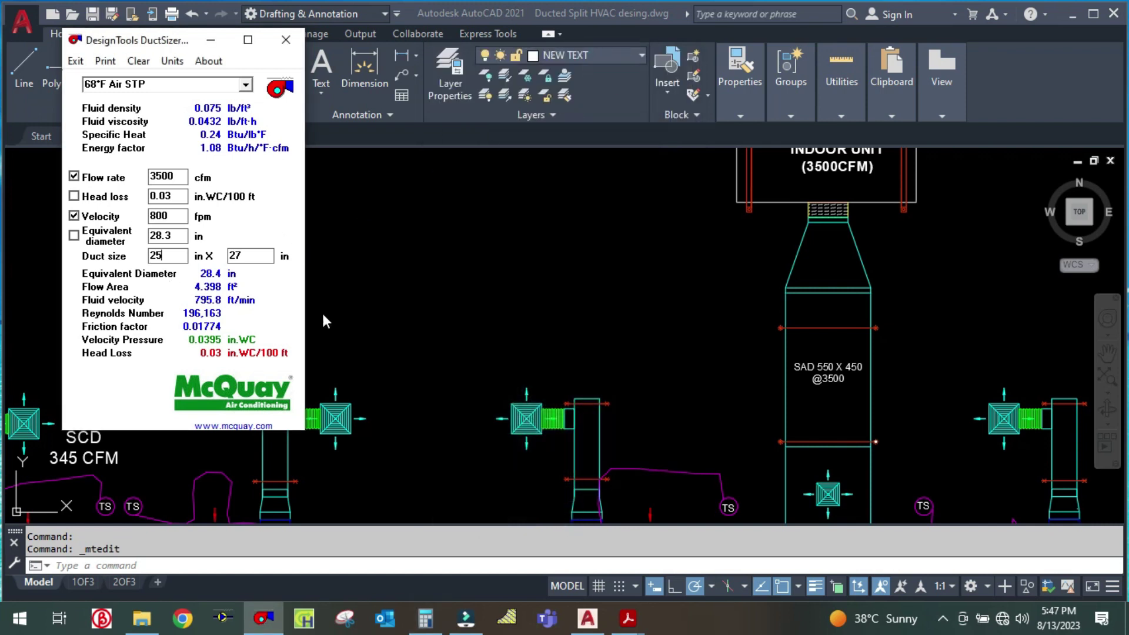
Set the first duct dimension in the DuctSizer to 18 in and return to the duct layout drawing
key(BackSpace)
key(BackSpace)
text(18)
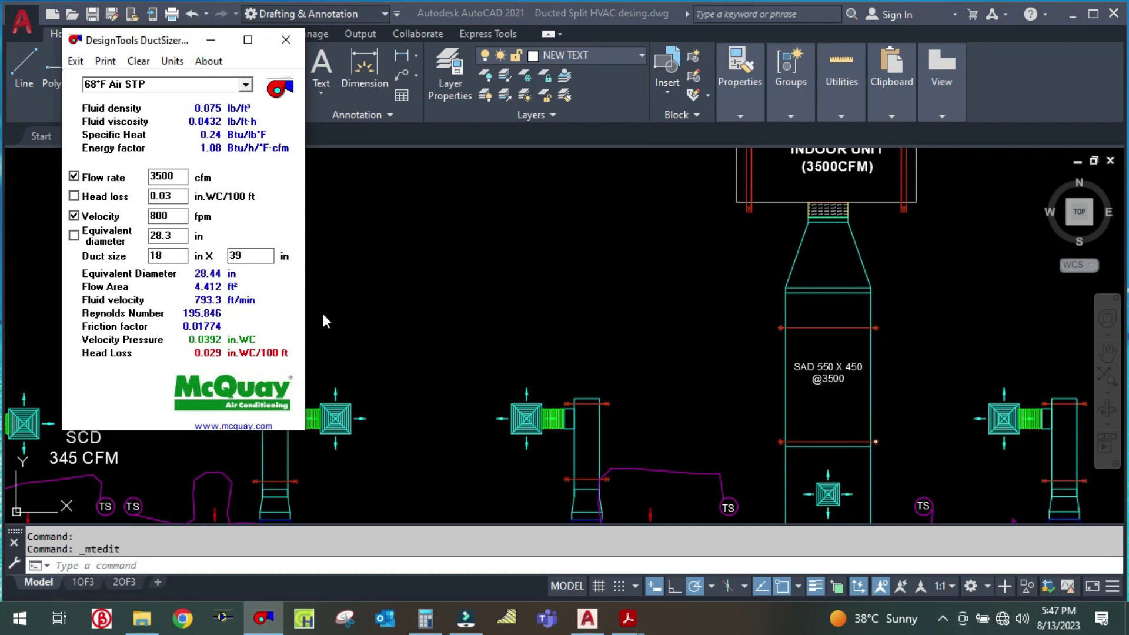
click(211, 40)
scroll(647, 344, down, 5)
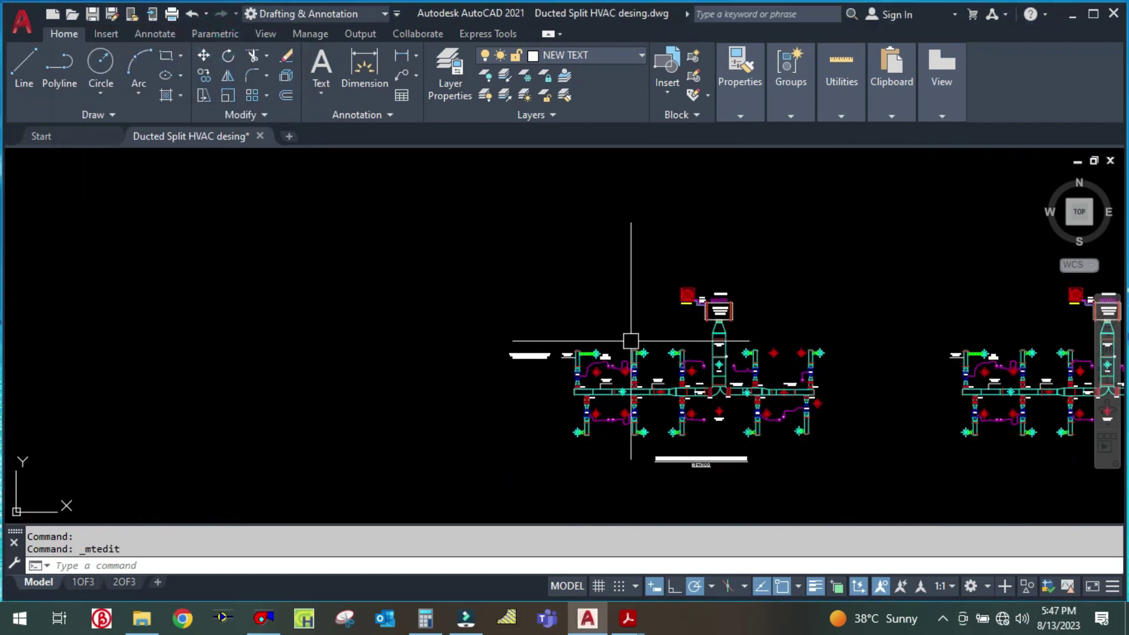
Add the line "HEIGHT - 18" (450MM)" below the branch duct velocity in the design notes text
scroll(547, 364, up, 8)
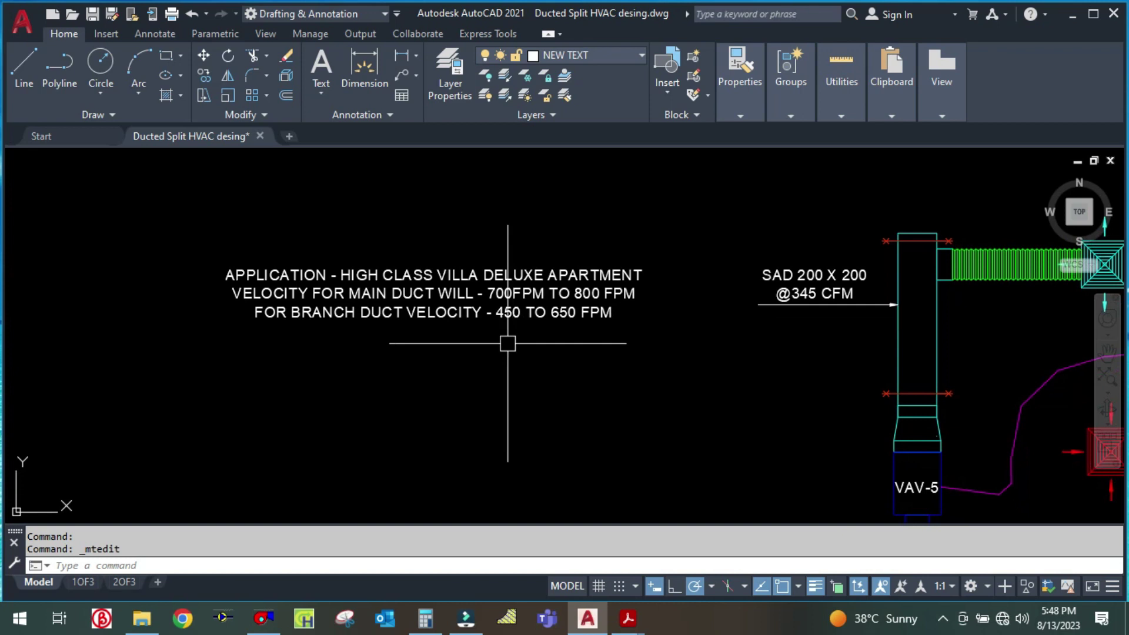
double_click(529, 310)
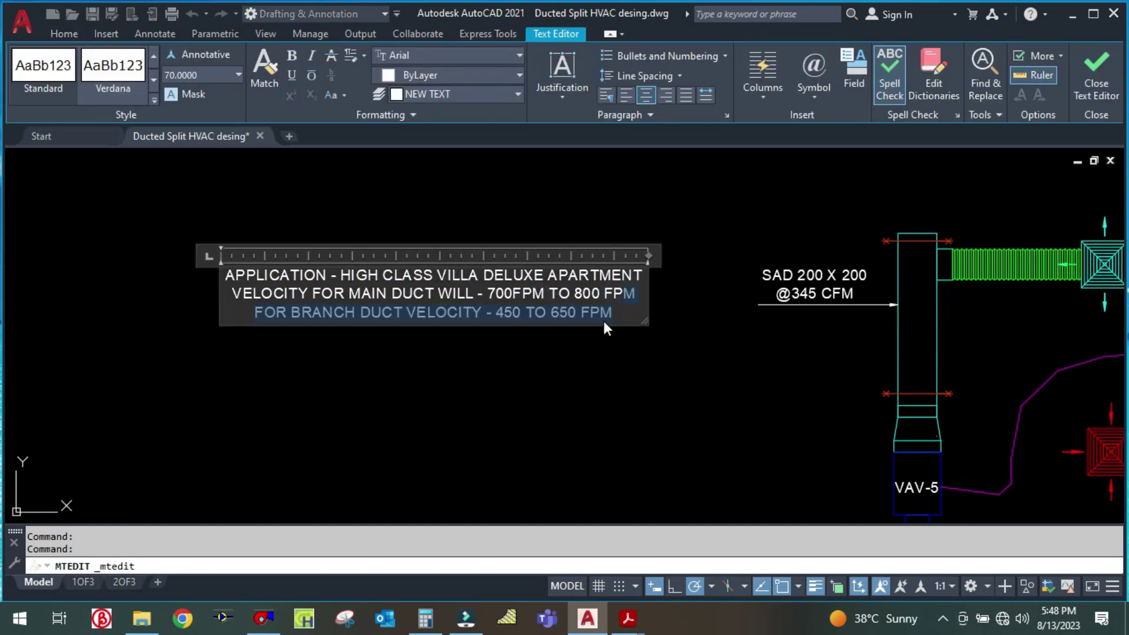
click(611, 312)
key(Return)
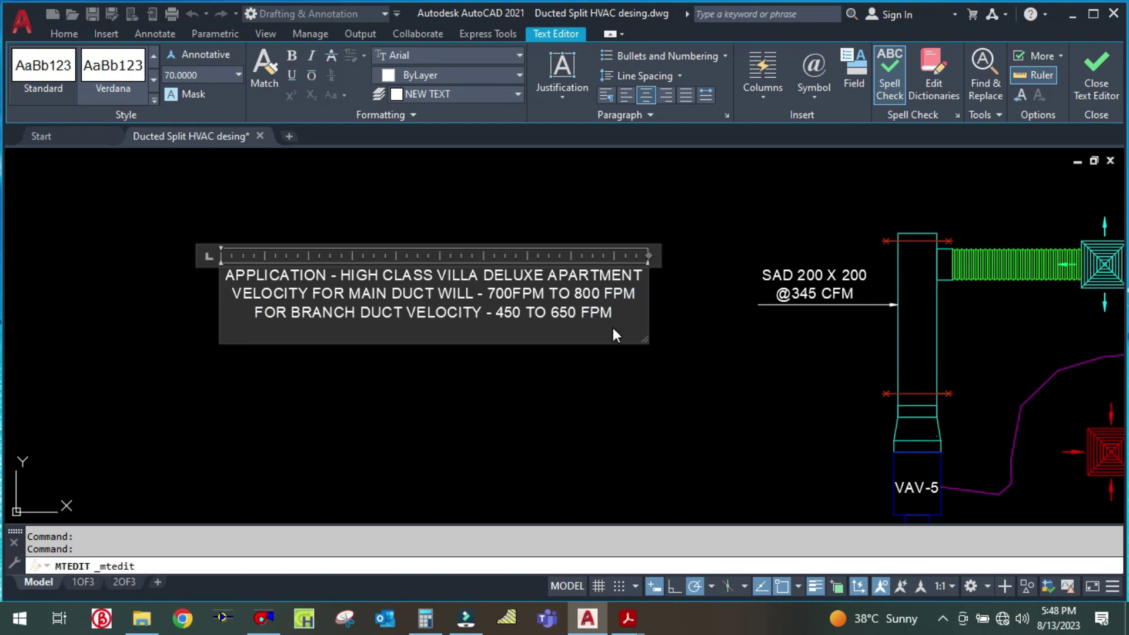
text(HEIGHT - 18" )
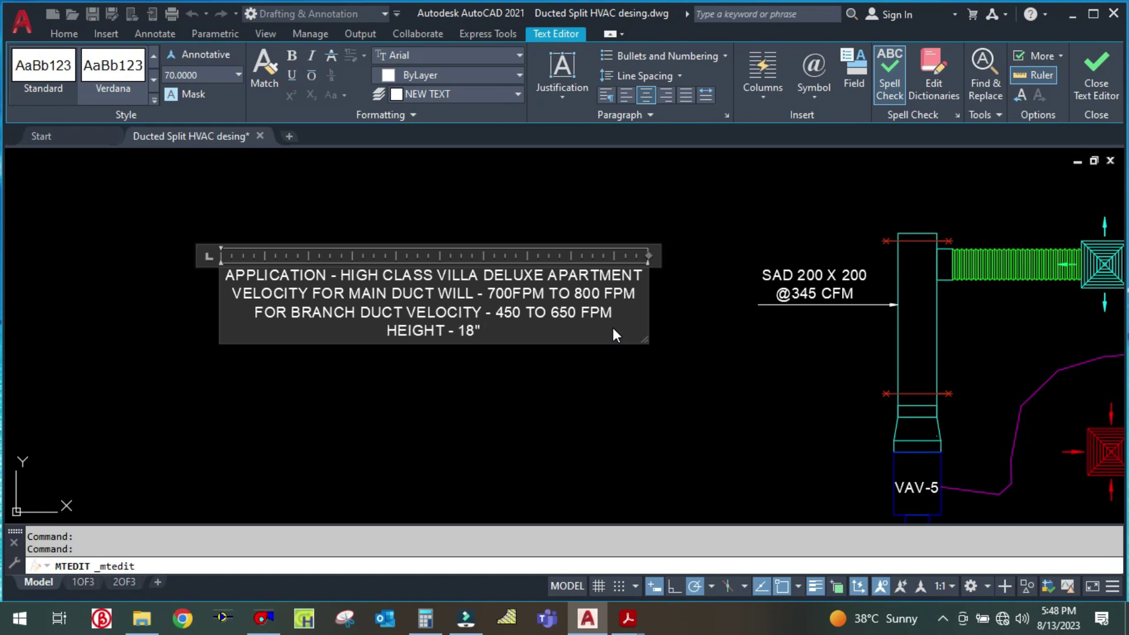
text(()
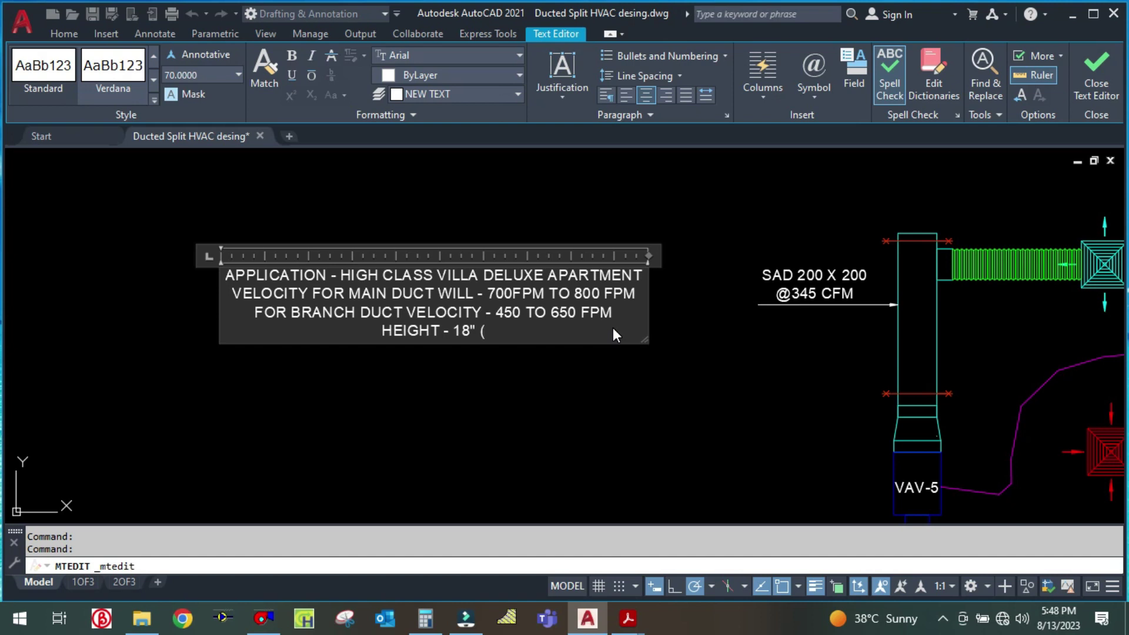
text(450MM))
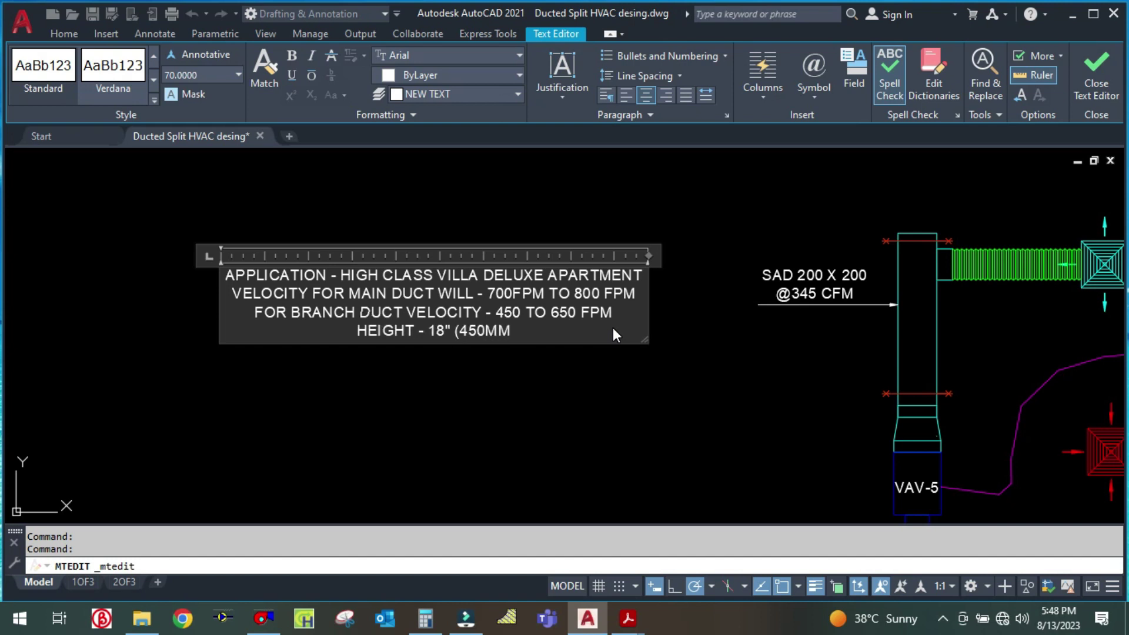
click(639, 467)
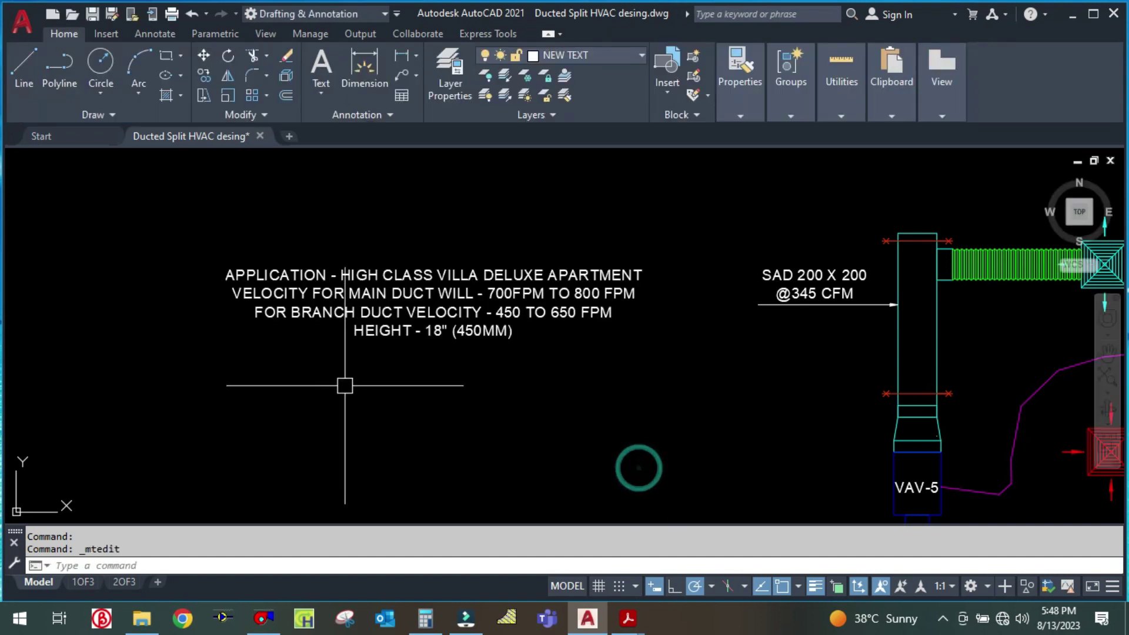
Check the DuctSizer's duct dimensions for 3500 cfm against the main supply duct's label in the drawing
scroll(343, 386, down, 3)
scroll(842, 387, down, 3)
scroll(877, 272, up, 5)
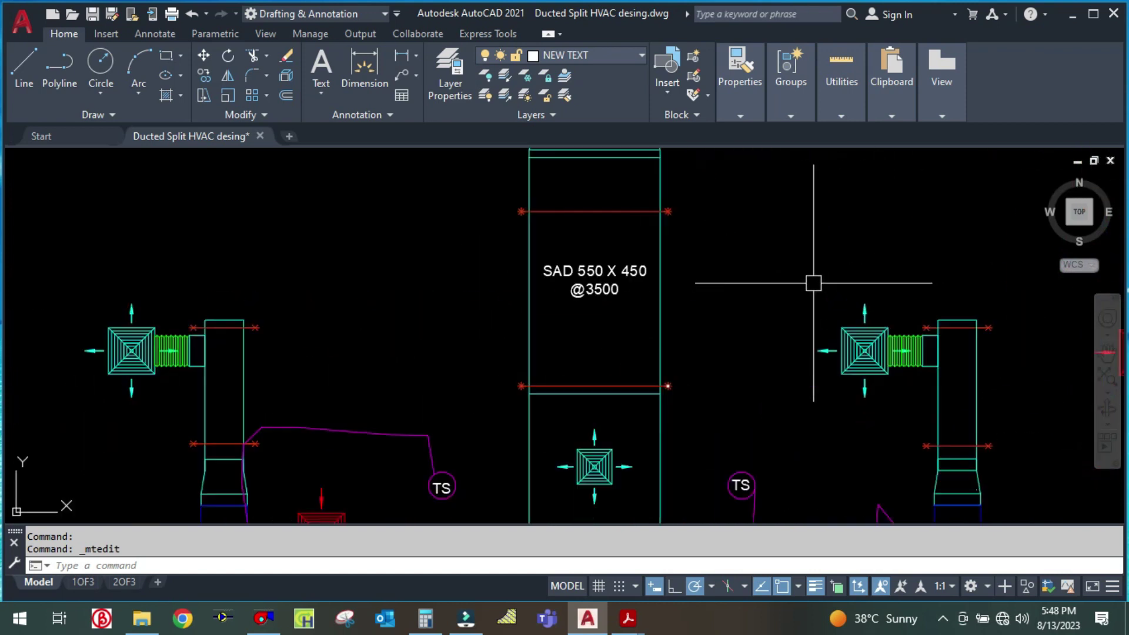
scroll(721, 311, down, 2)
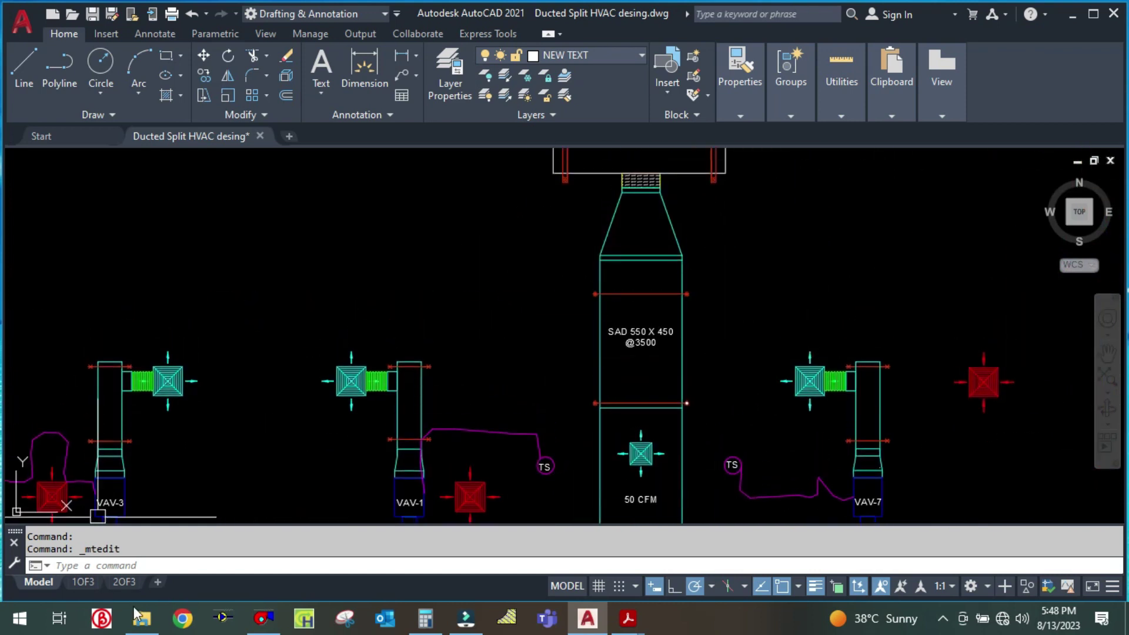
click(259, 629)
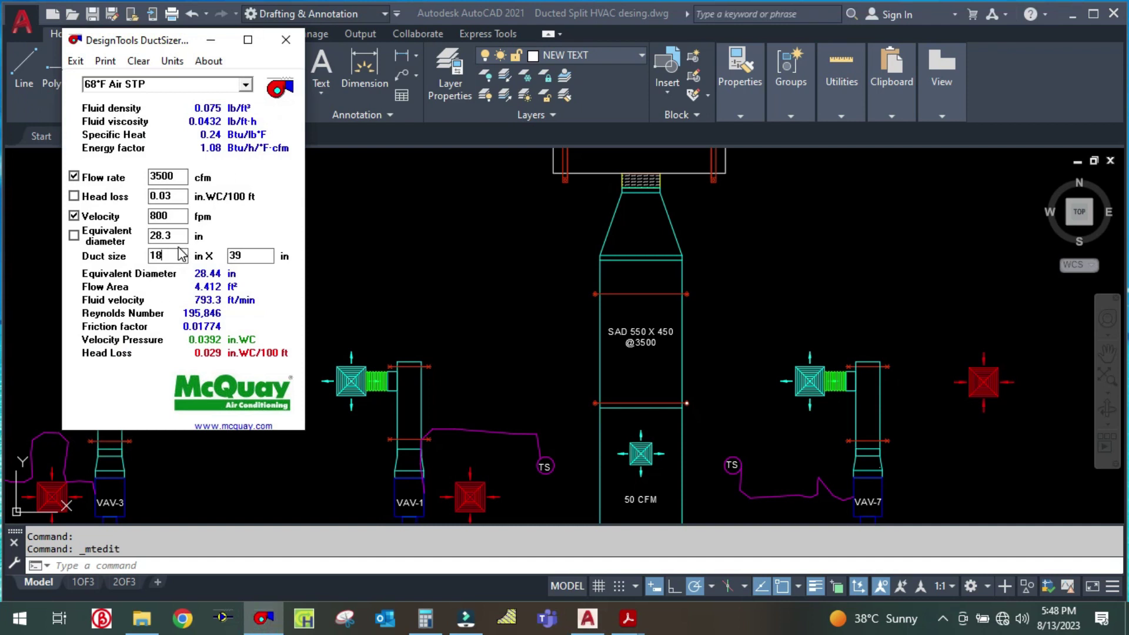
double_click(156, 255)
click(256, 254)
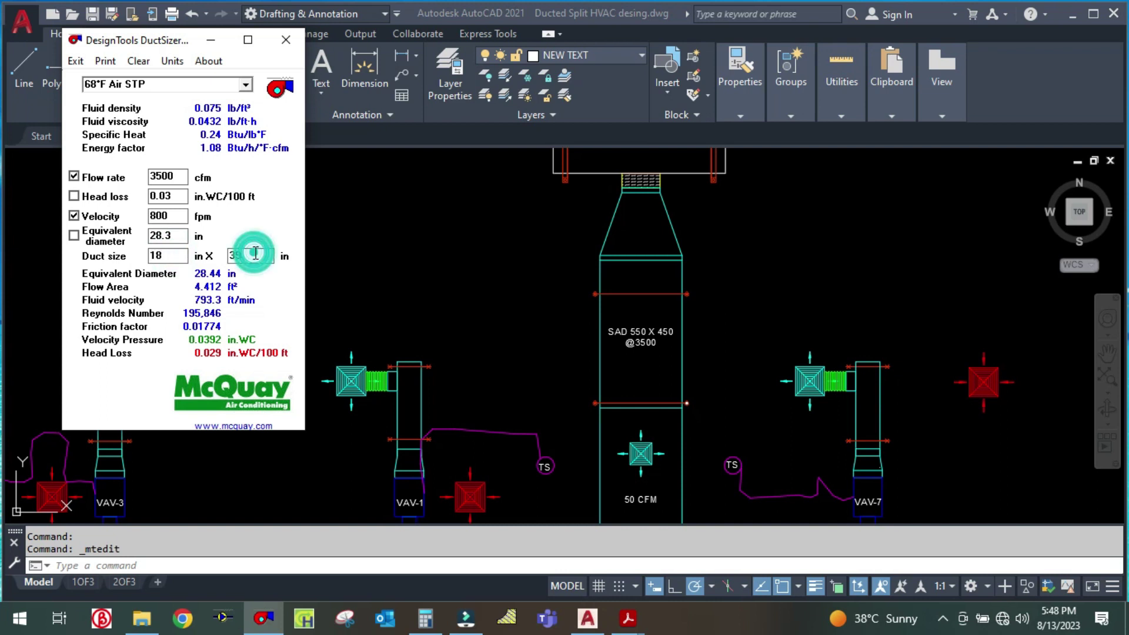
click(213, 40)
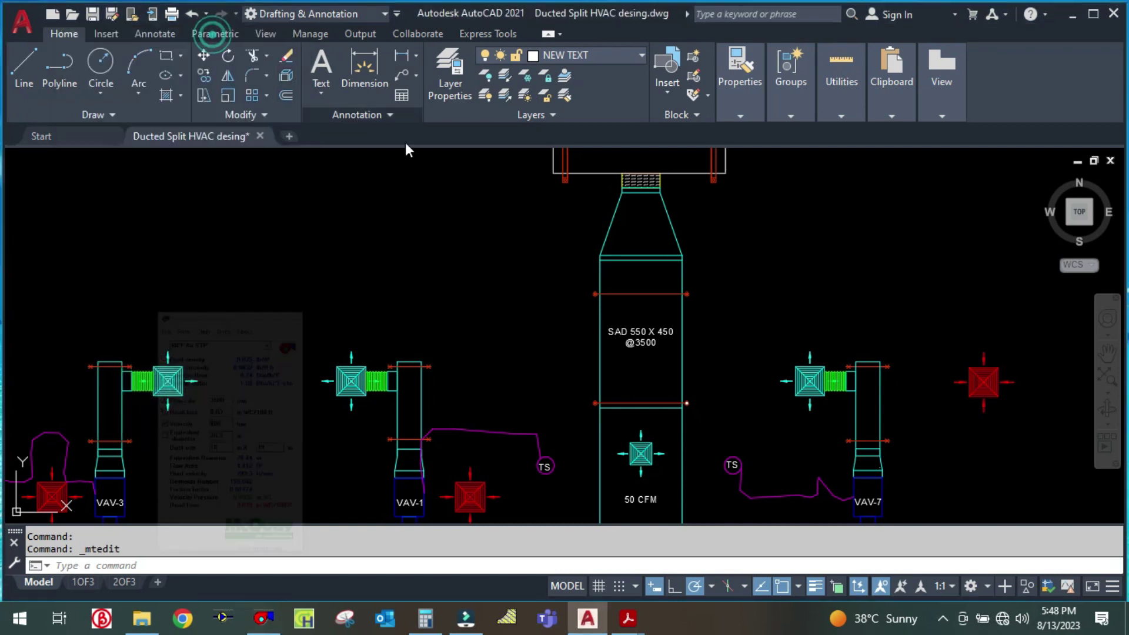
Change the size in the main supply duct's label to SAD 40" X 18"
scroll(618, 334, up, 2)
double_click(646, 334)
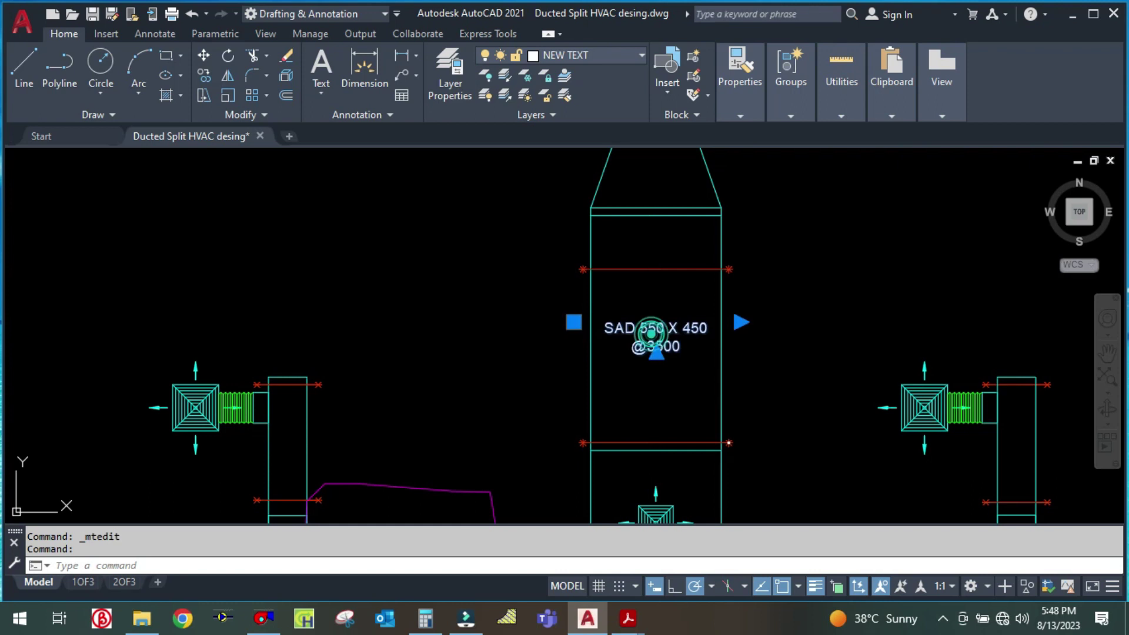
click(663, 324)
key(BackSpace)
key(BackSpace)
key(BackSpace)
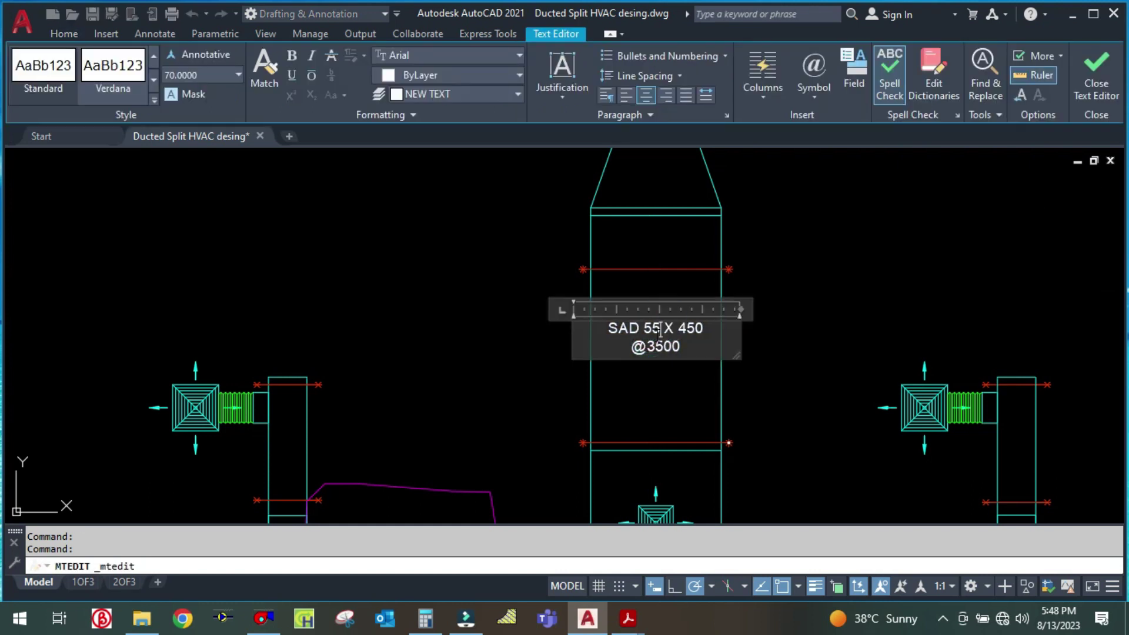
text(40")
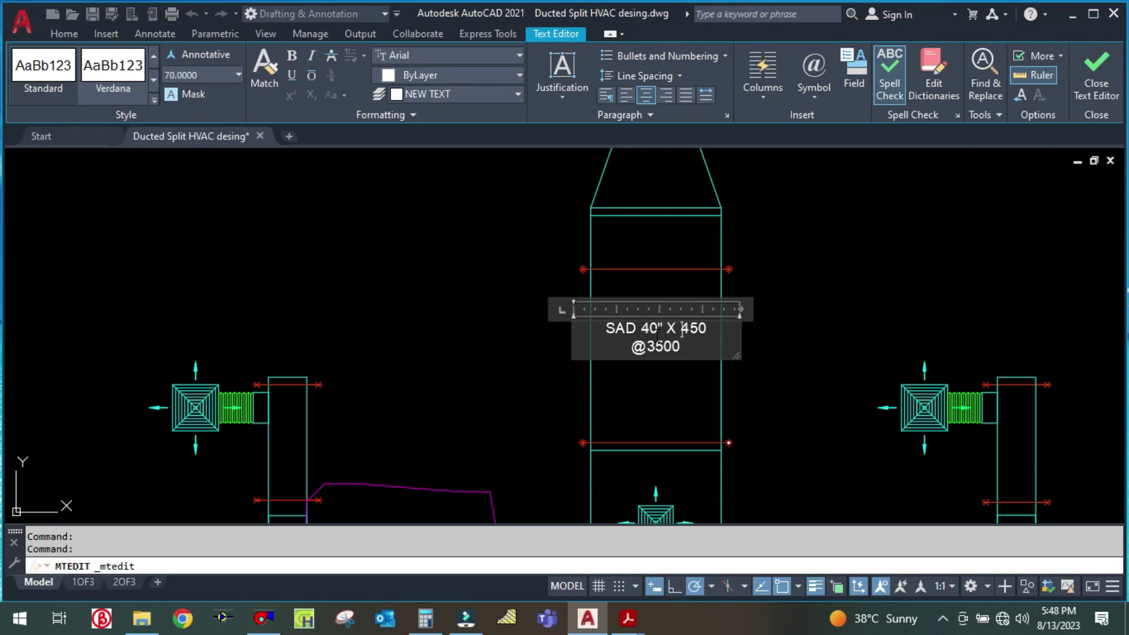
key(BackSpace)
key(BackSpace)
key(BackSpace)
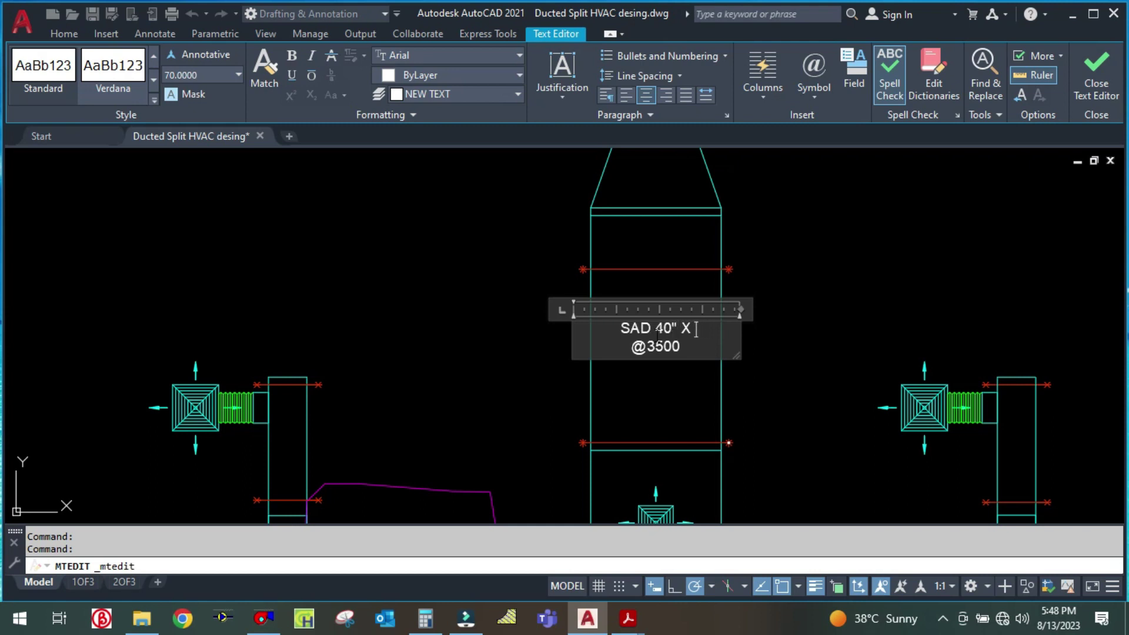
text(18")
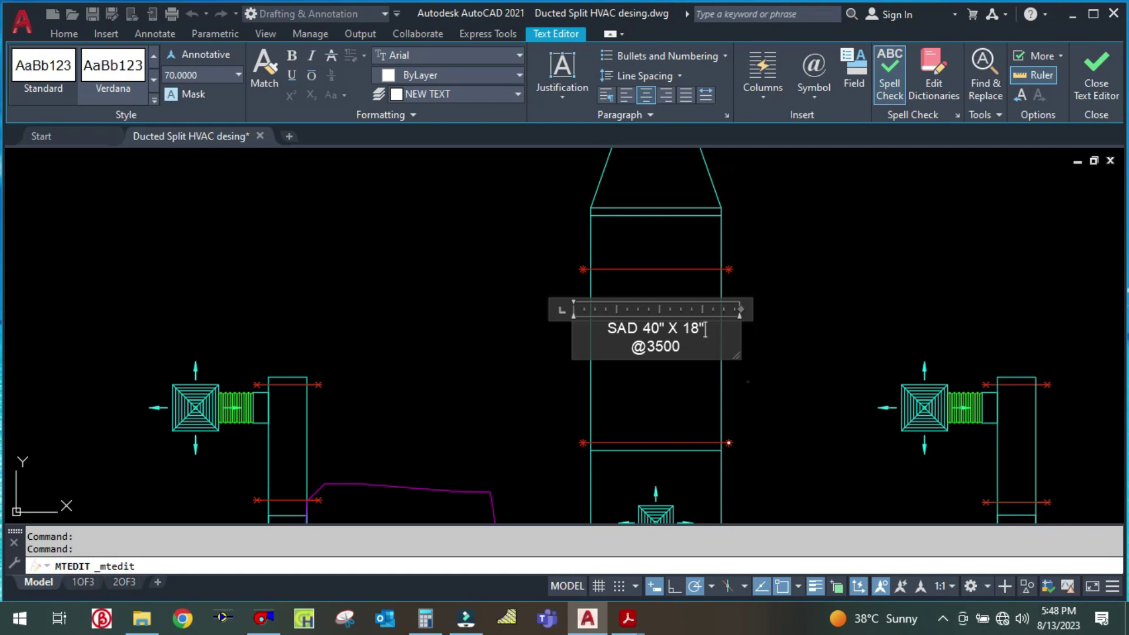
click(764, 390)
Set the DuctSizer flow rate to 2120 cfm for the duct section between VCD-3 and VCD-5
scroll(765, 383, down, 3)
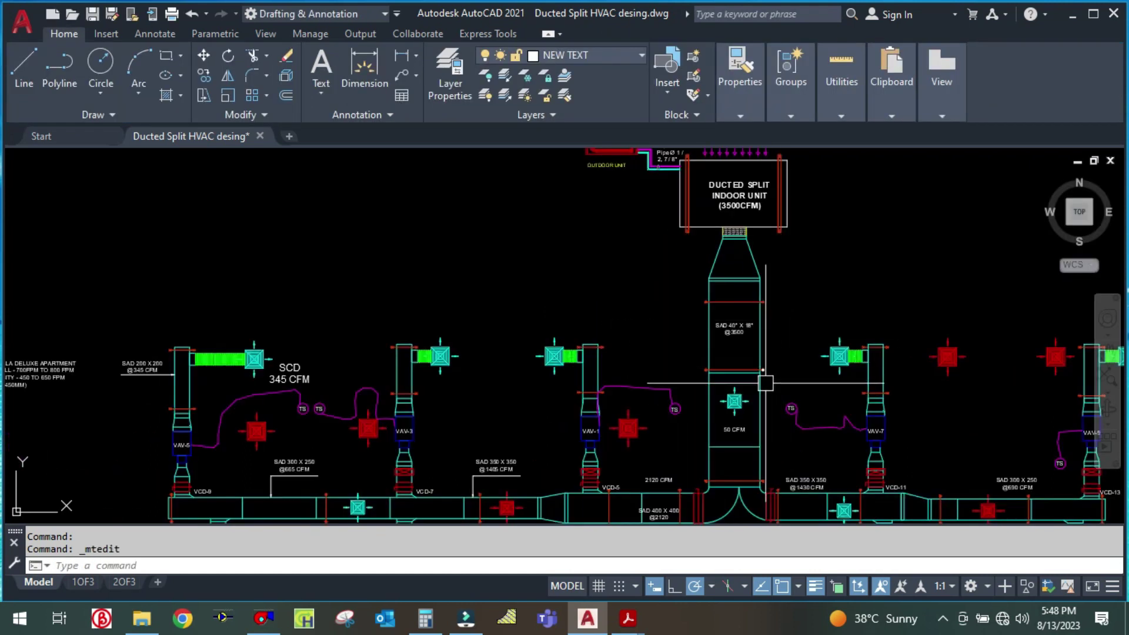
scroll(766, 383, down, 2)
scroll(650, 412, up, 5)
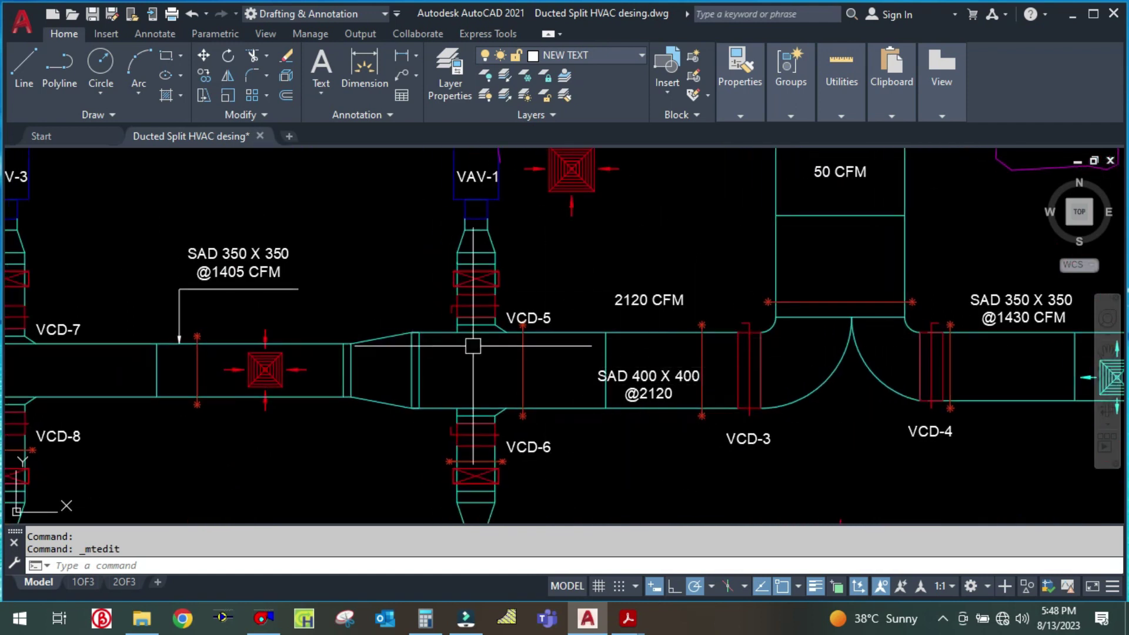
click(262, 618)
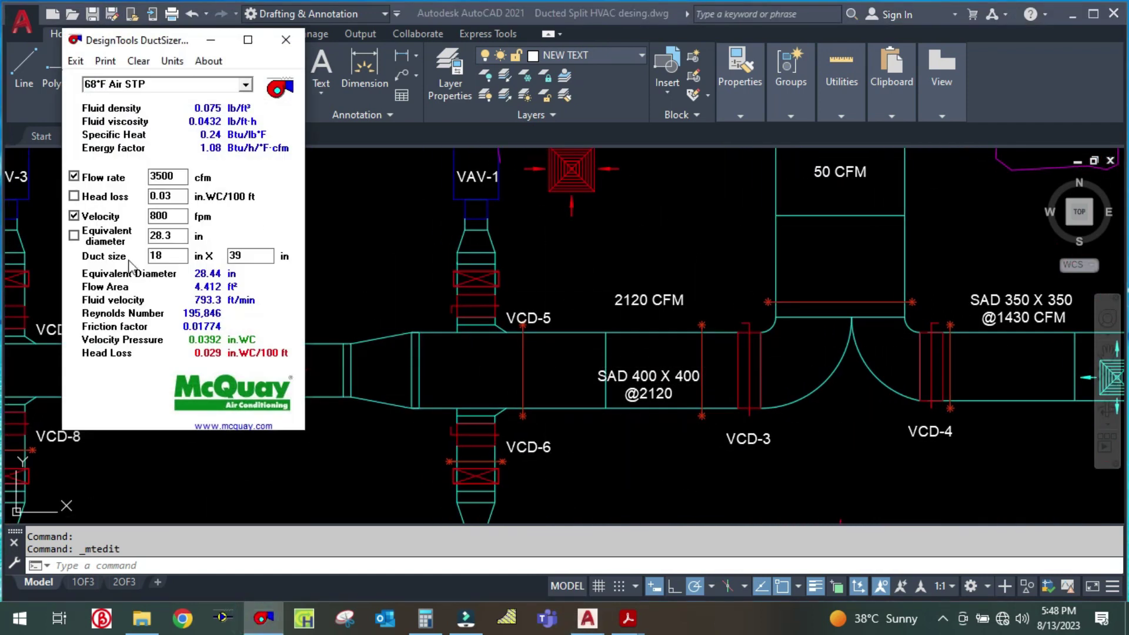
double_click(178, 173)
text(2120)
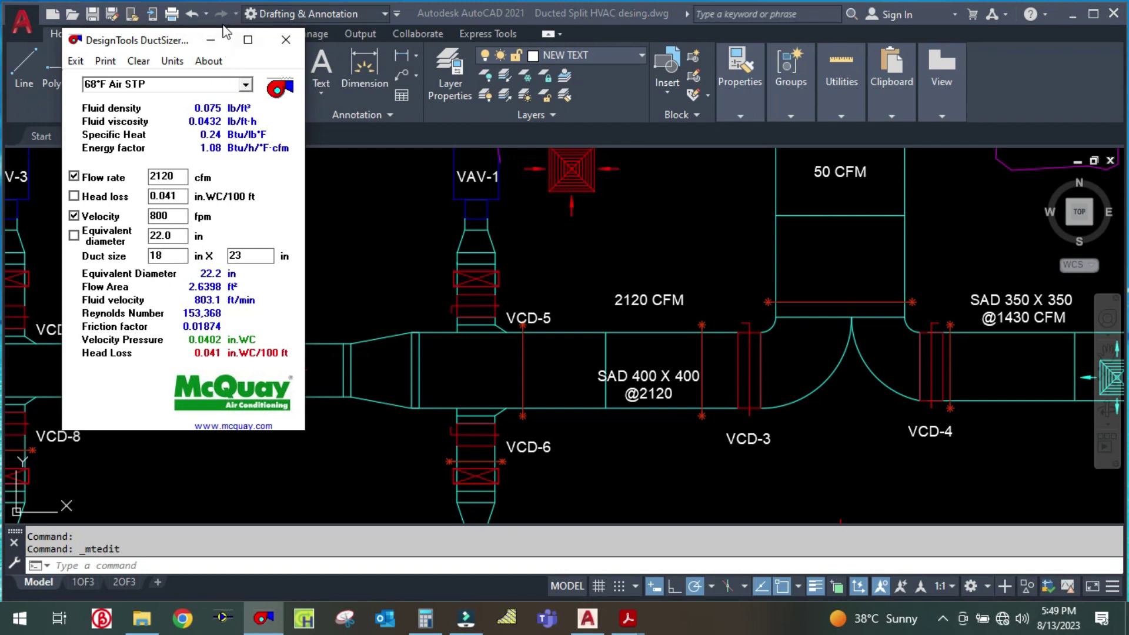
click(211, 39)
scroll(644, 409, up, 2)
click(647, 405)
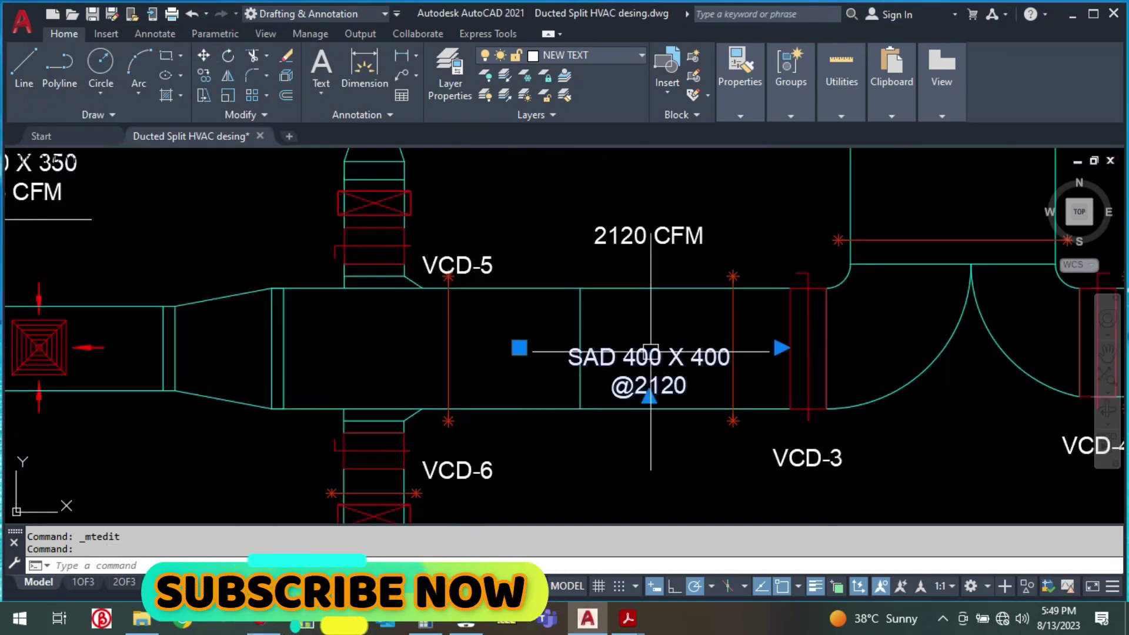
double_click(651, 356)
key(BackSpace)
key(BackSpace)
key(BackSpace)
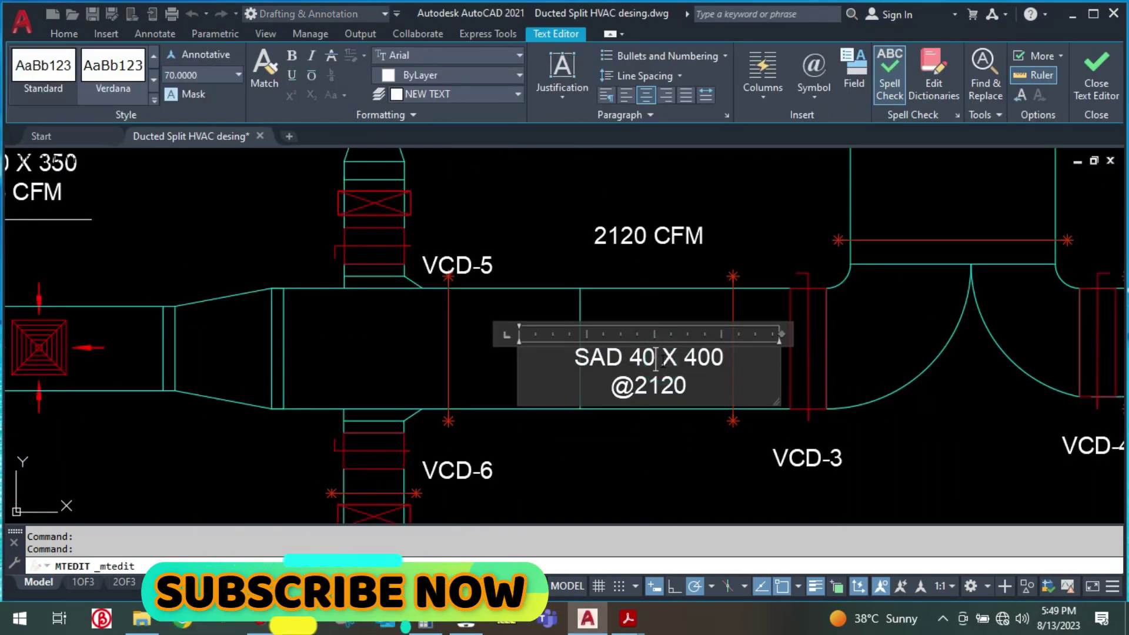
text(24")
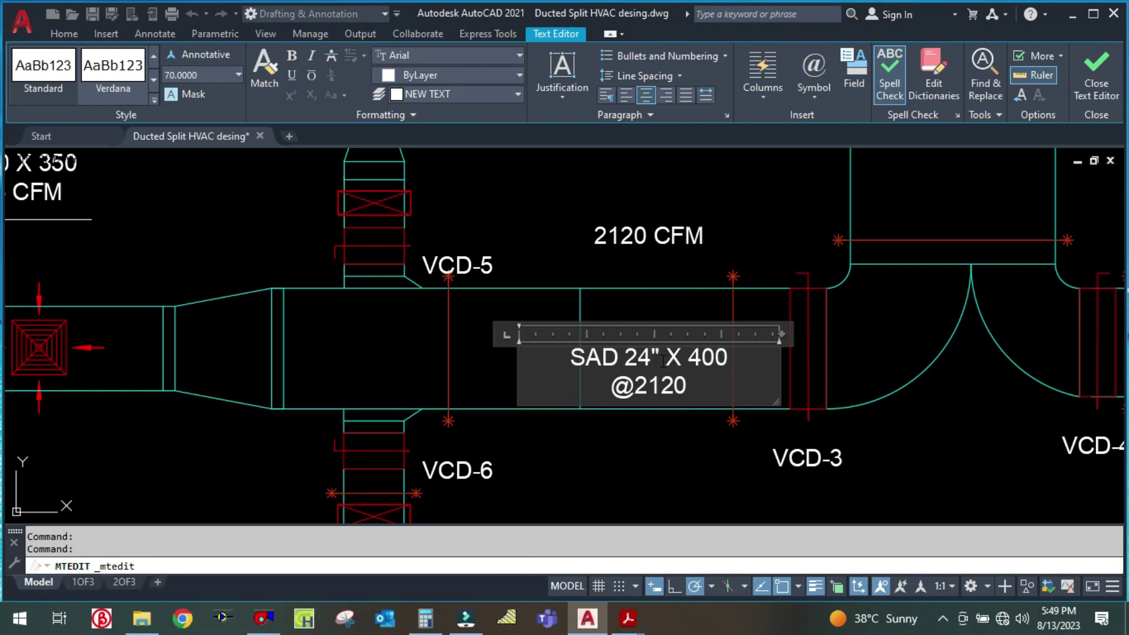
key(BackSpace)
key(BackSpace)
key(BackSpace)
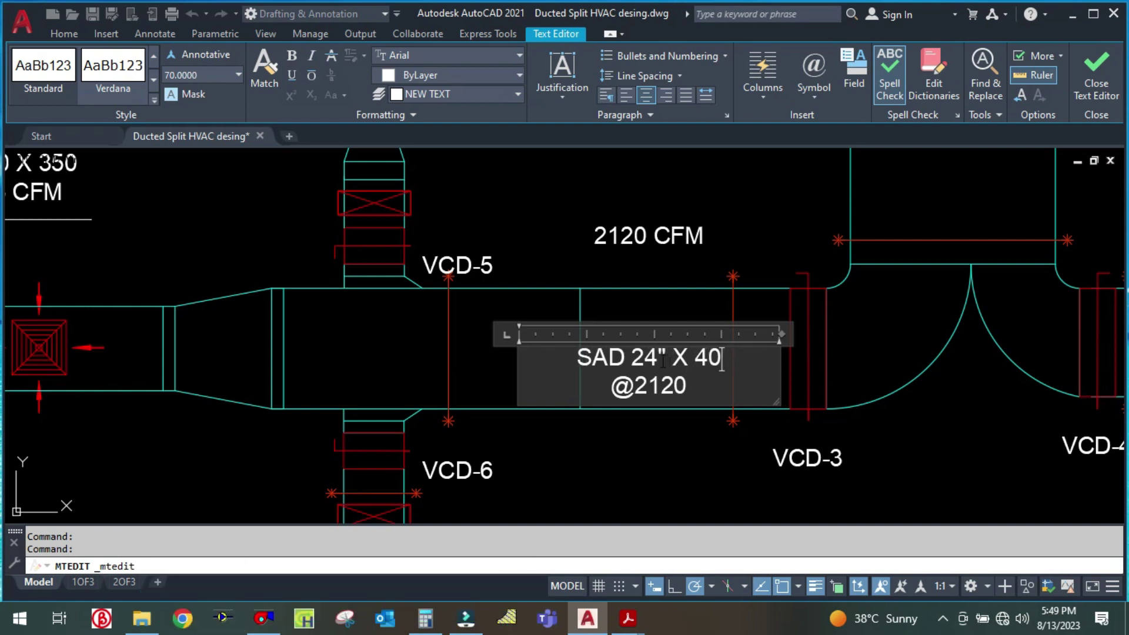
text(18")
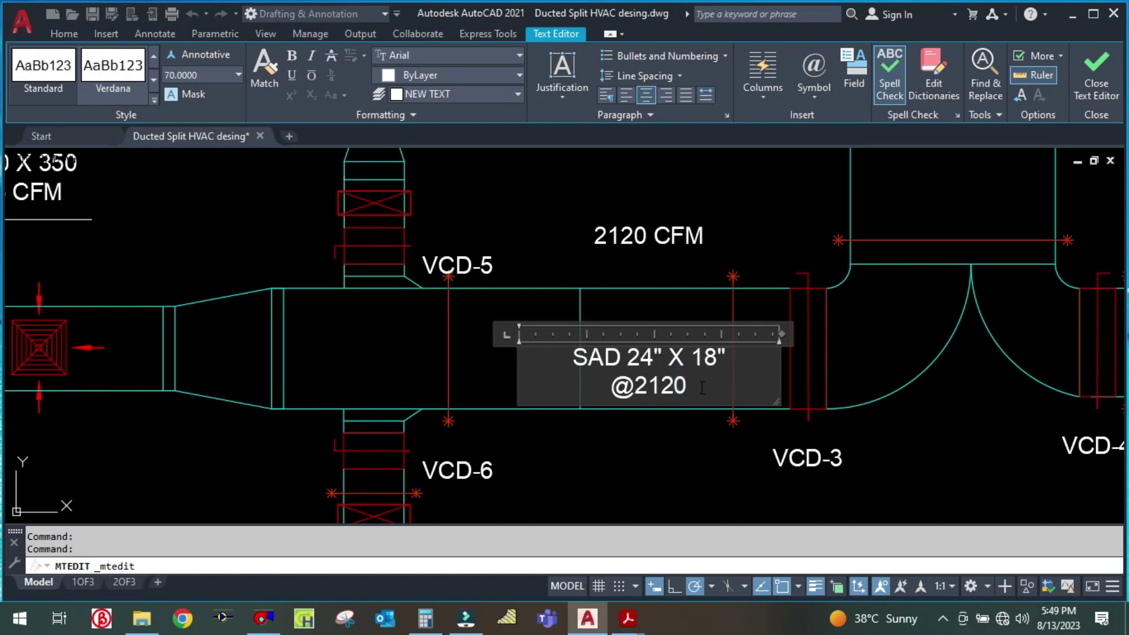
text(CFM)
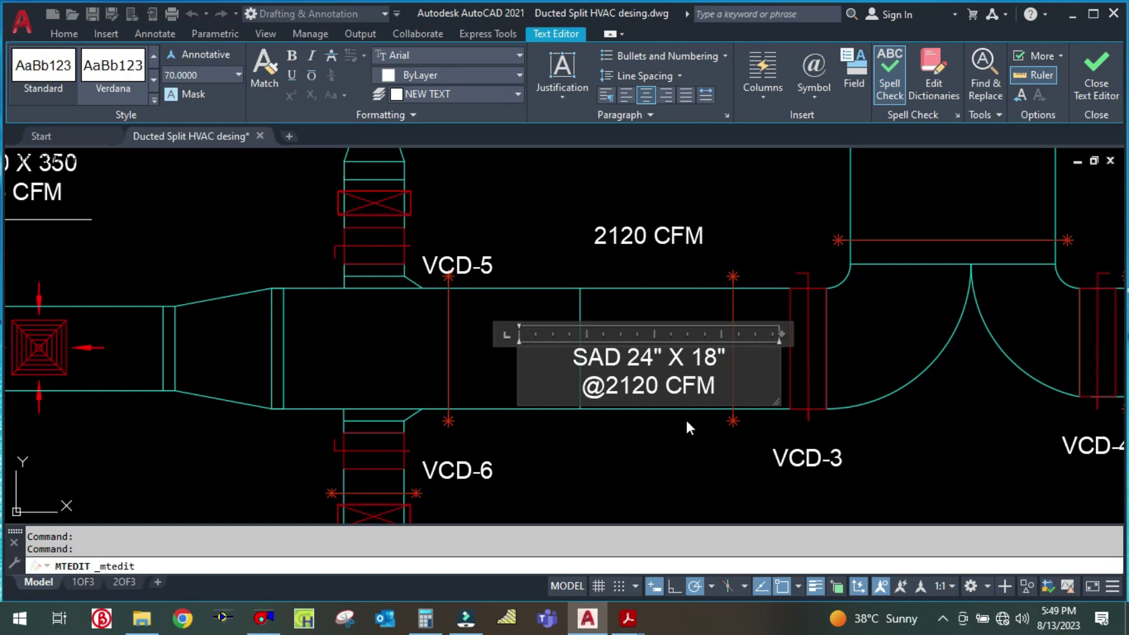
click(686, 421)
Set the DuctSizer flow rate to 1405 cfm for the duct section between VCD-5 and VCD-7
scroll(683, 424, down, 2)
drag(595, 450, 844, 410)
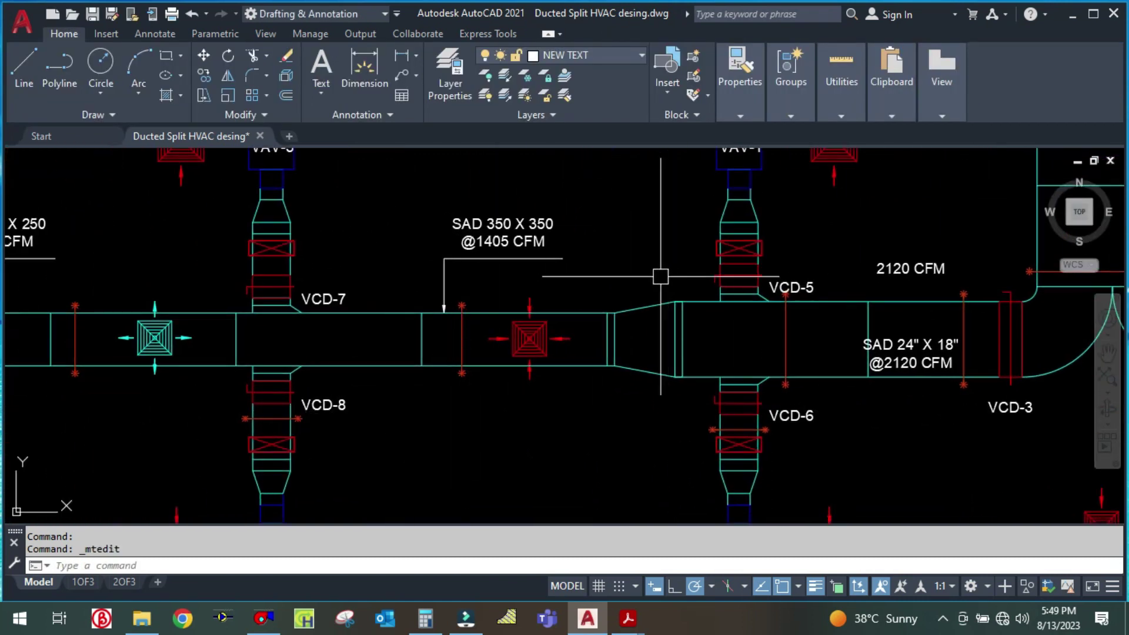
click(268, 619)
click(171, 175)
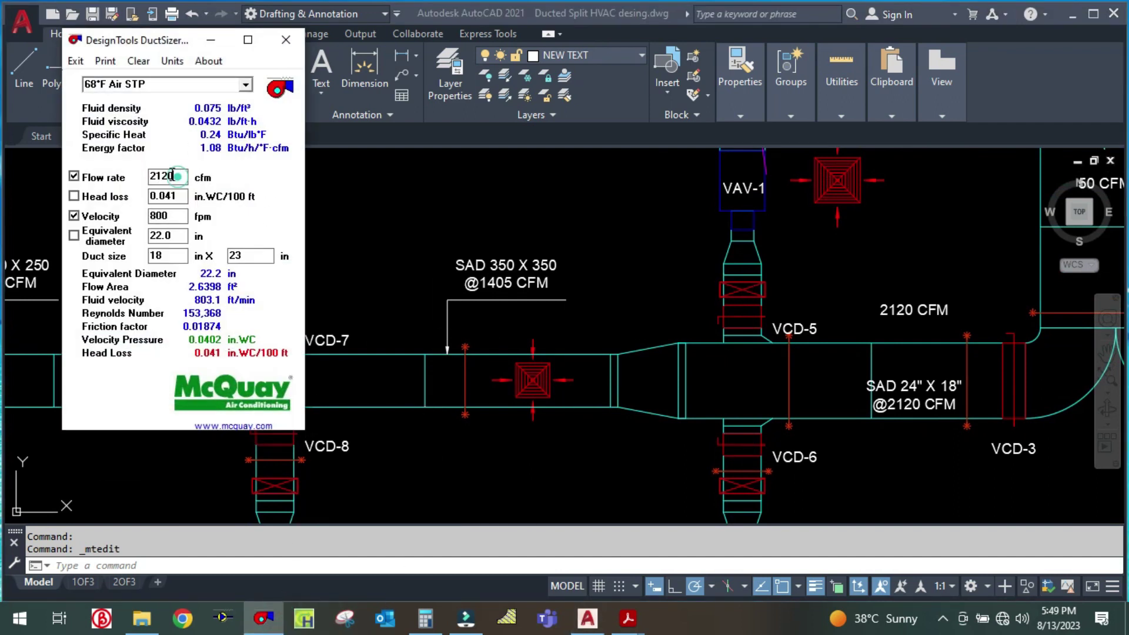
double_click(171, 175)
text(1405)
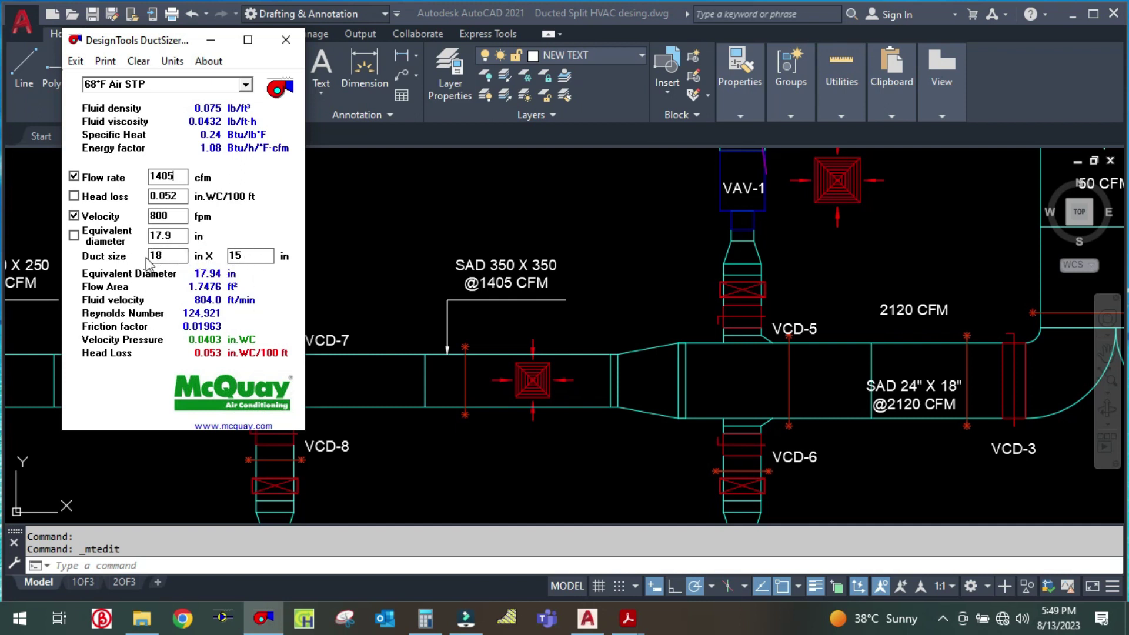
Set the DuctSizer's duct size to 16 in × 17 in and compare it with the 1405 CFM duct's label
double_click(169, 255)
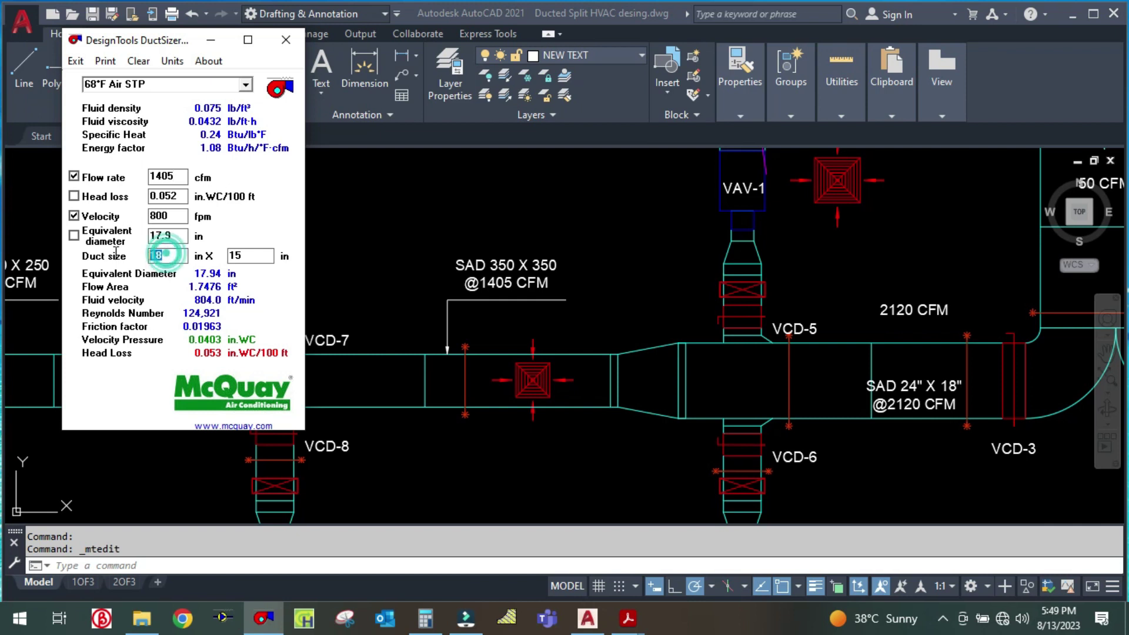
text(16)
key(Tab)
text(17)
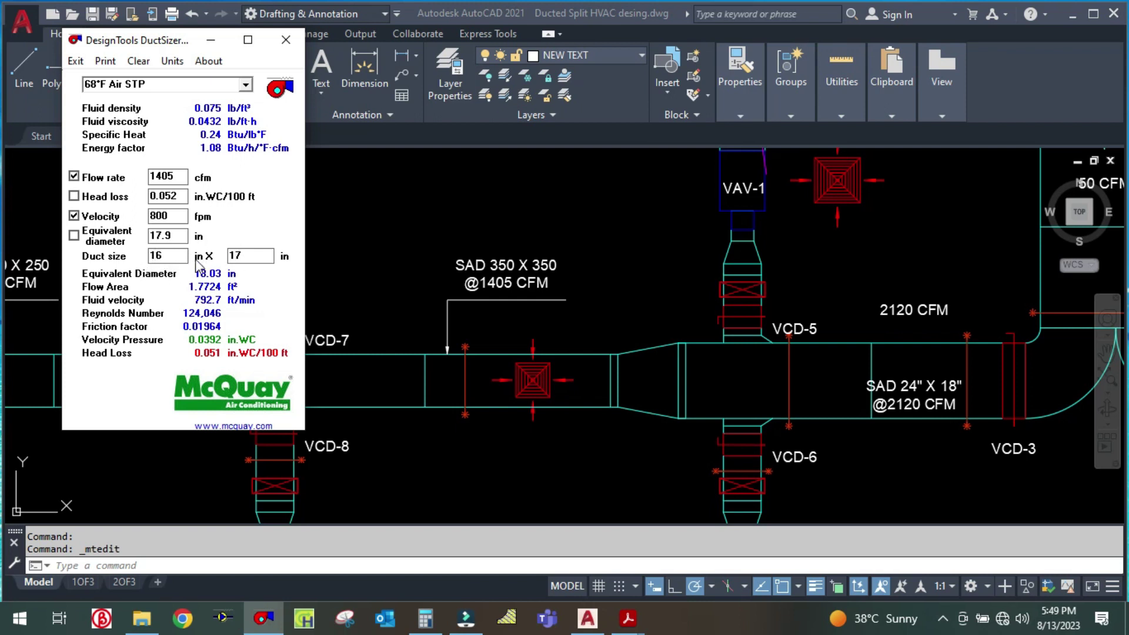
click(215, 44)
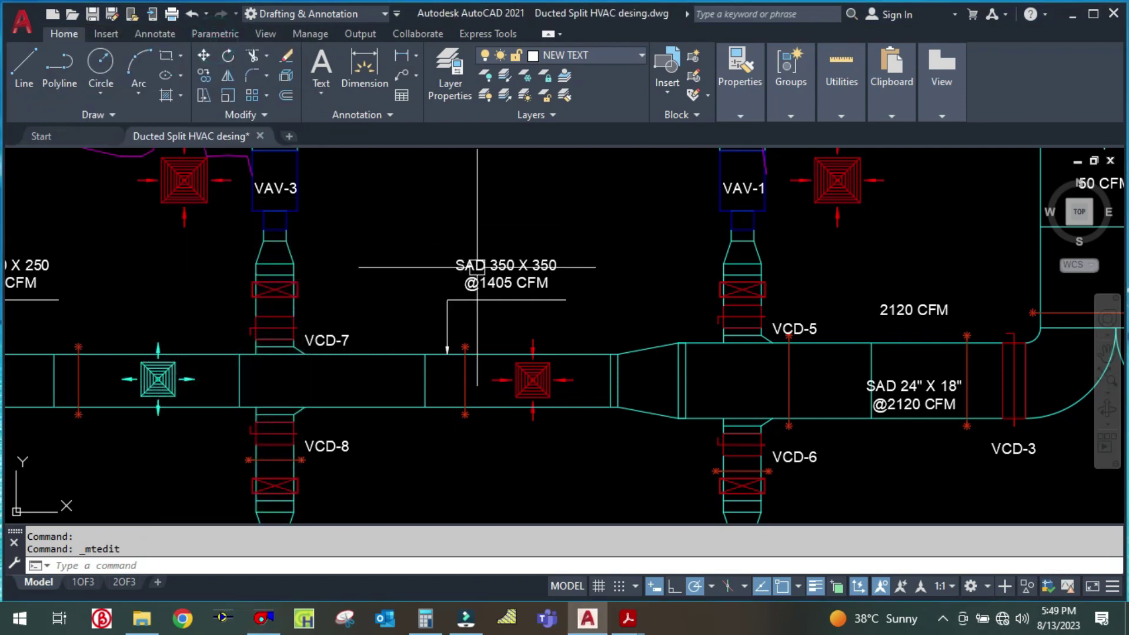
scroll(479, 267, up, 1)
click(270, 624)
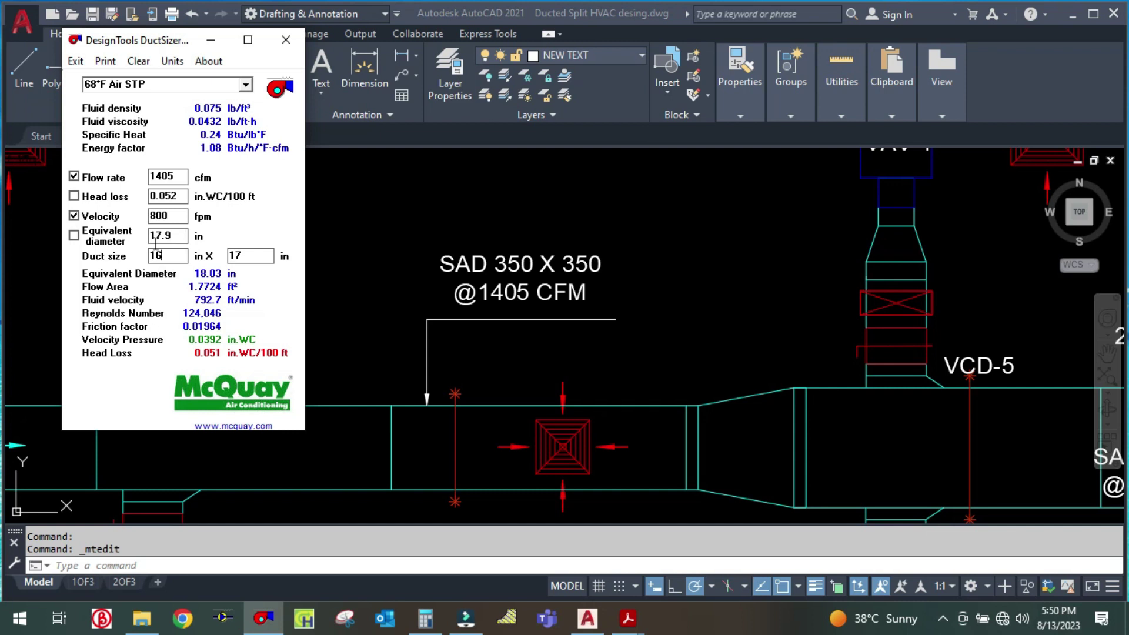
click(201, 39)
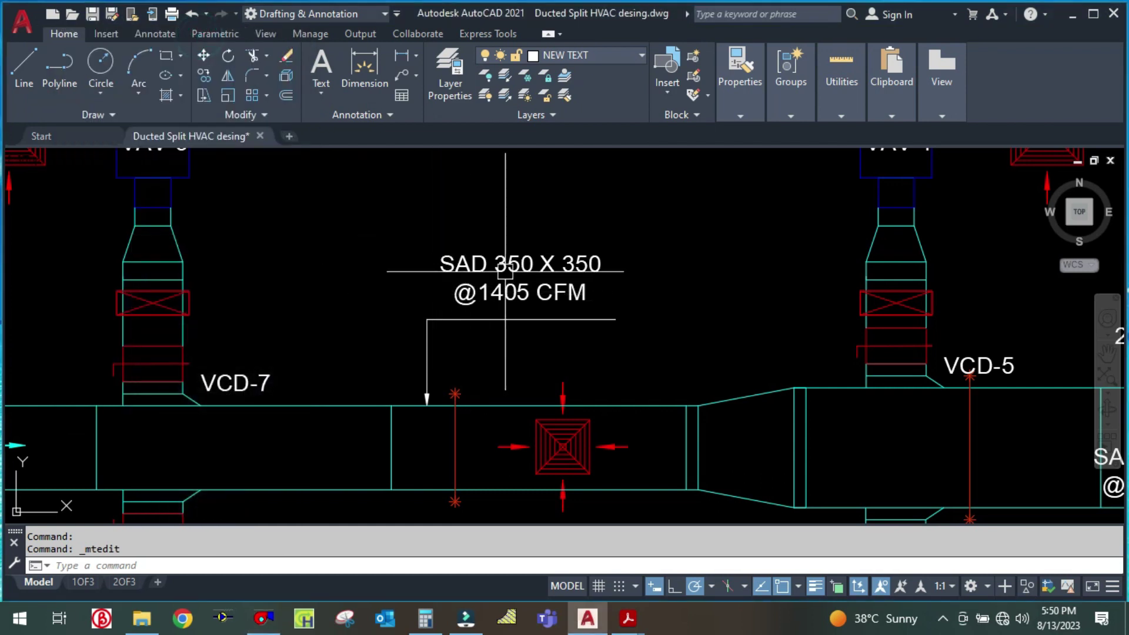
Change the duct size in the 1405 CFM label between VCD-5 and VCD-7 to 18" X 16"
click(504, 269)
double_click(505, 269)
click(533, 266)
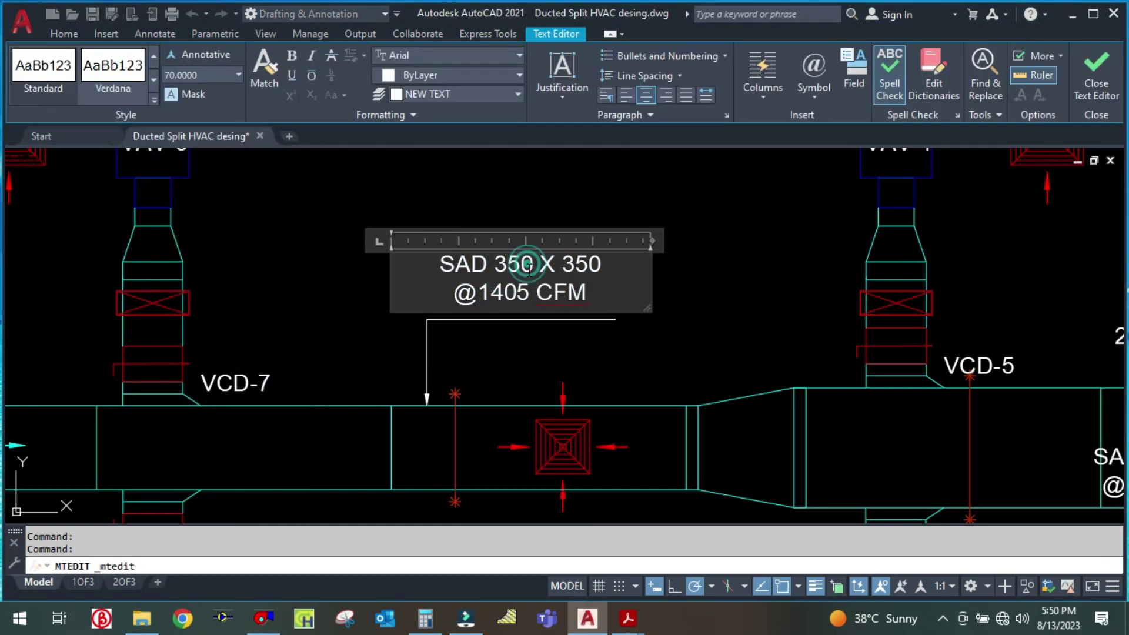
key(BackSpace)
key(BackSpace)
key(BackSpace)
text(18)
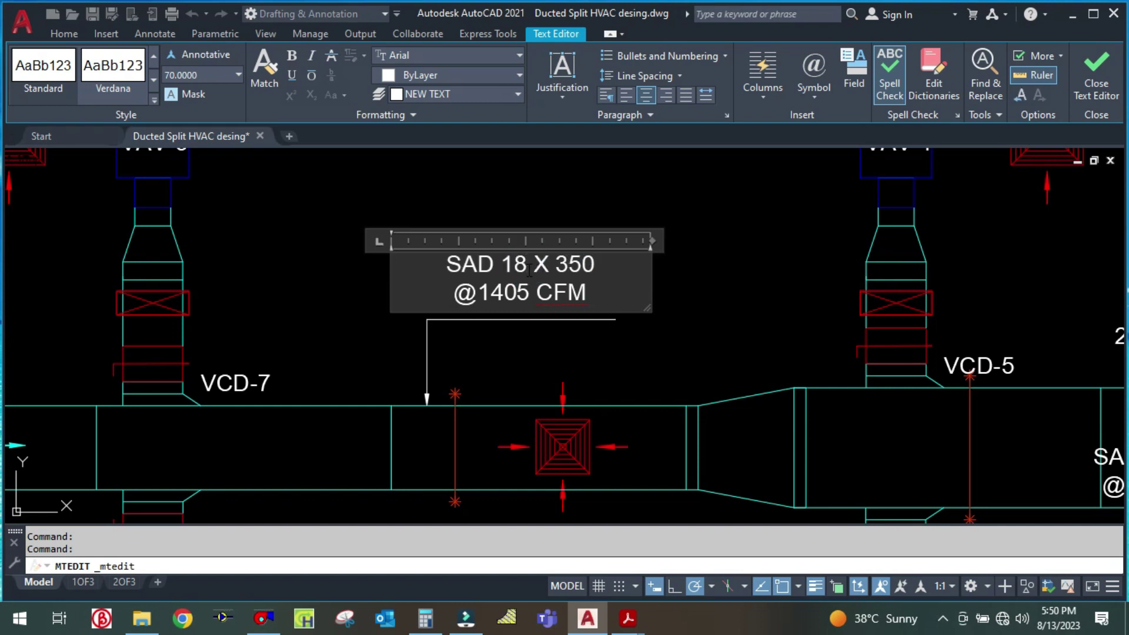
text(")
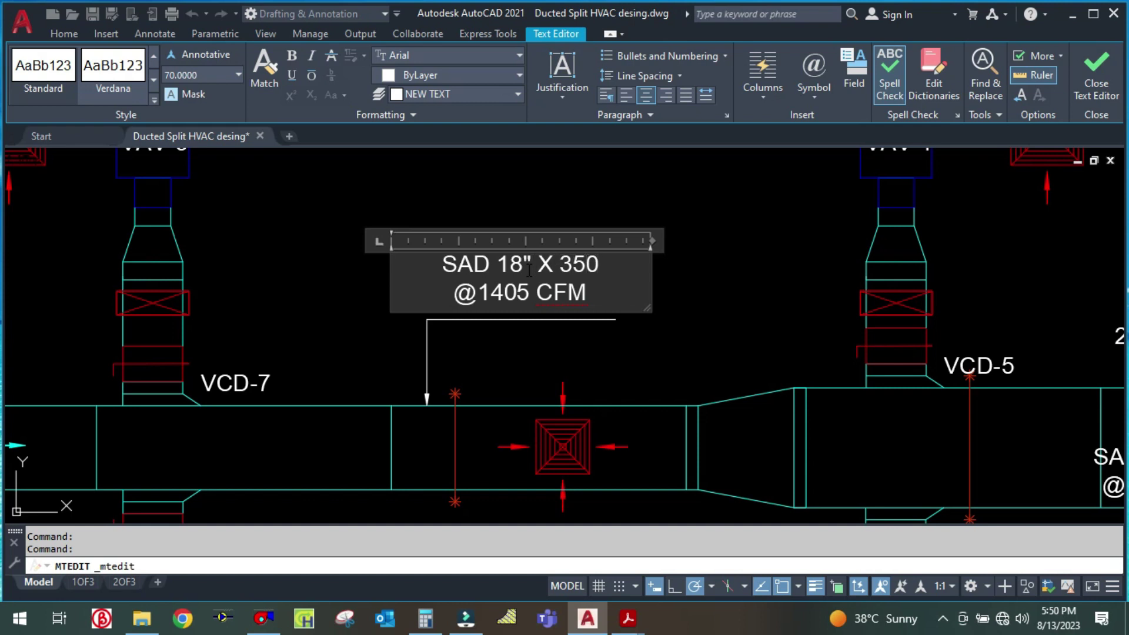
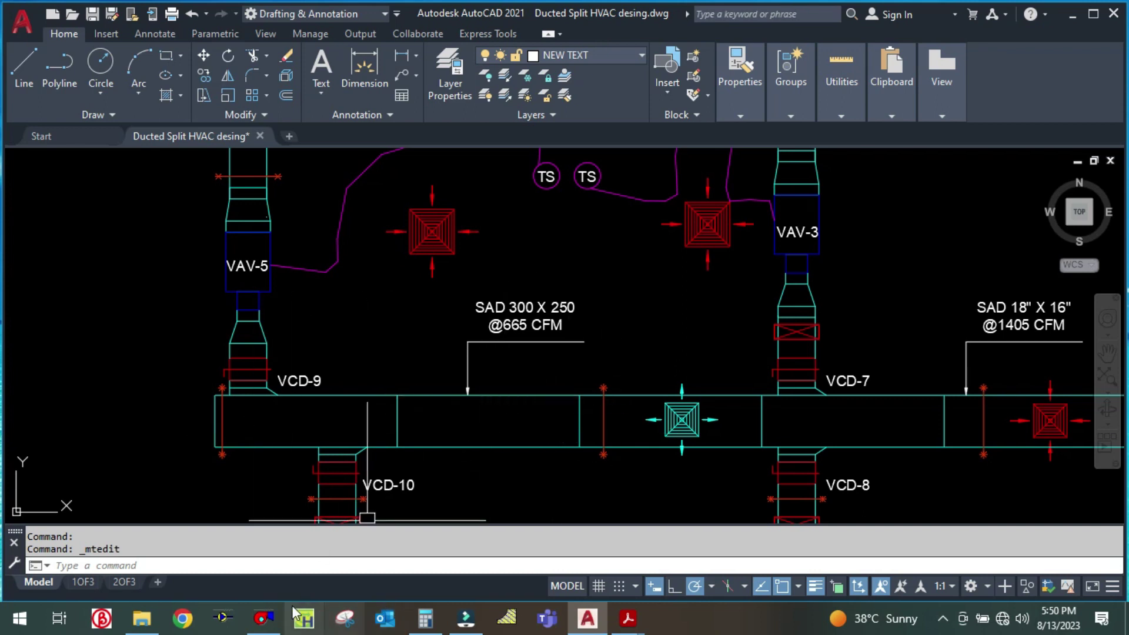
In DuctSizer, set the flow rate to 665 cfm and the duct size to 12 in × 11 in for the VCD-7 to VCD-9 section
click(263, 618)
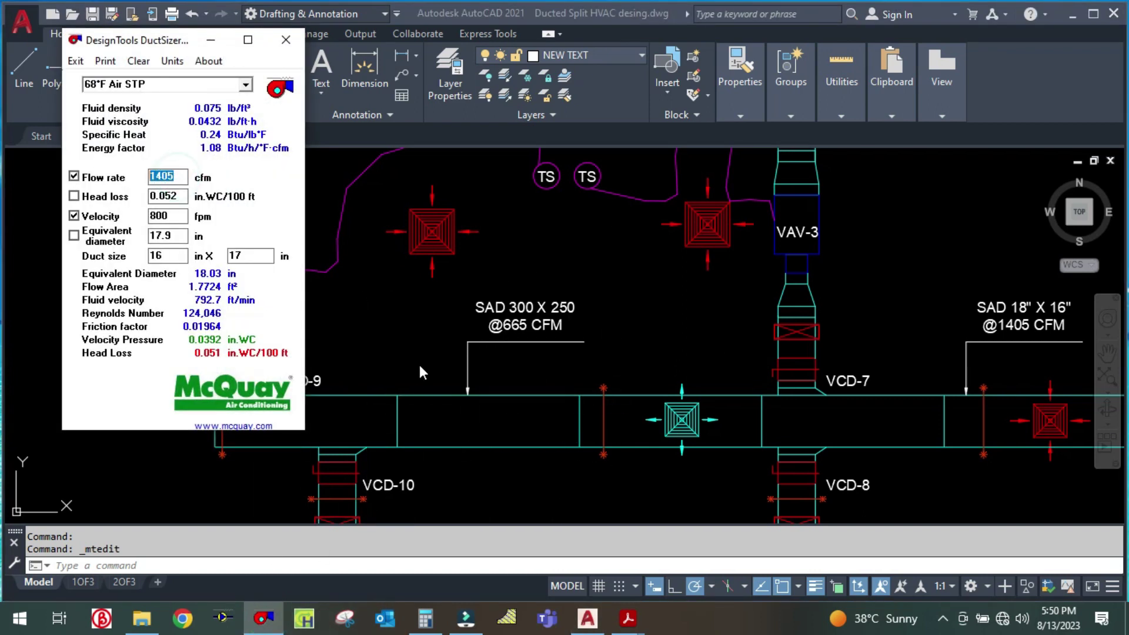
text(665)
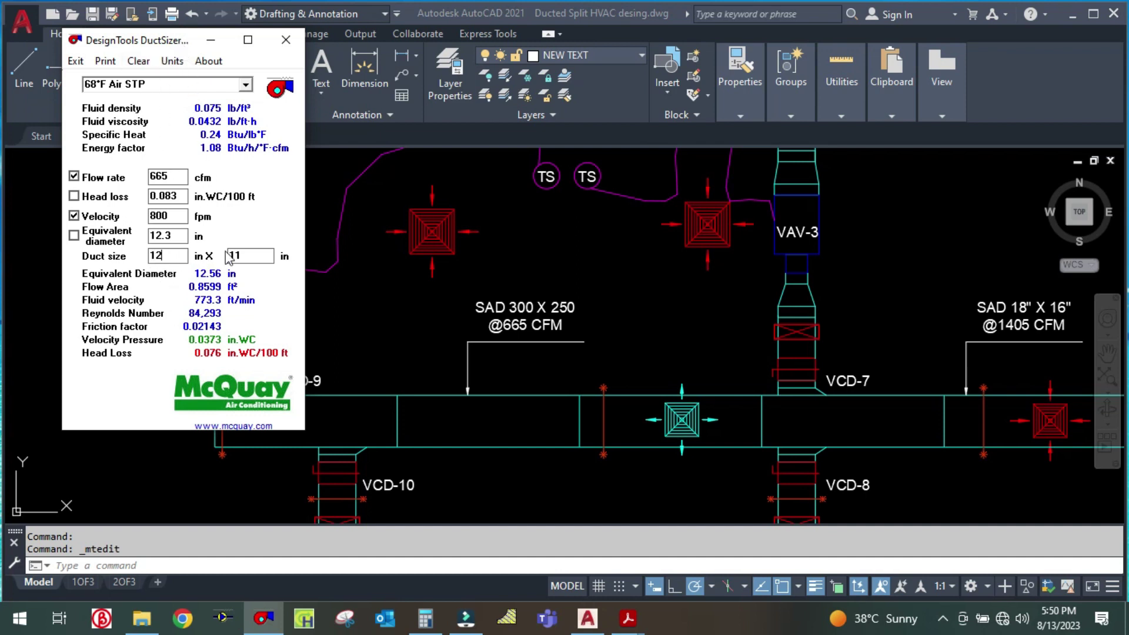
click(219, 43)
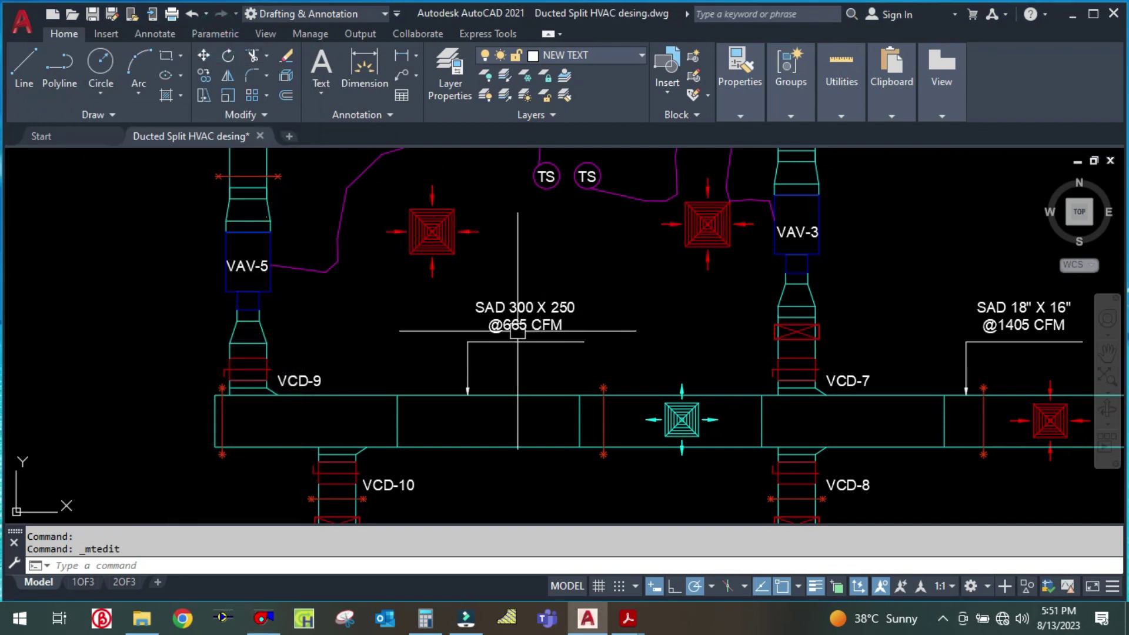
Change the duct size in the 665 CFM label between VCD-7 and VCD-9 to 12" X 12"
scroll(524, 332, up, 2)
click(517, 294)
double_click(517, 294)
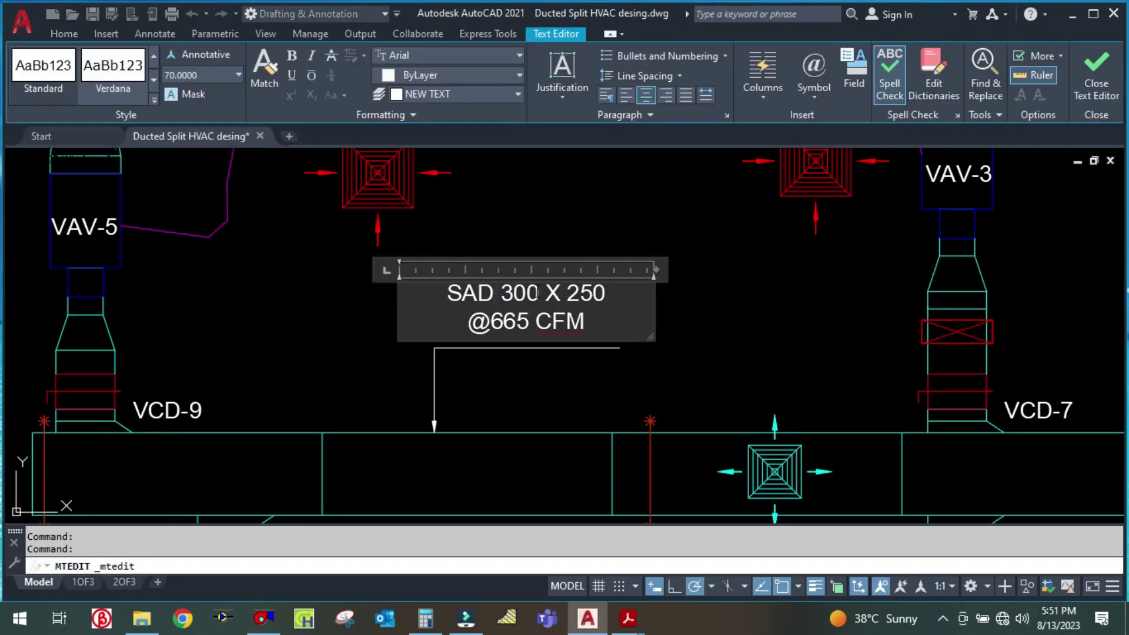
key(BackSpace)
key(BackSpace)
key(BackSpace)
text(12)
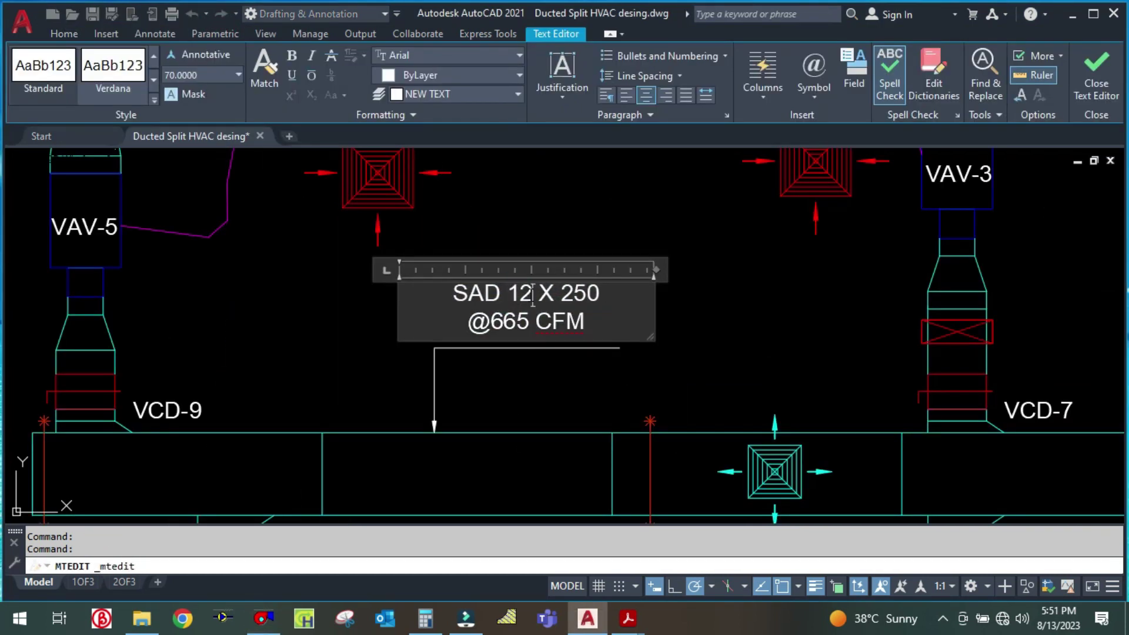
text(")
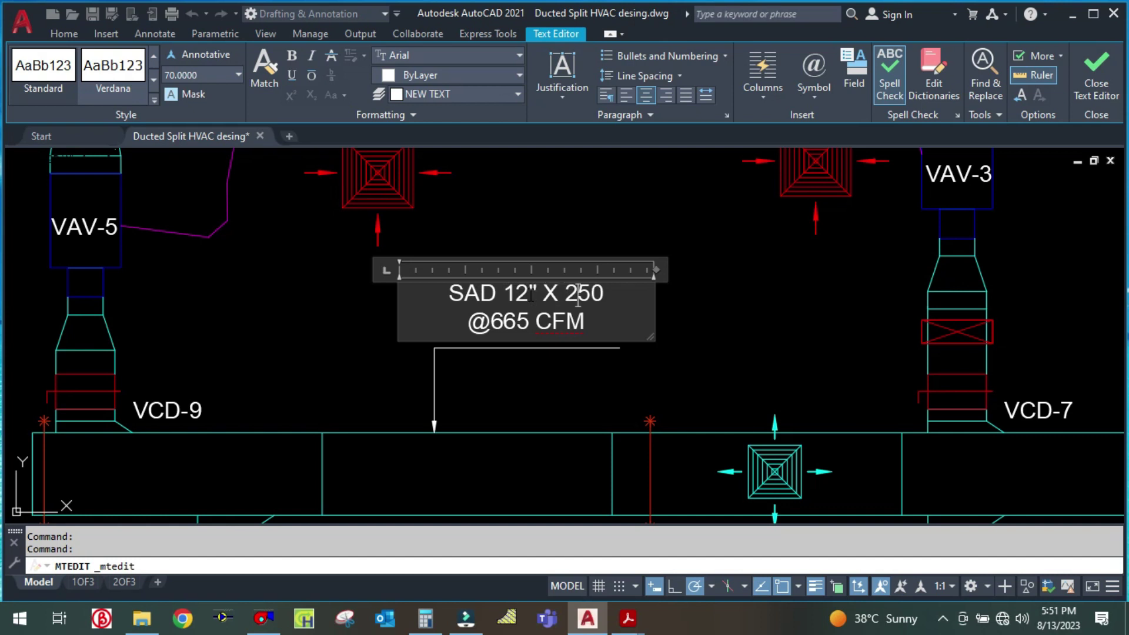
key(BackSpace)
key(BackSpace)
key(BackSpace)
text(12)
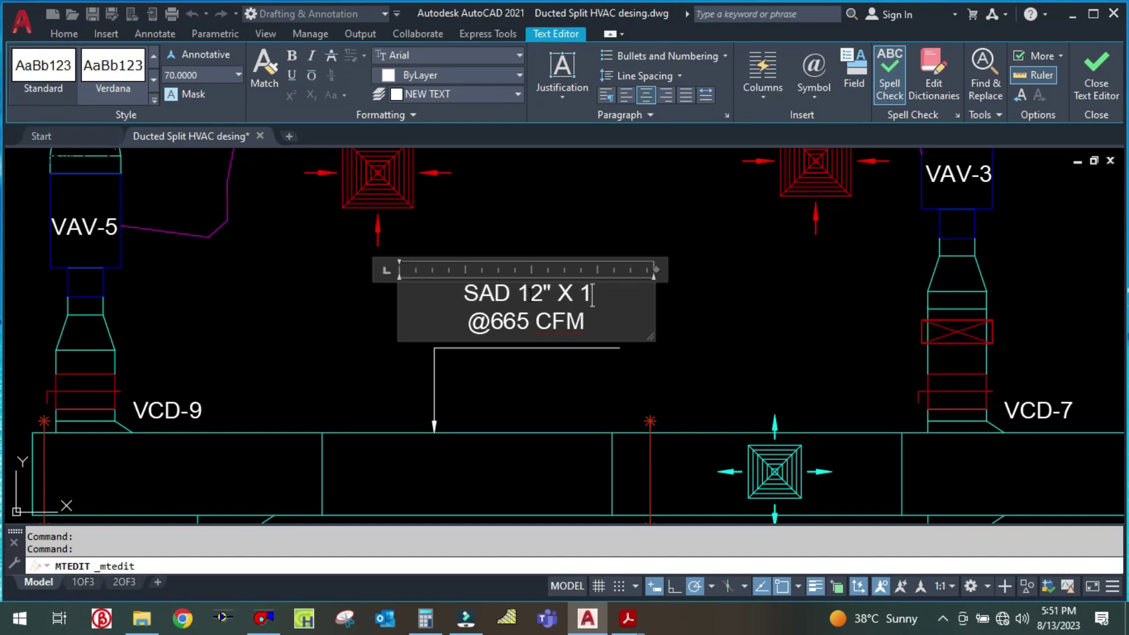
text(")
click(745, 366)
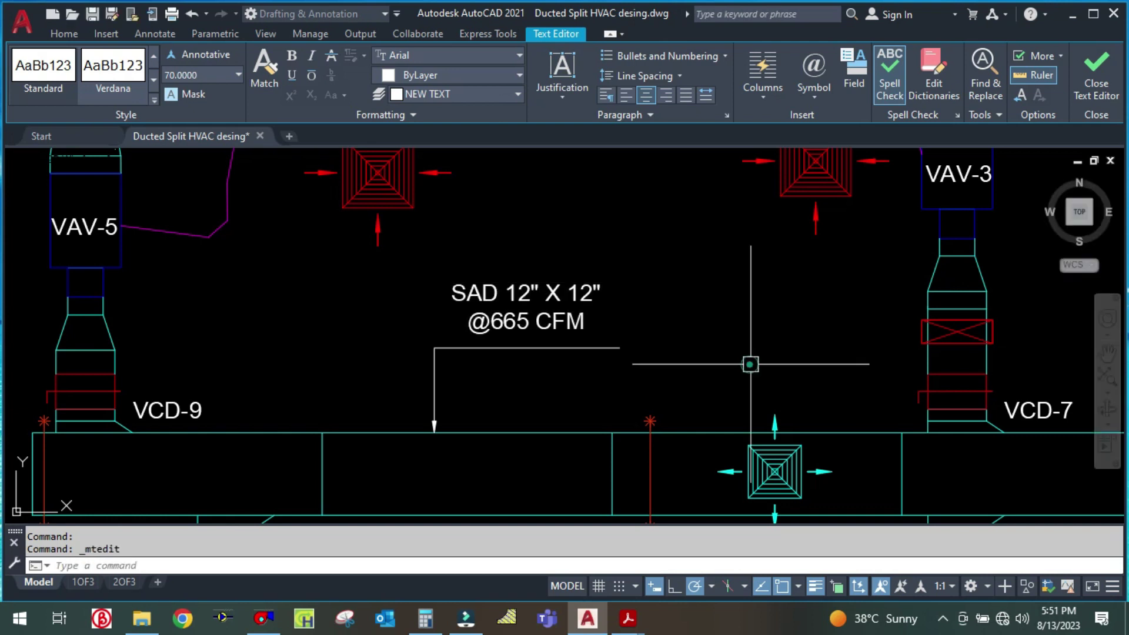
In DuctSizer, set the flow rate to 1430 cfm for the VCD-4 to VCD-11 section and try duct sides of 18 in and 16 in
scroll(633, 346, down, 5)
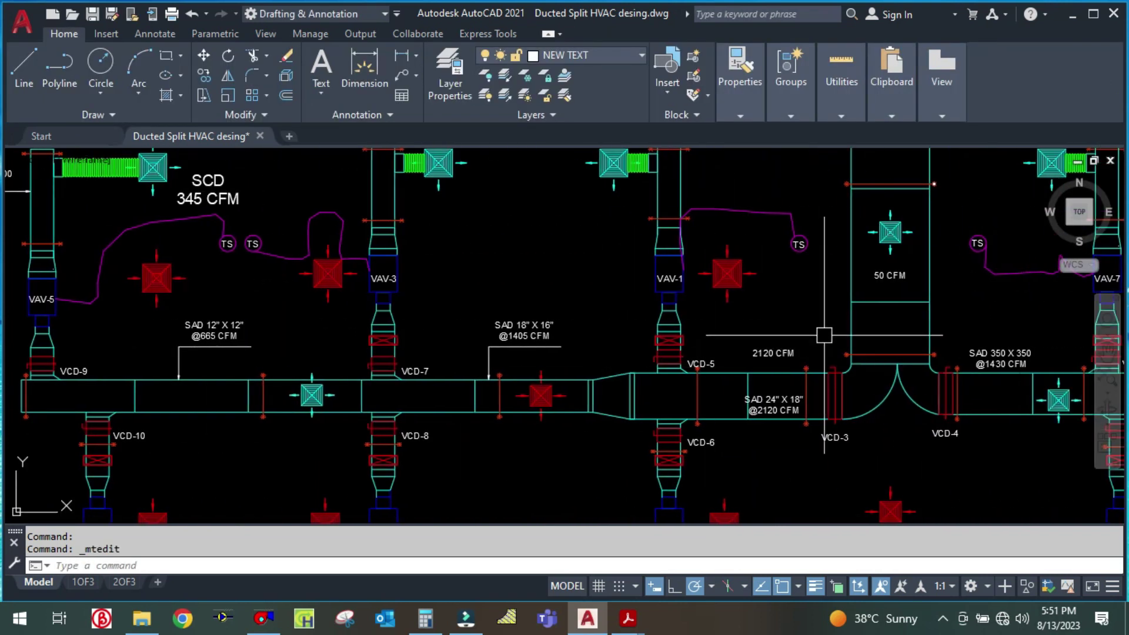
scroll(821, 335, up, 1)
scroll(701, 335, up, 2)
drag(679, 358, 345, 317)
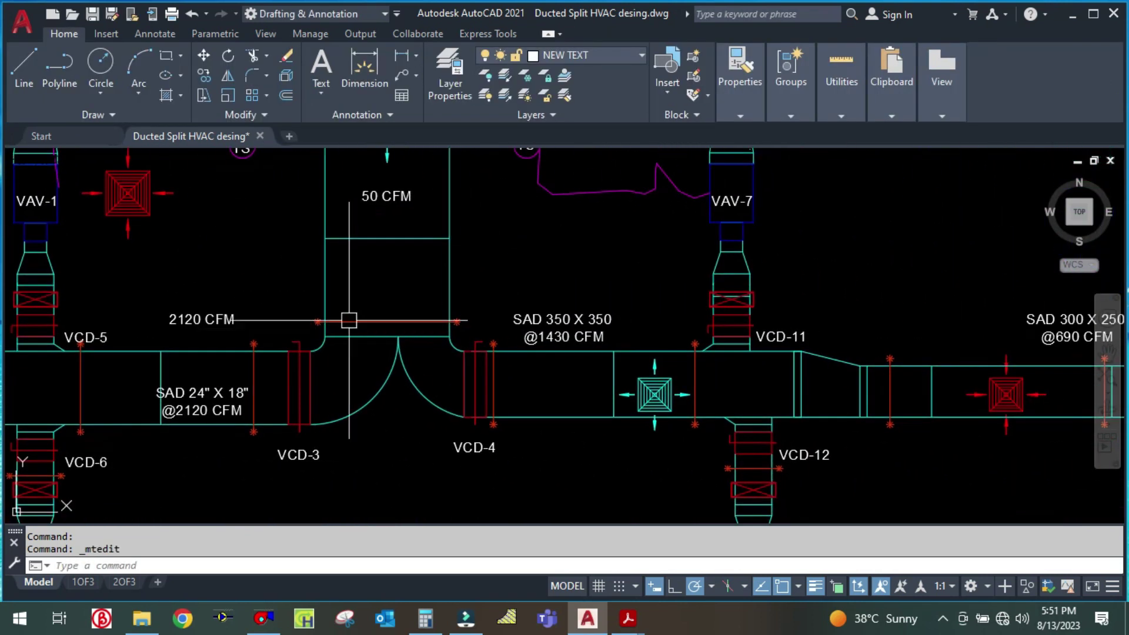
scroll(660, 325, up, 2)
scroll(648, 330, up, 1)
click(263, 619)
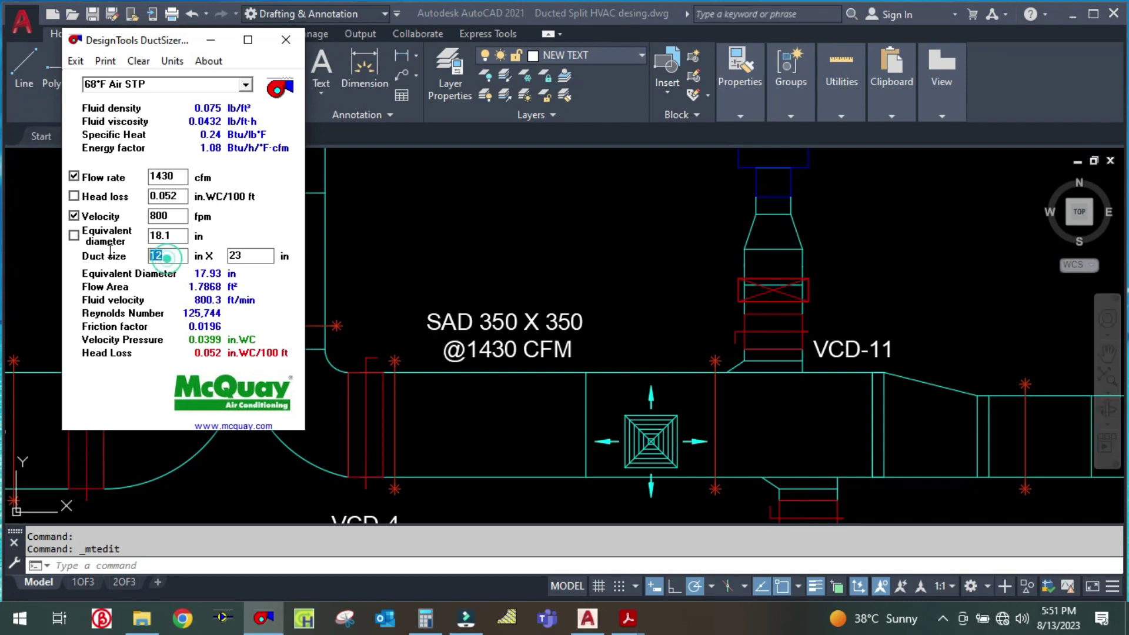
text(18)
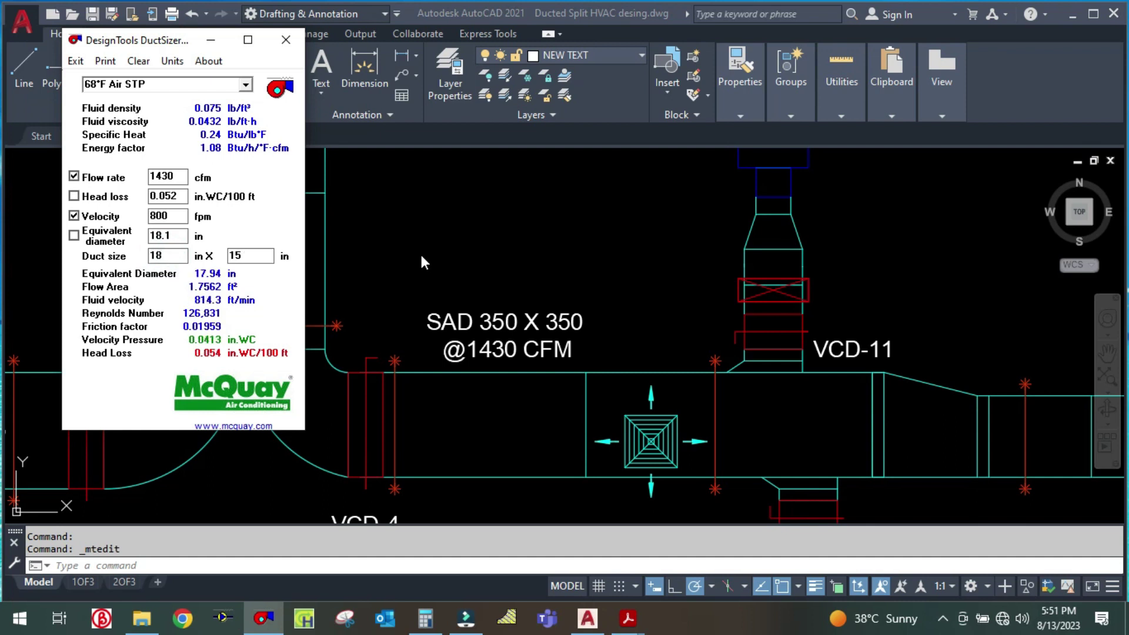
key(BackSpace)
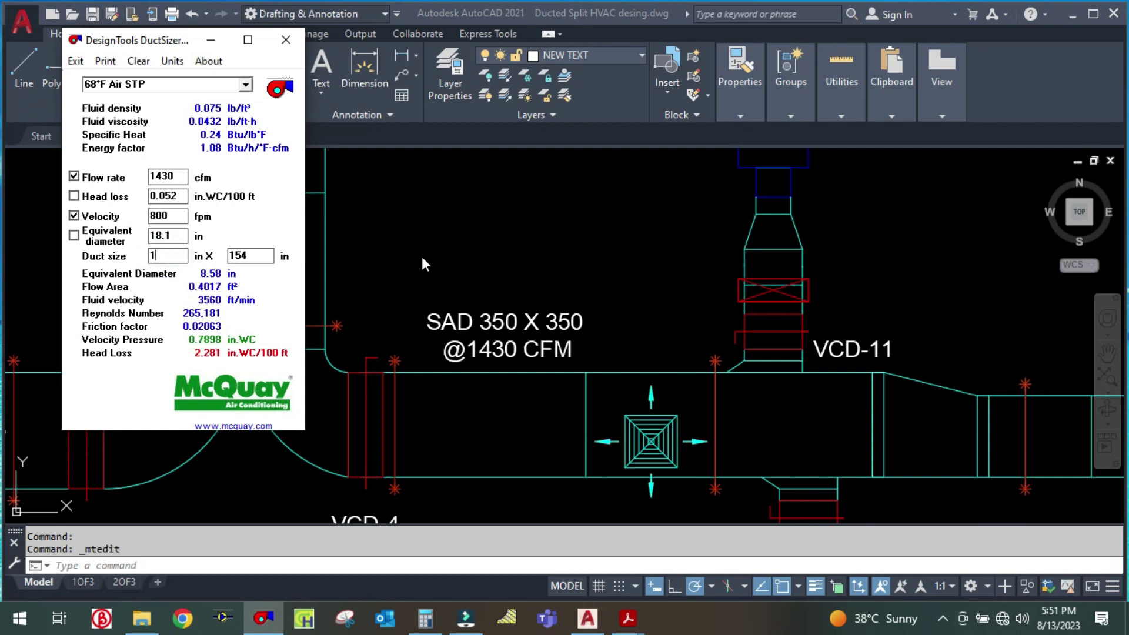
text(6)
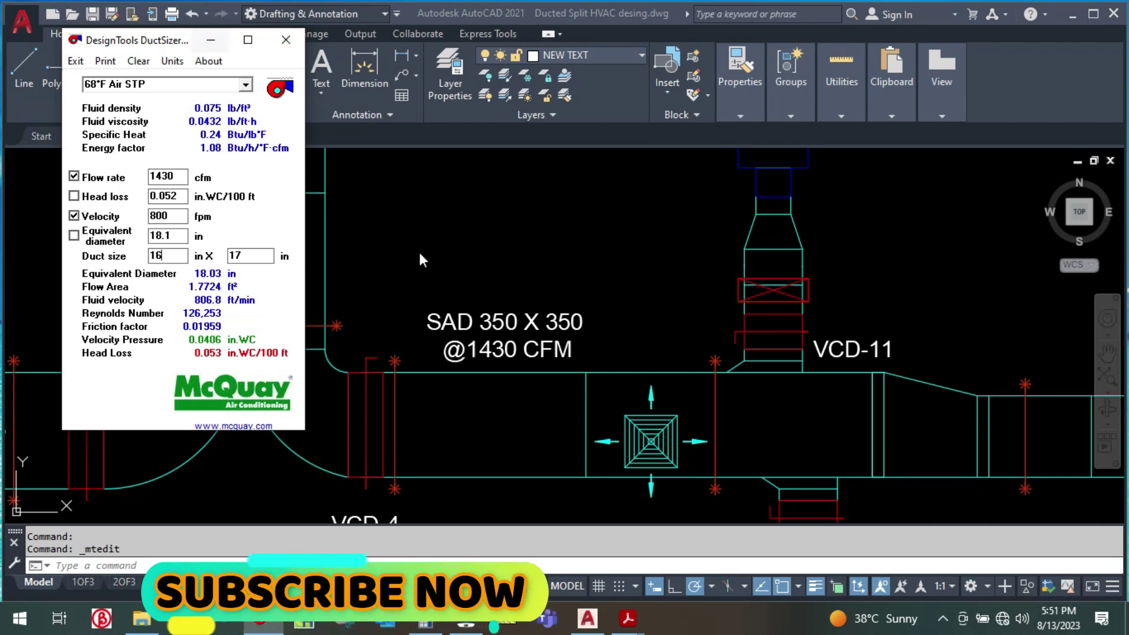
click(211, 40)
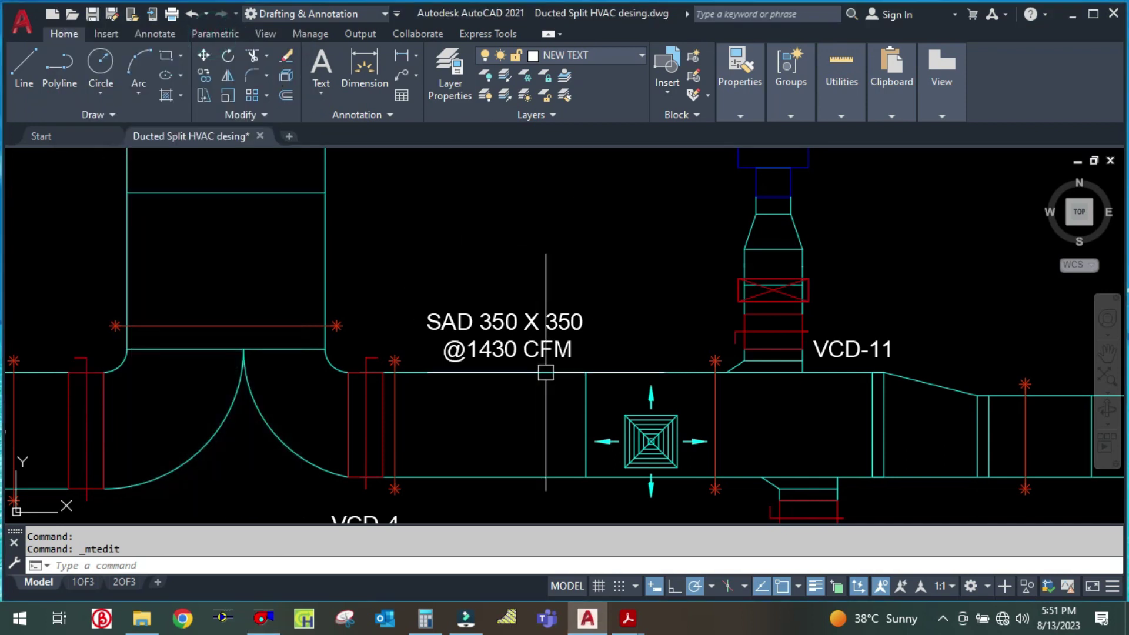
Change the duct size in the 1430 CFM label between VCD-4 and VCD-11 to 18" X 16"
scroll(510, 345, up, 3)
click(484, 291)
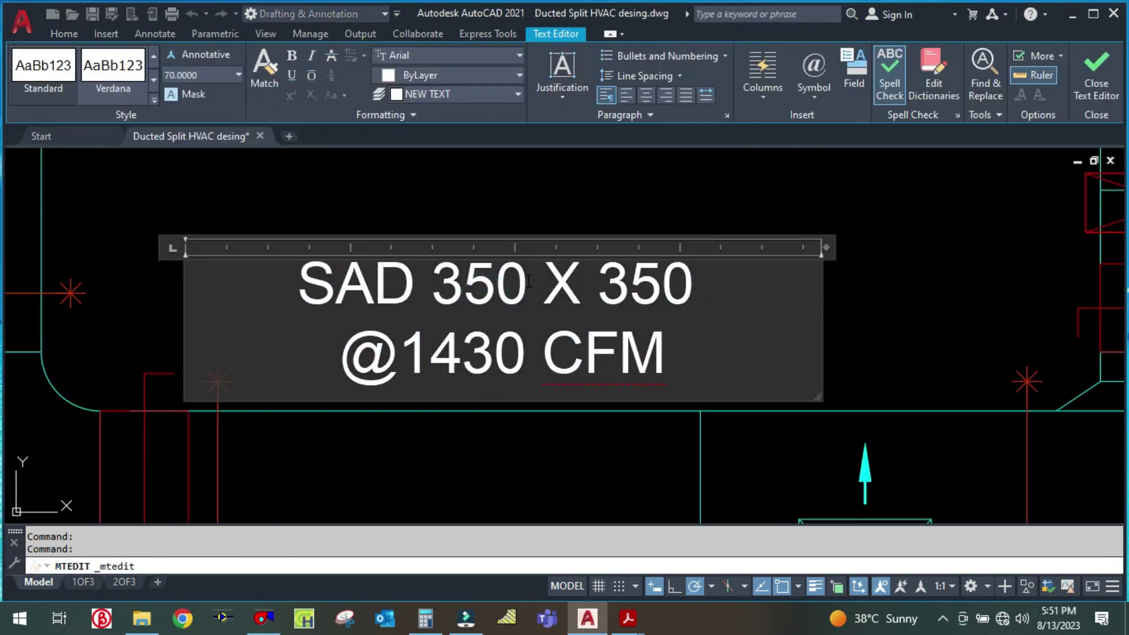
key(BackSpace)
key(BackSpace)
key(BackSpace)
text(18)
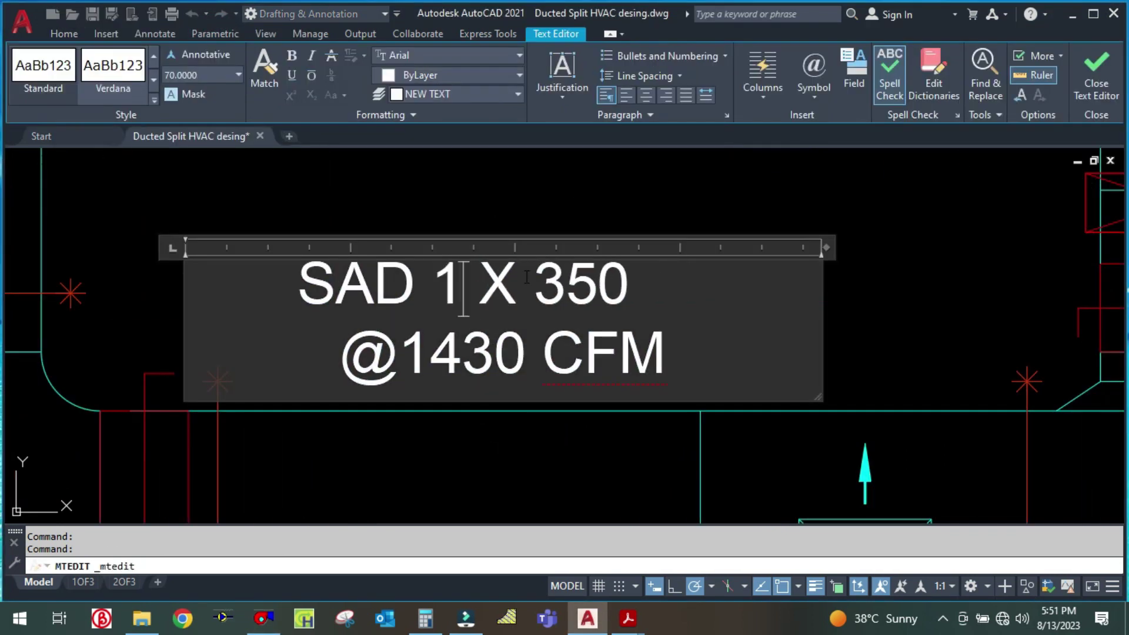
text(")
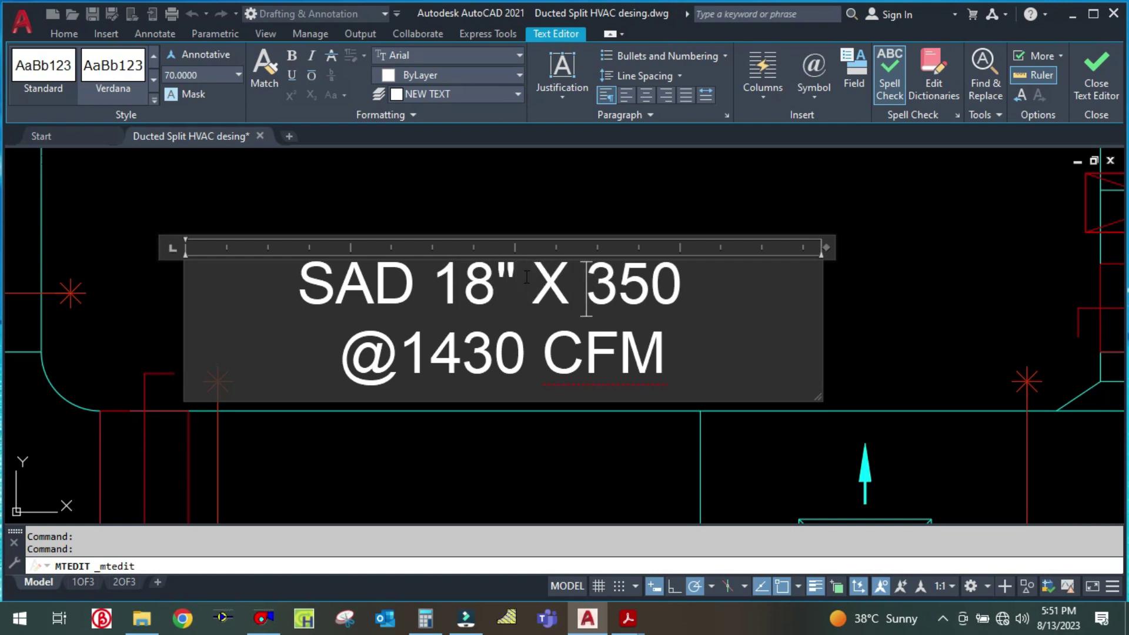
key(BackSpace)
key(BackSpace)
key(BackSpace)
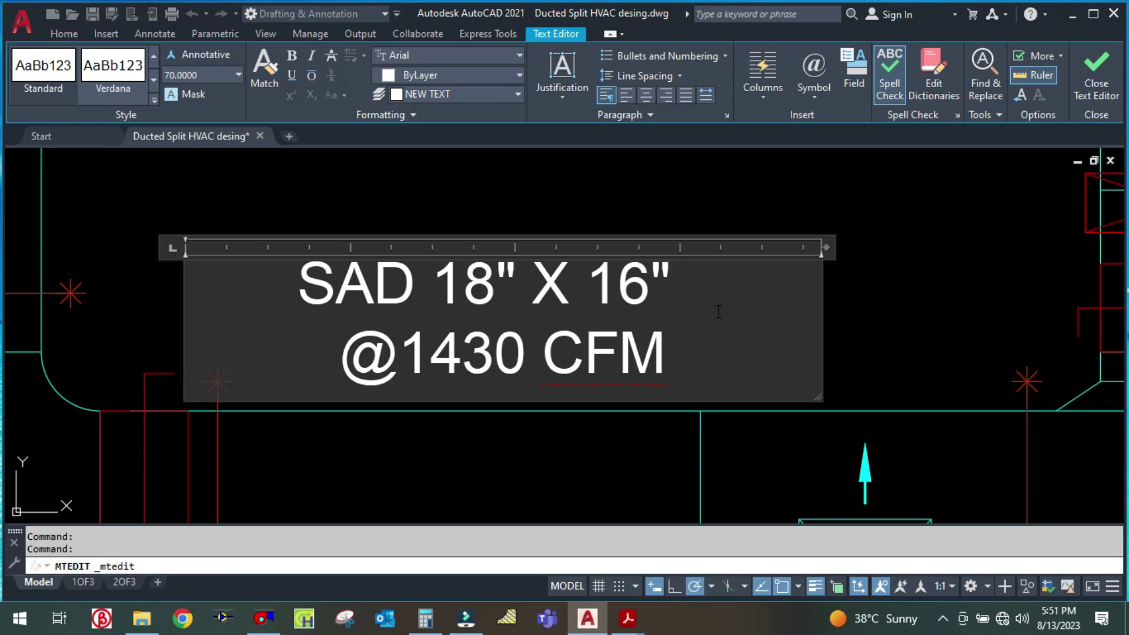
key(Escape)
In DuctSizer, set the flow rate to 690 cfm and the duct size to 12 in × 11 in for the VCD-11 to VCD-13 section
scroll(680, 317, down, 3)
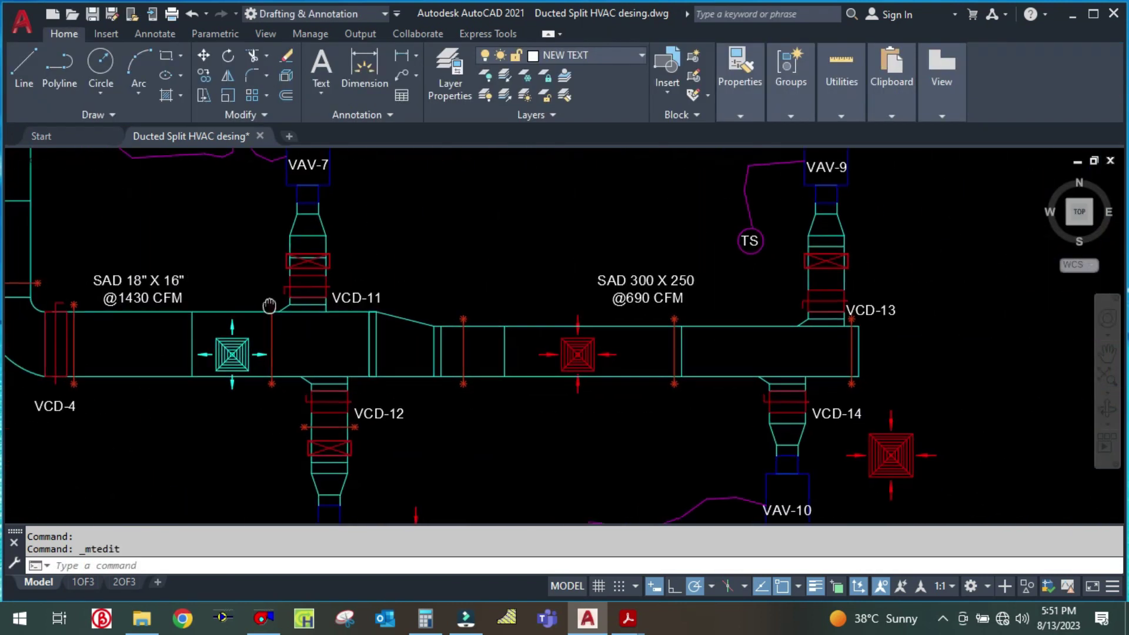
drag(524, 270, 529, 312)
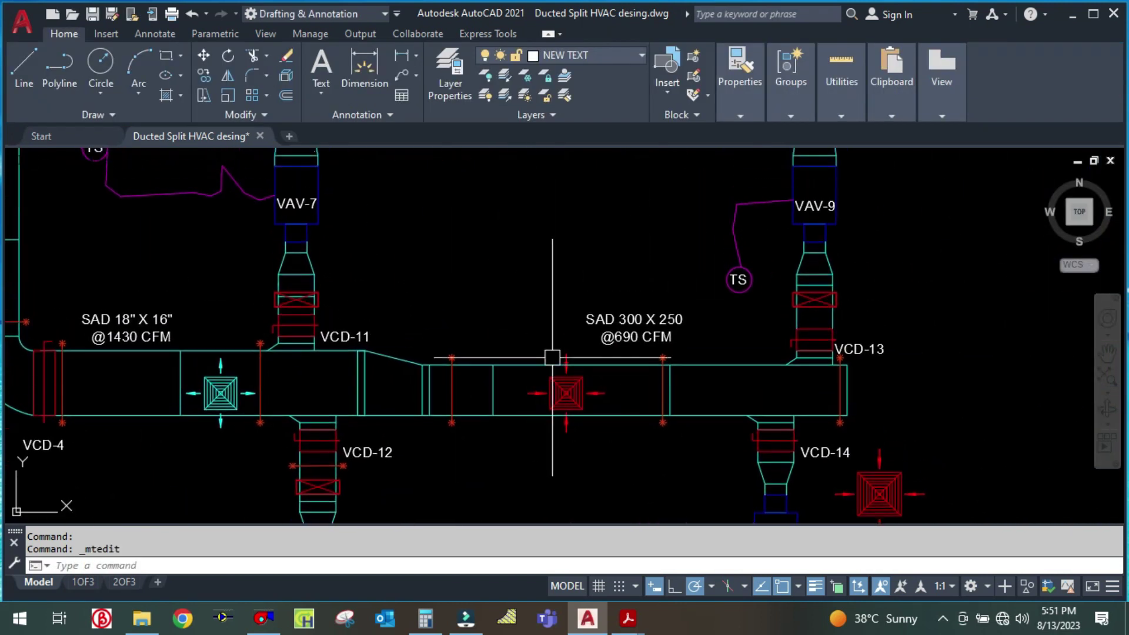
click(264, 618)
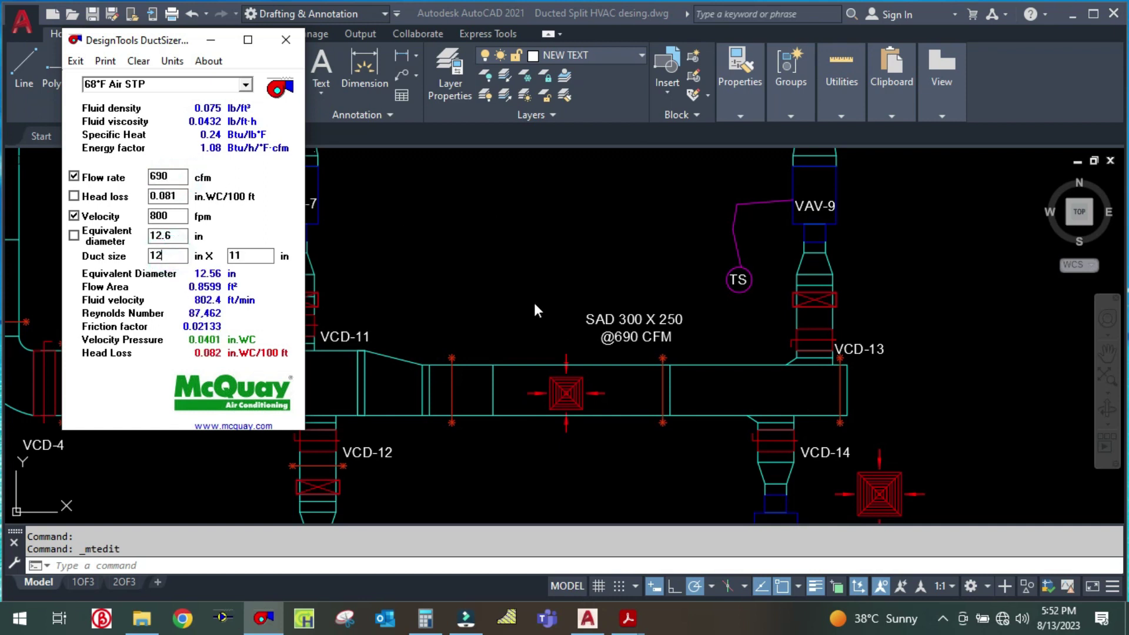
click(211, 37)
Change the duct size in the 690 CFM label between VCD-11 and VCD-13 to 12" X 12"
scroll(628, 337, up, 4)
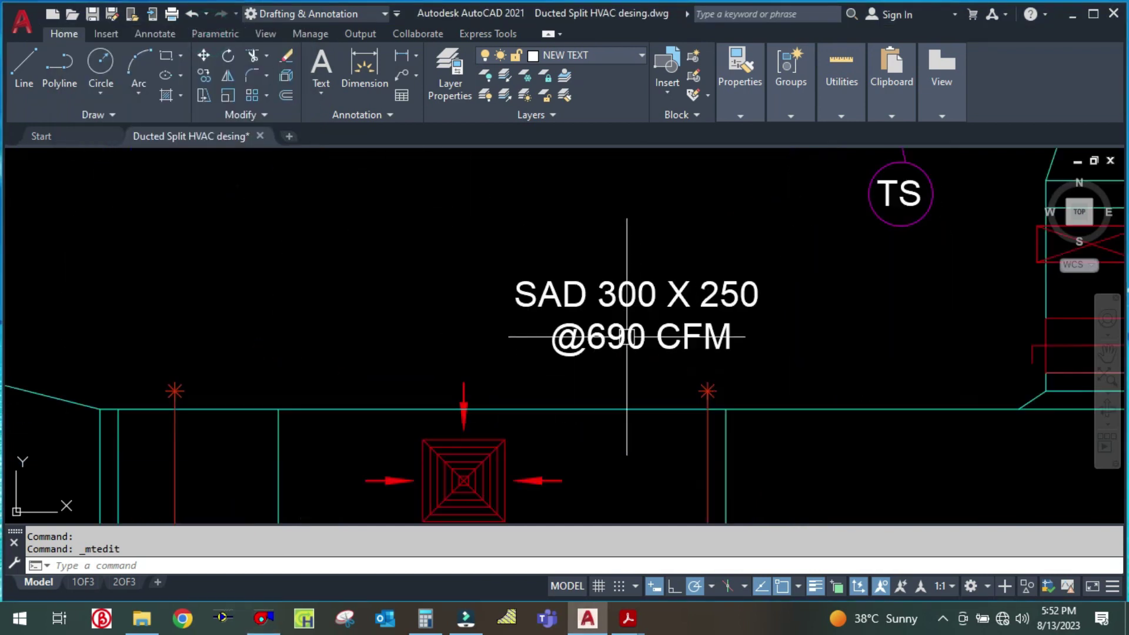
click(627, 336)
double_click(657, 297)
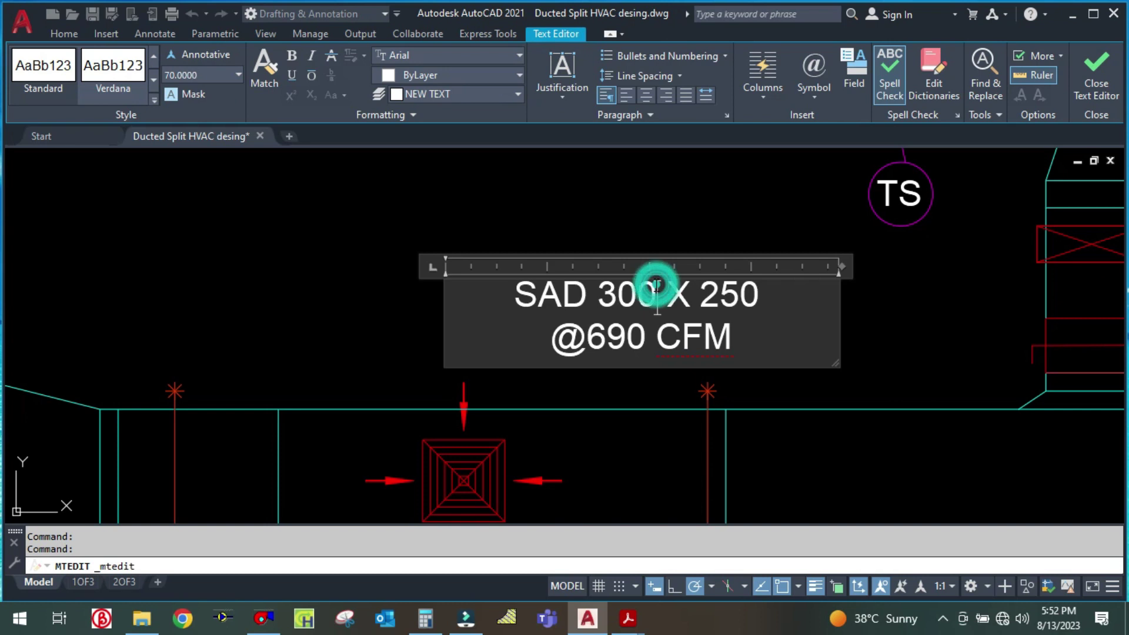
key(BackSpace)
key(BackSpace)
key(BackSpace)
text(12)
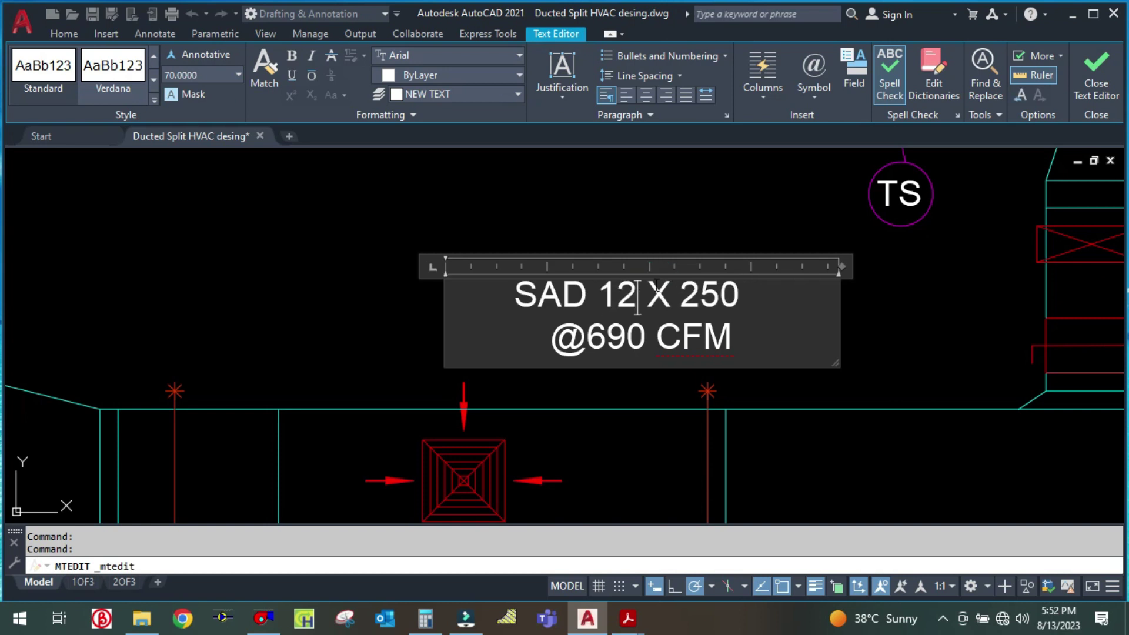
text(")
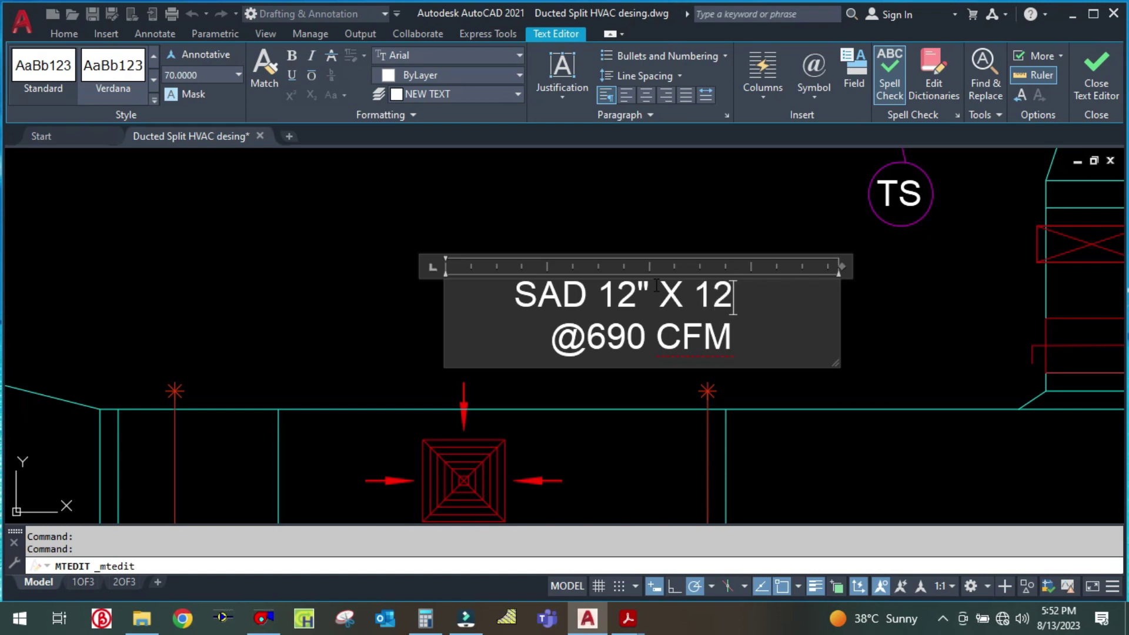
click(317, 319)
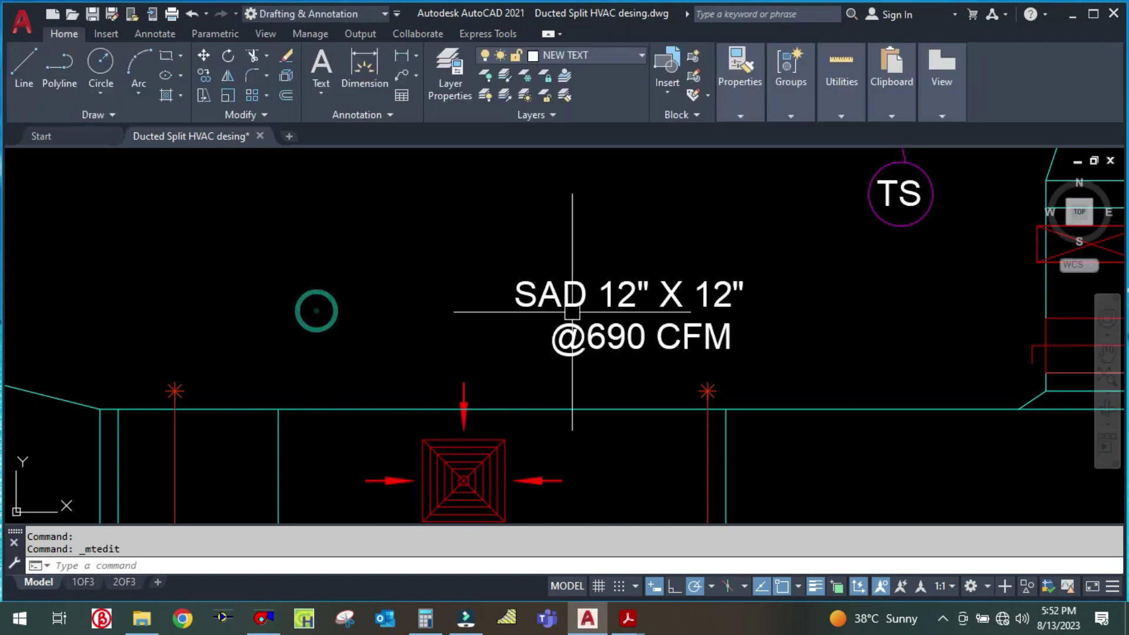
Review the design note on main and branch duct velocities beside the VAV-5 branch duct
scroll(315, 310, down, 5)
mouse_move(504, 383)
mouse_down()
mouse_move(549, 413)
mouse_move(771, 437)
mouse_up()
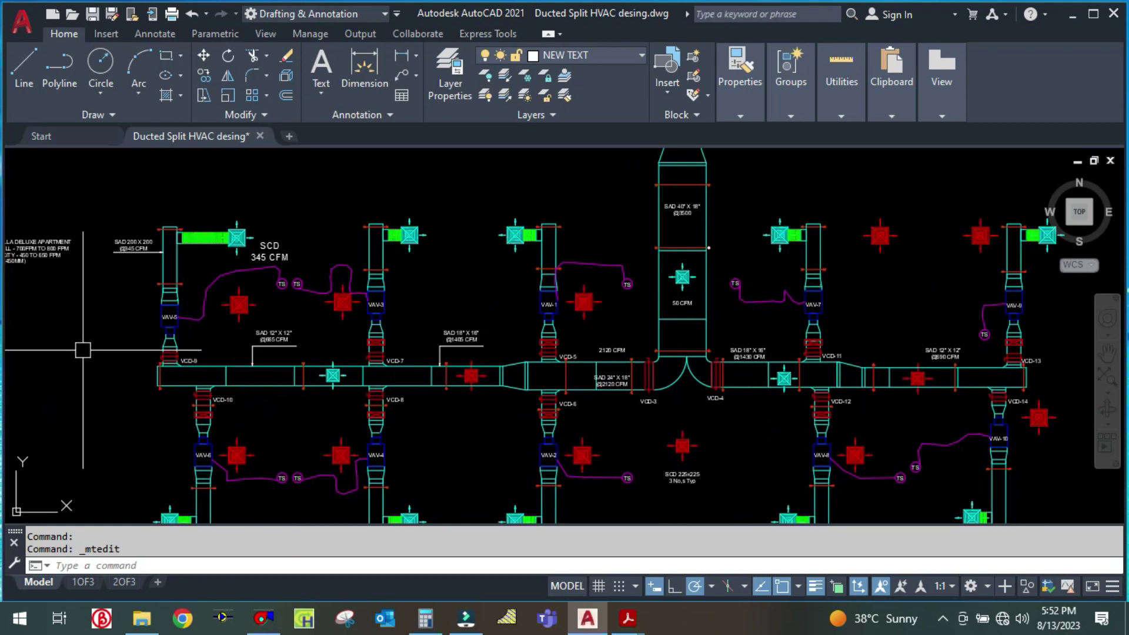
scroll(276, 250, up, 5)
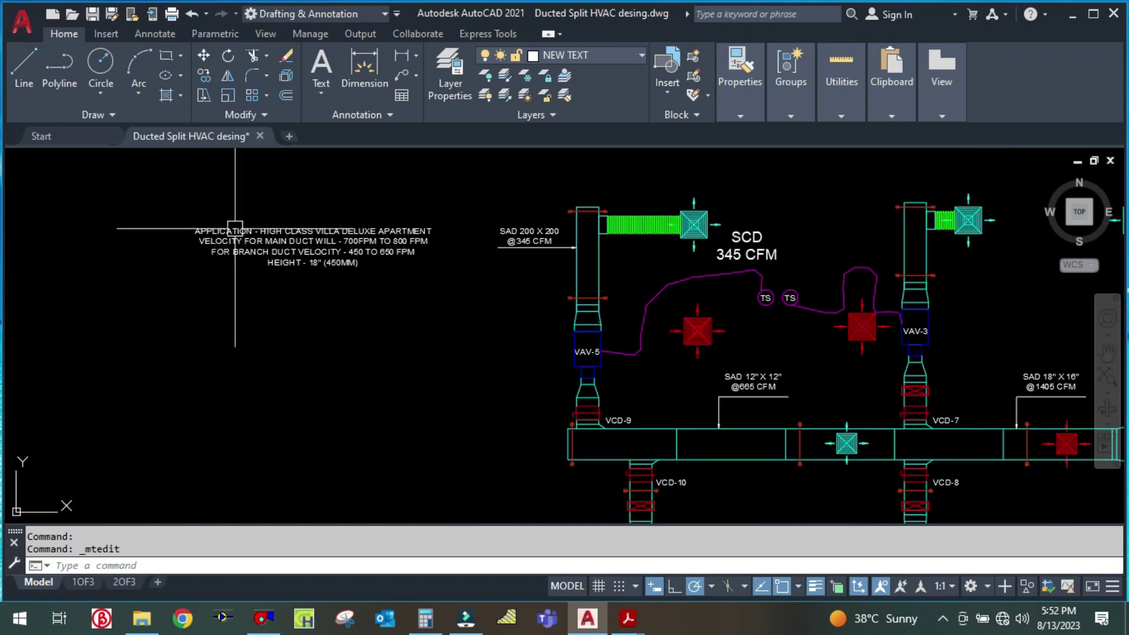
scroll(197, 249, up, 2)
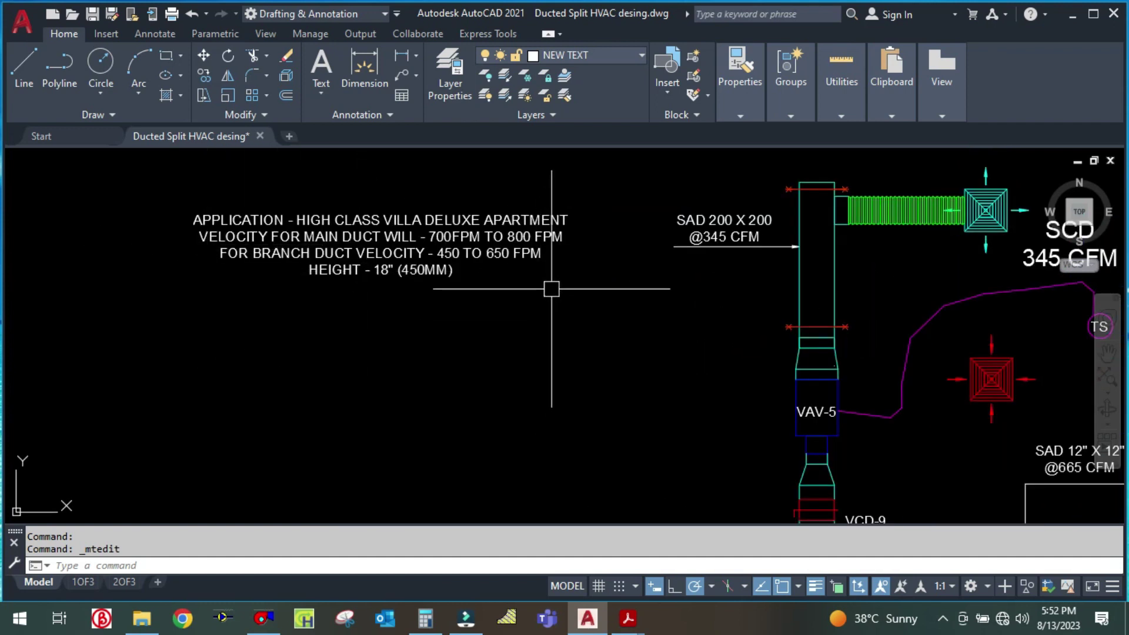
drag(547, 295, 406, 330)
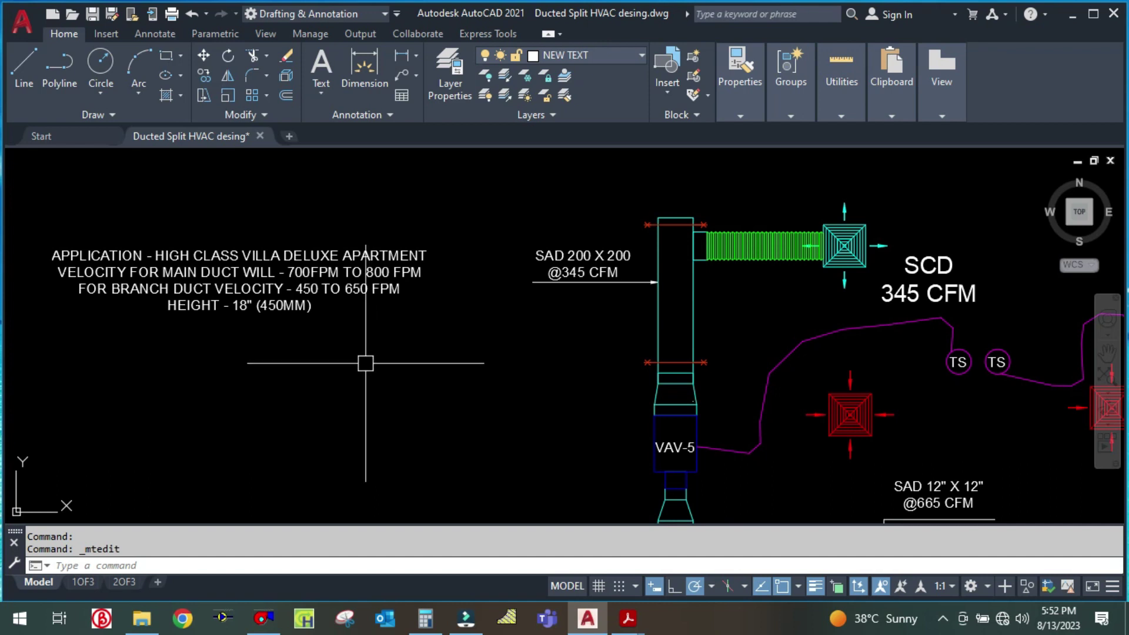
Review the duct velocity design note and the main duct size labels along the run from VCD-9 to VCD-13
drag(383, 360, 392, 320)
drag(327, 311, 370, 330)
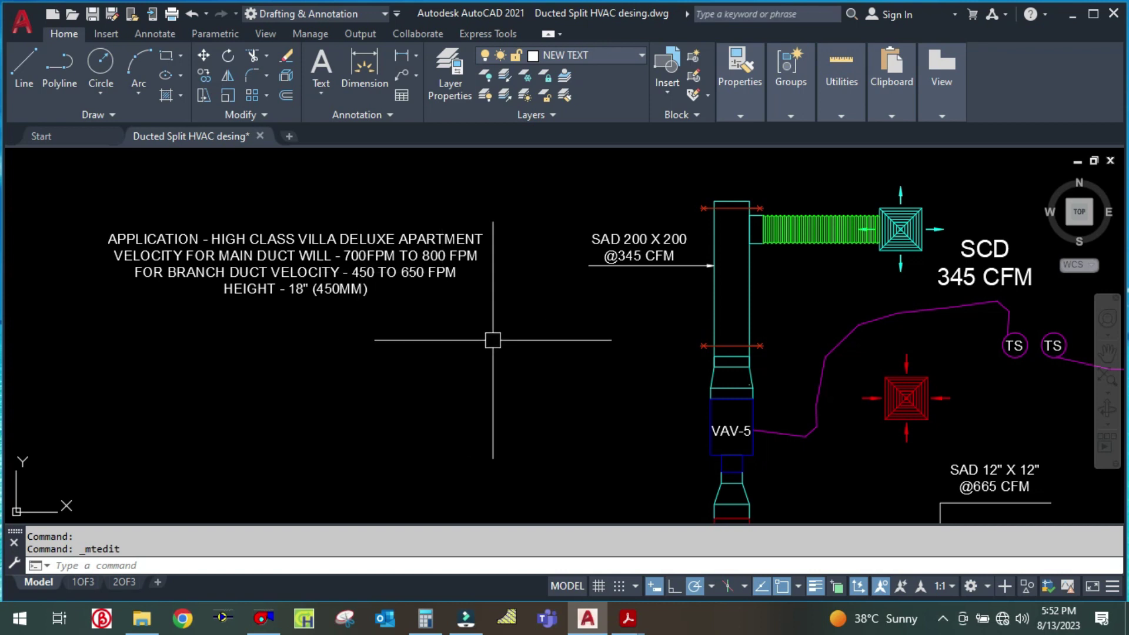
scroll(538, 383, down, 2)
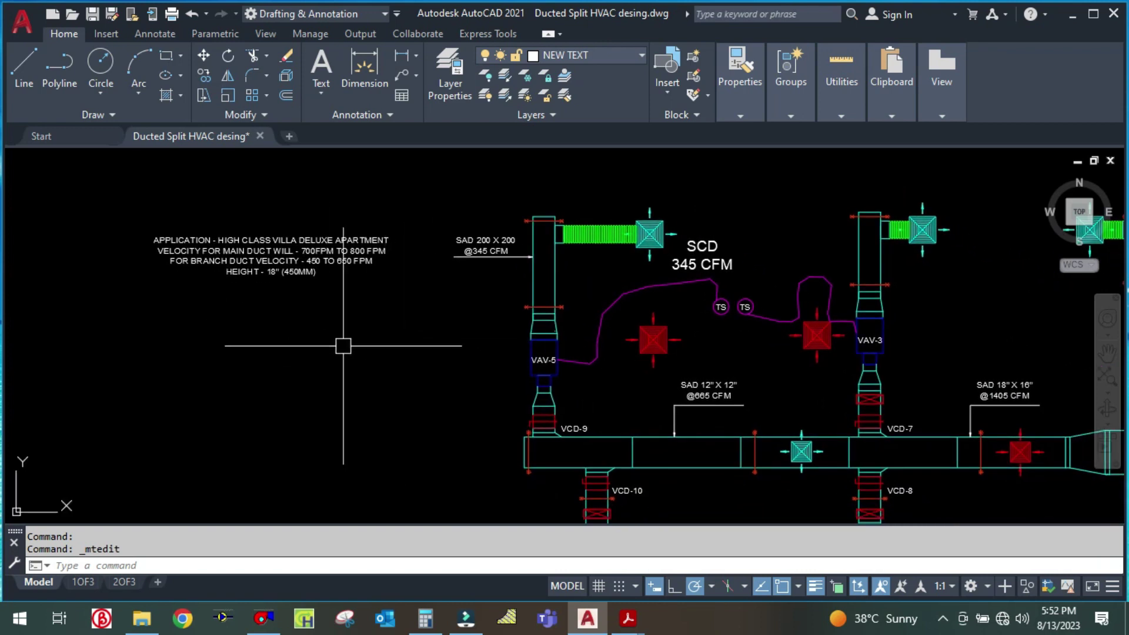
scroll(471, 335, down, 2)
scroll(827, 386, up, 2)
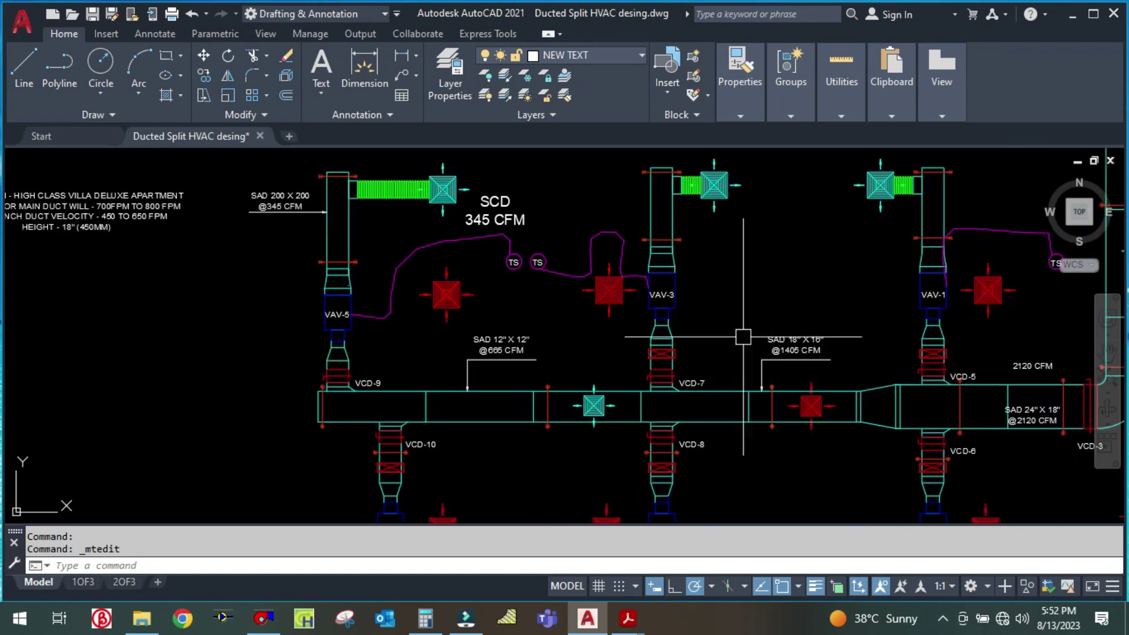
scroll(766, 268, down, 2)
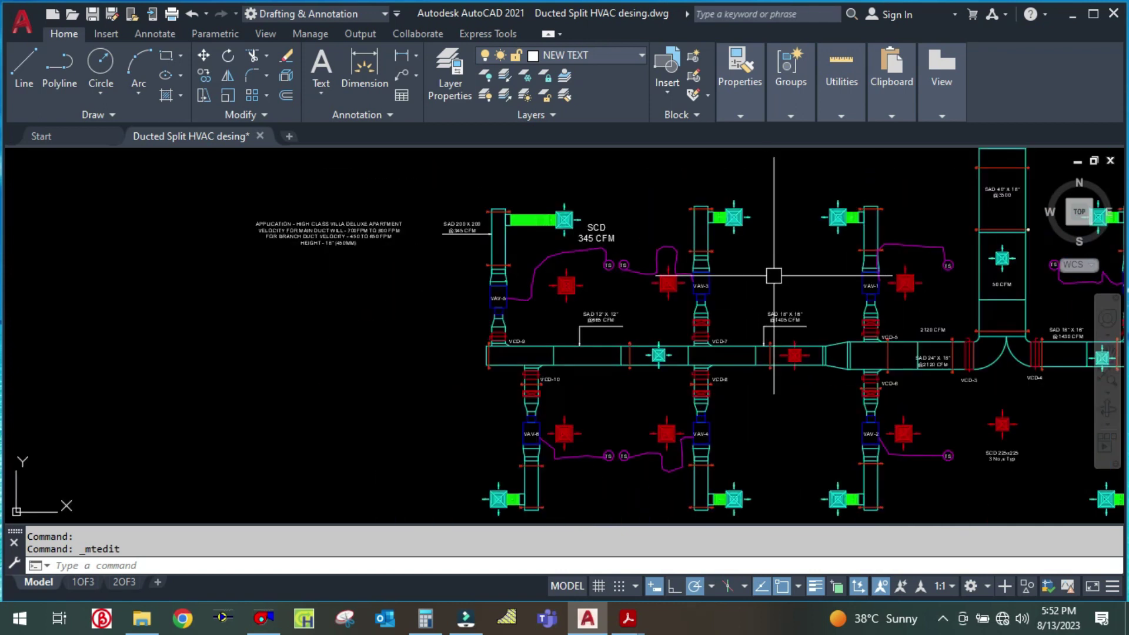
scroll(650, 354, down, 3)
scroll(853, 377, up, 4)
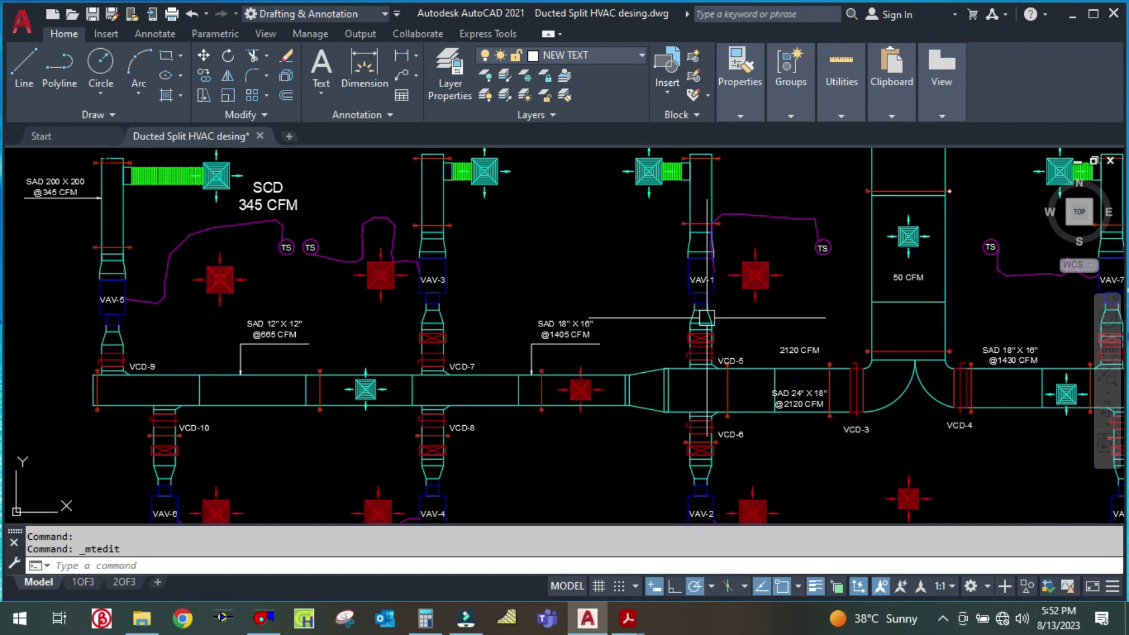
scroll(472, 382, down, 2)
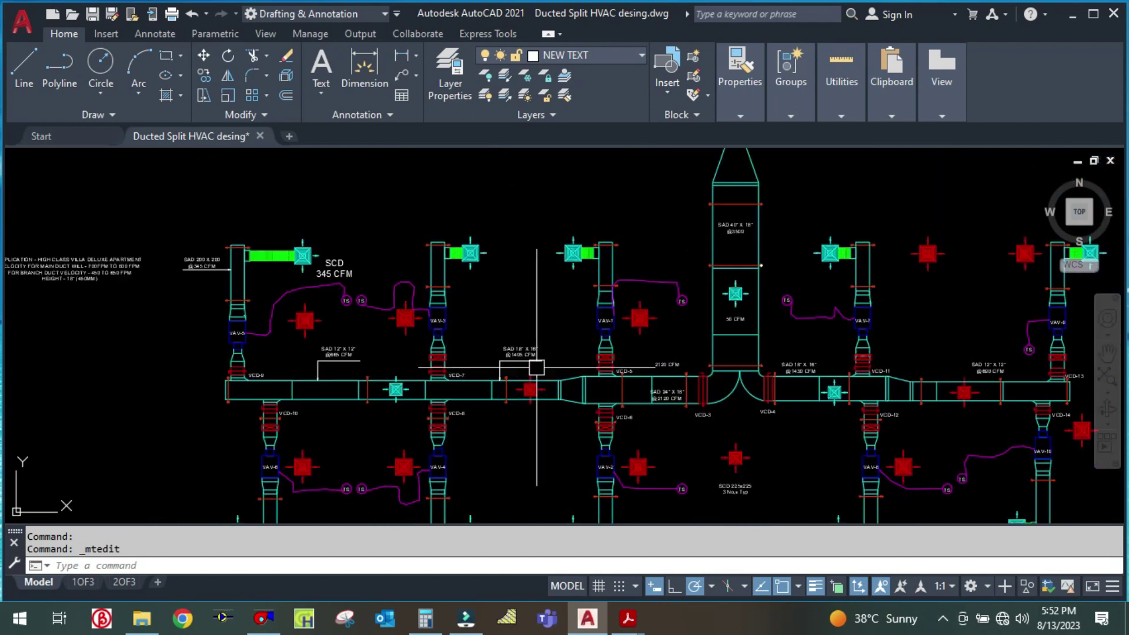
drag(514, 328, 436, 324)
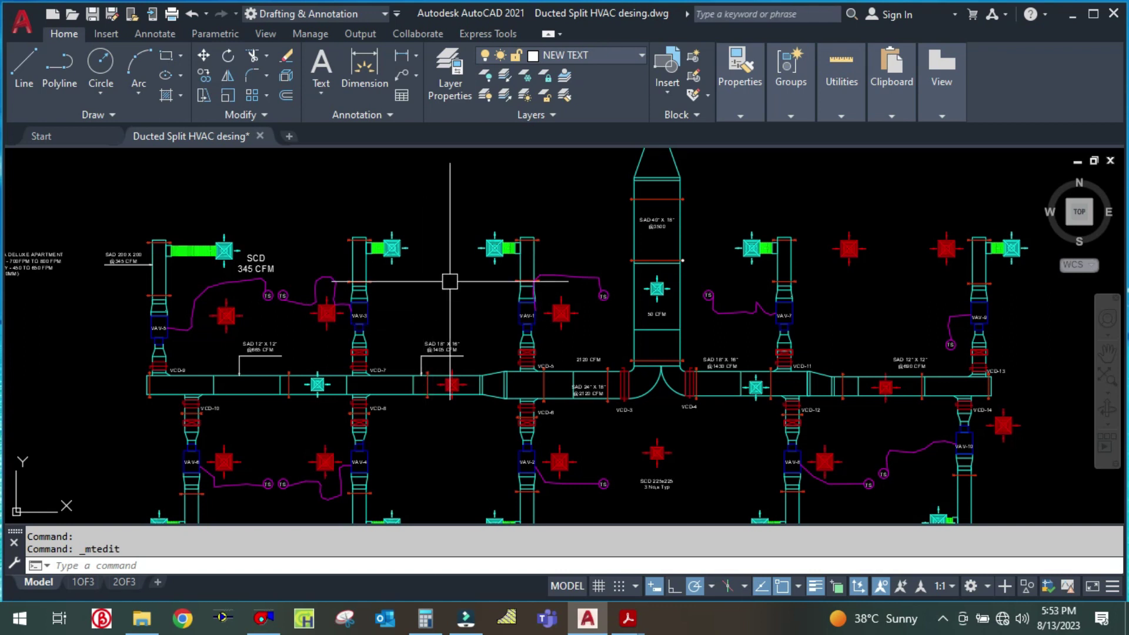
Show the full drawing extents, return to the constant velocity duct layout, and regenerate the model
scroll(421, 323, down, 8)
double_click(184, 287)
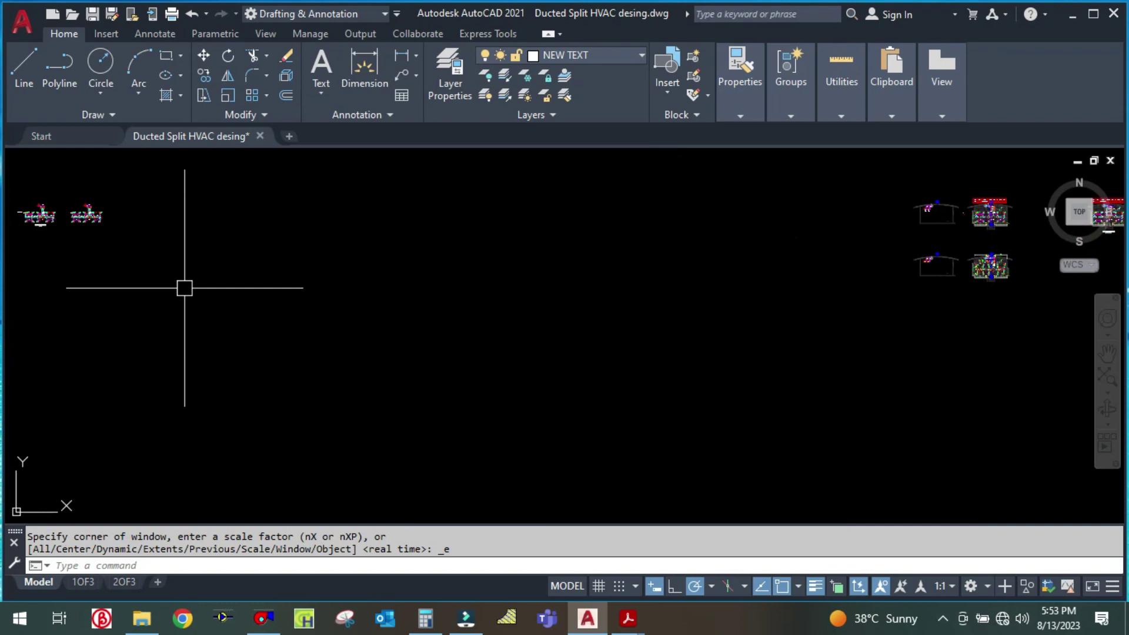
scroll(494, 252, up, 5)
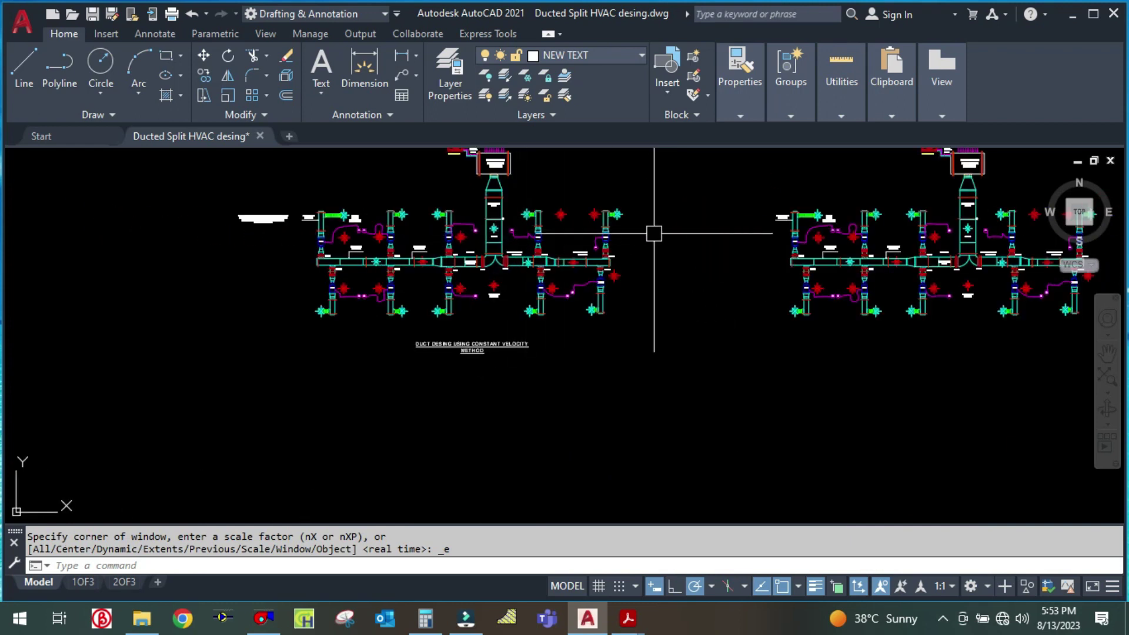
scroll(445, 238, up, 5)
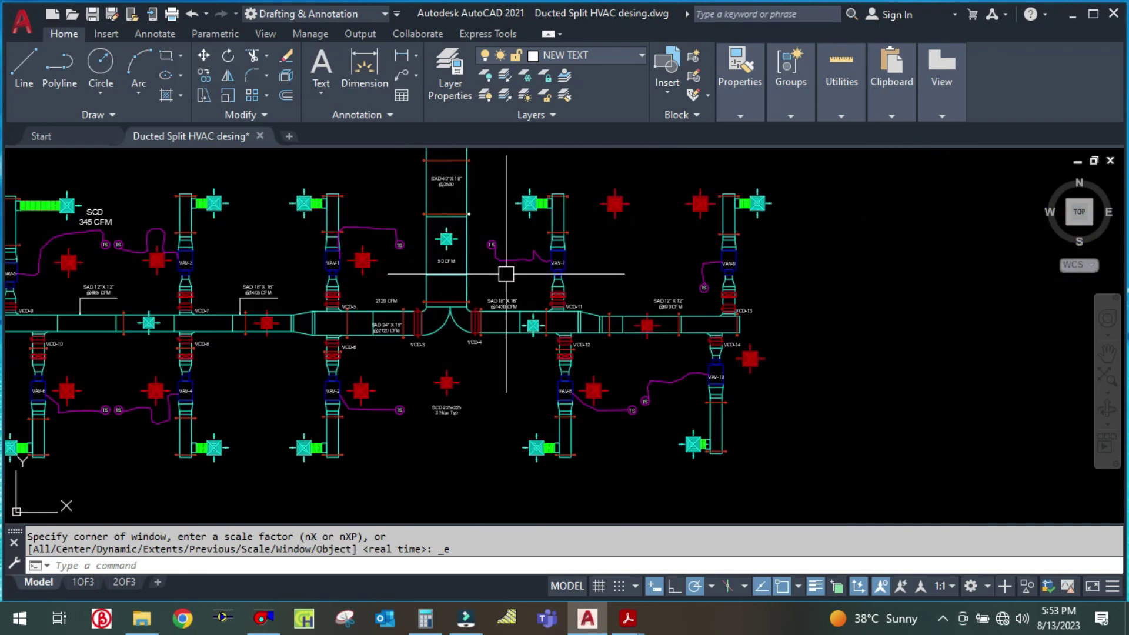
drag(563, 274, 706, 328)
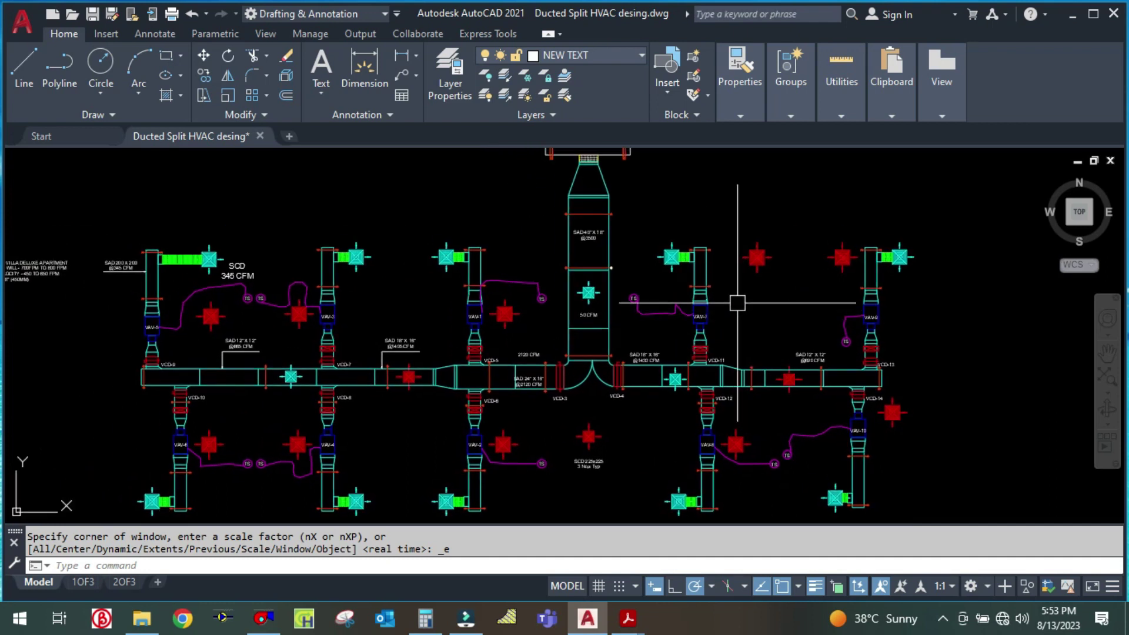
text(E)
key(Return)
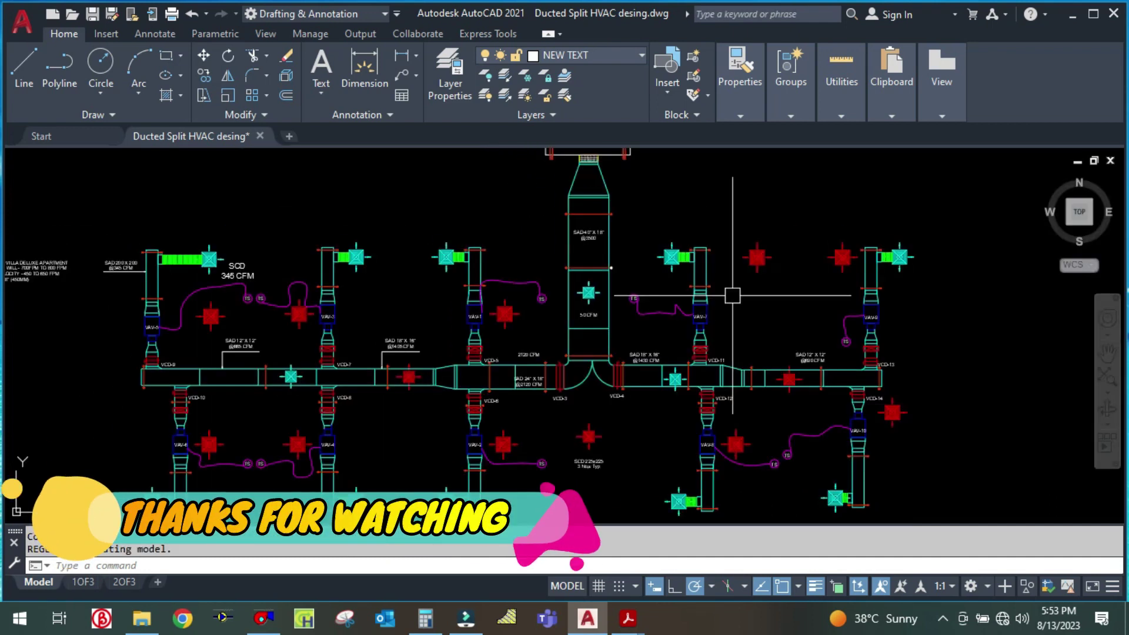